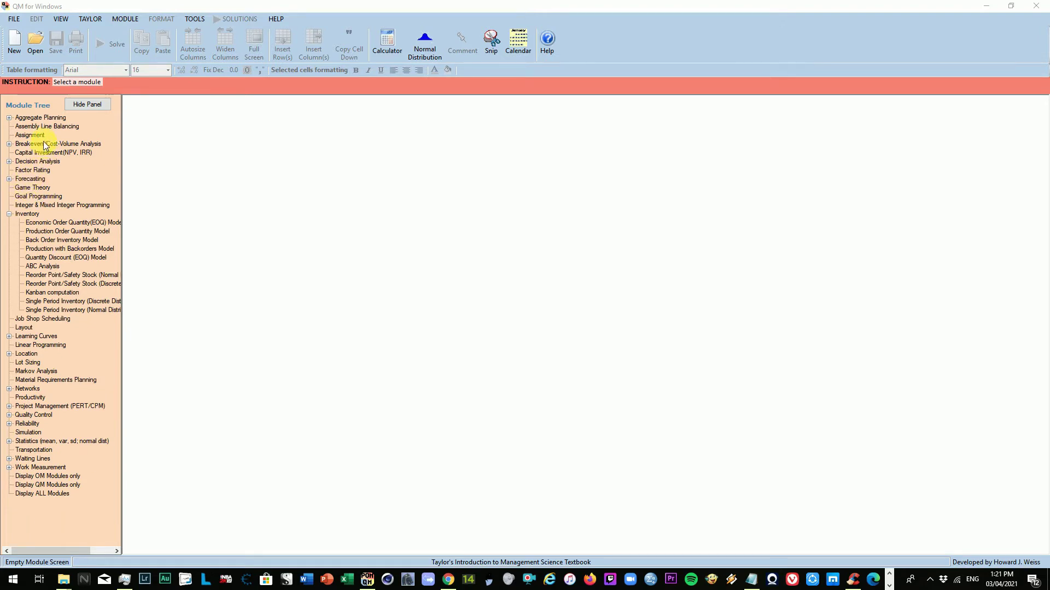
# Start a new data set for the Decision Tables model under Decision Analysis.
pyautogui.click(9, 143)
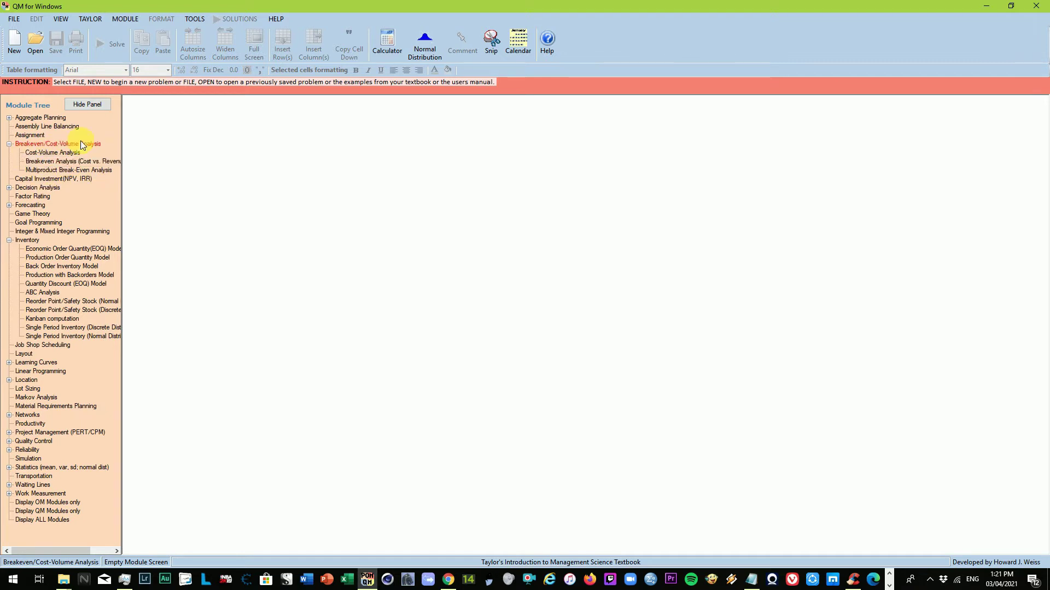
pyautogui.click(9, 144)
pyautogui.click(9, 144)
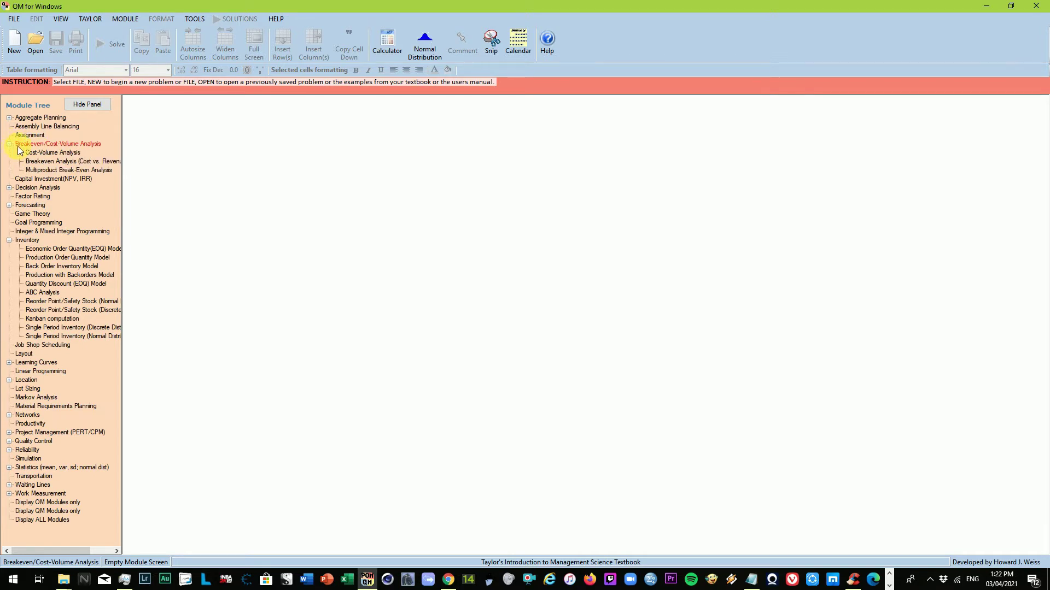
pyautogui.click(9, 188)
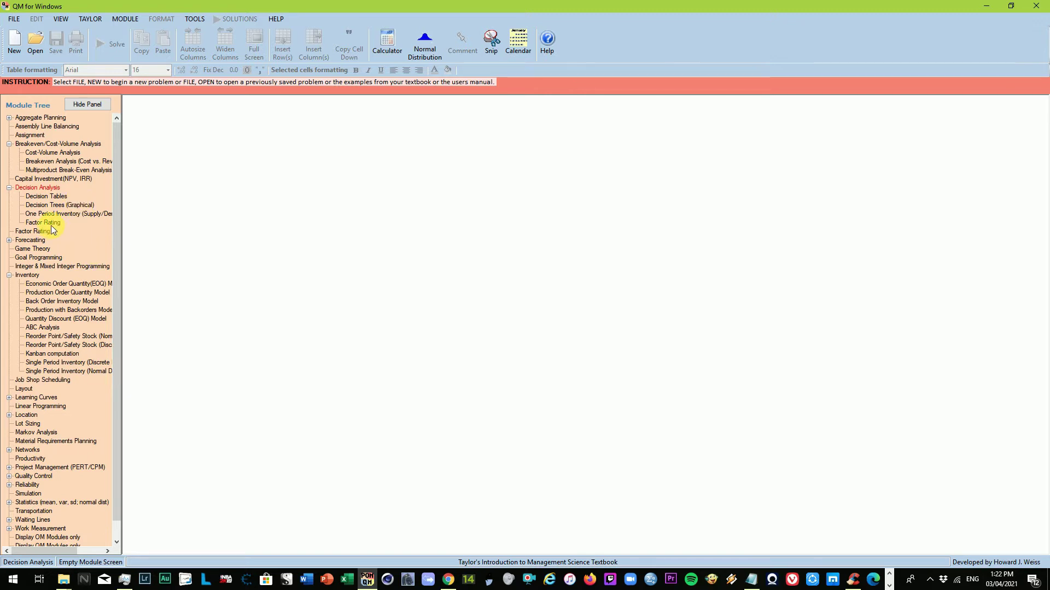
pyautogui.click(53, 201)
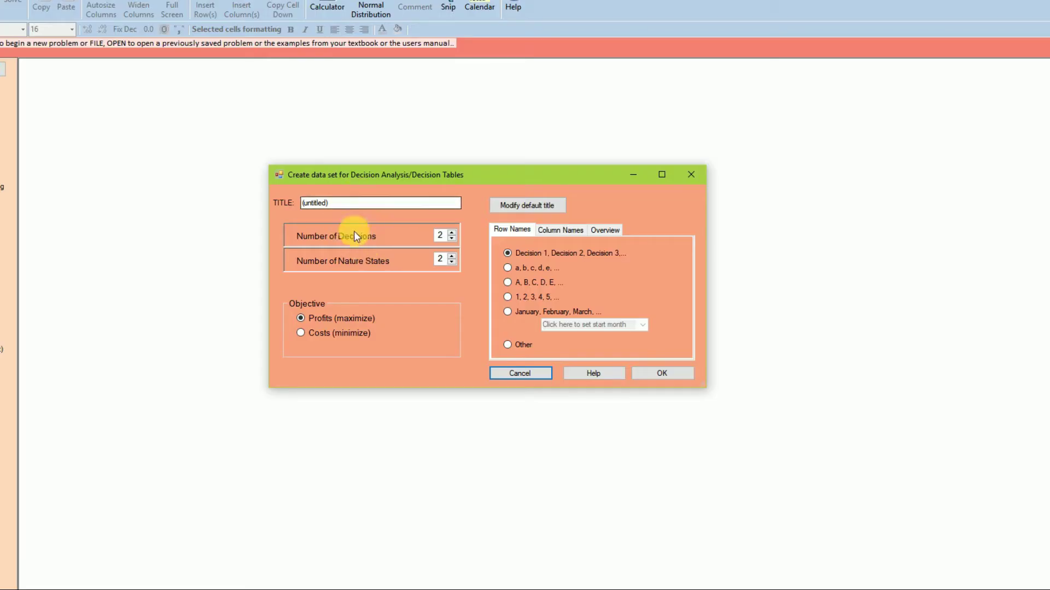
# Create the decision table with 3 decisions, 3 nature states and the objective Profits (maximize).
pyautogui.click(451, 233)
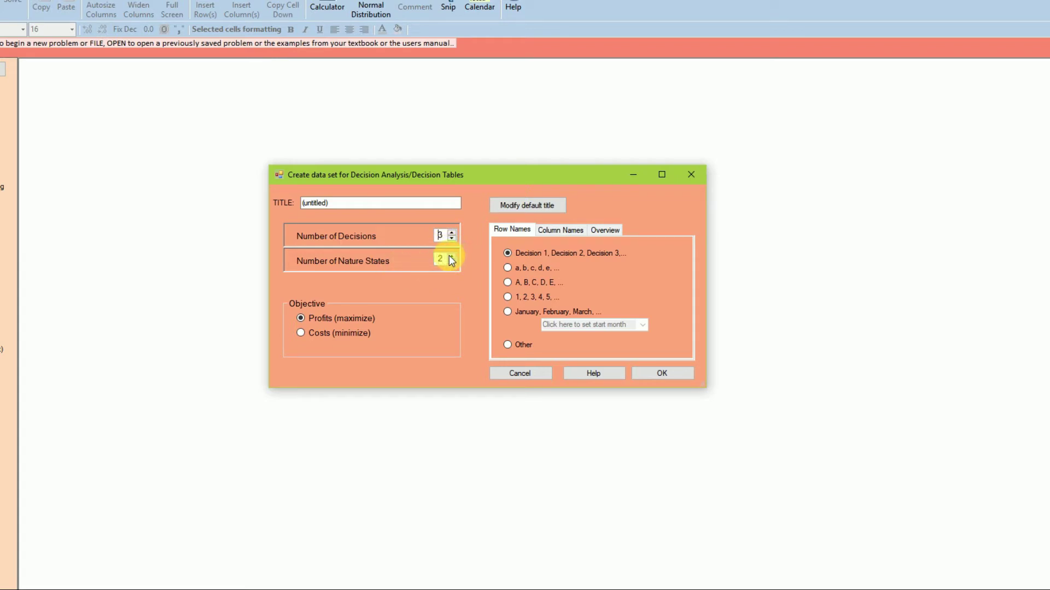
pyautogui.click(452, 257)
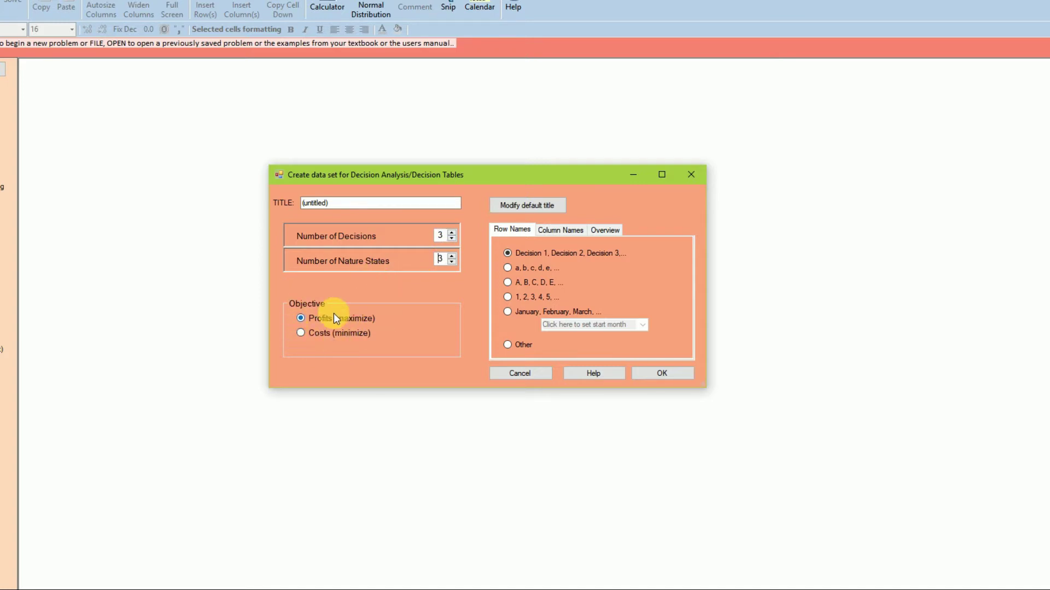
pyautogui.click(301, 334)
pyautogui.click(667, 374)
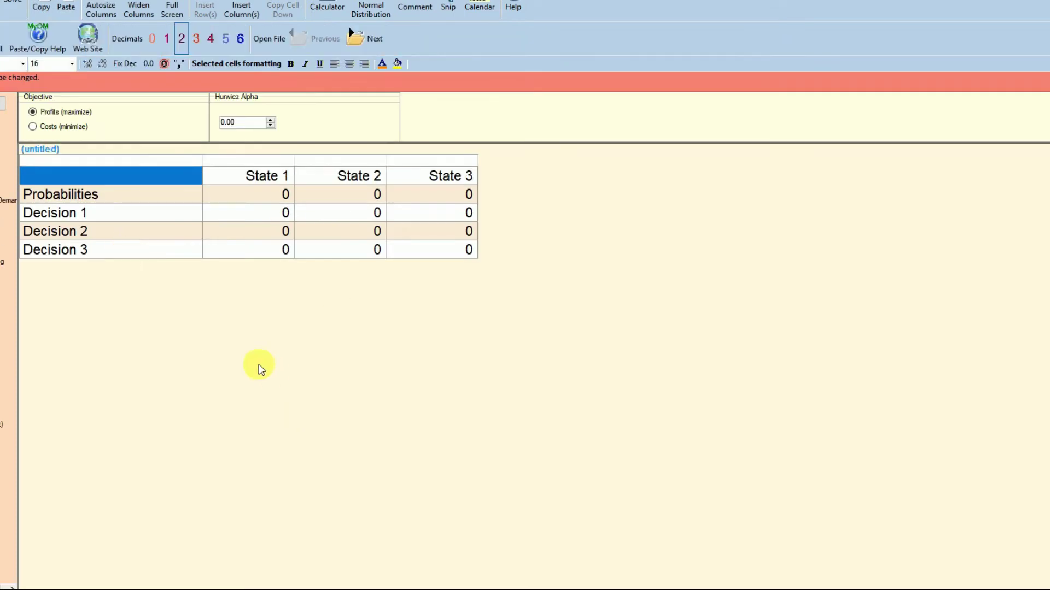
pyautogui.click(126, 198)
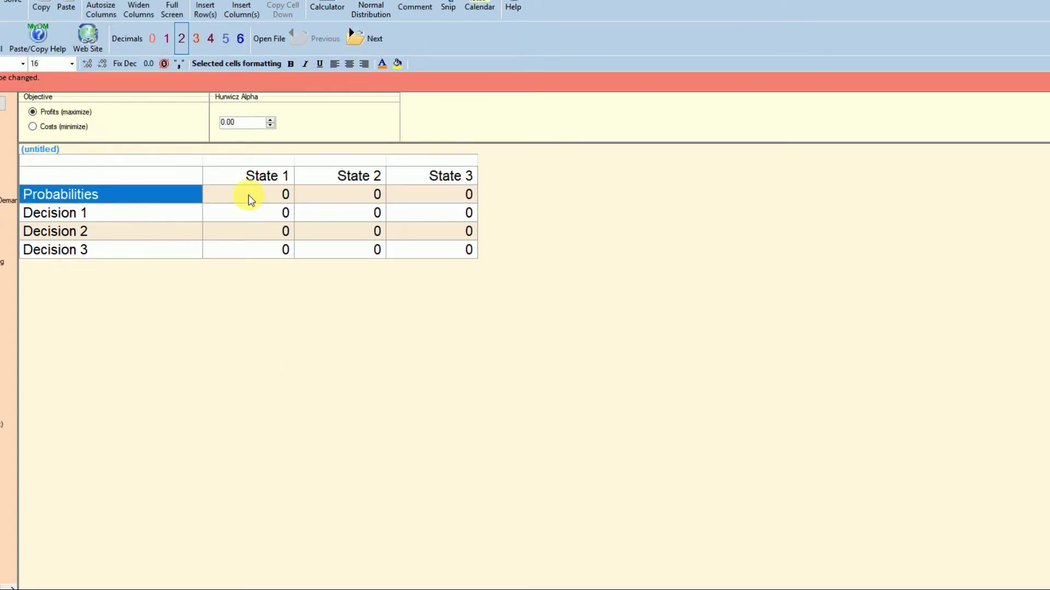
pyautogui.click(249, 195)
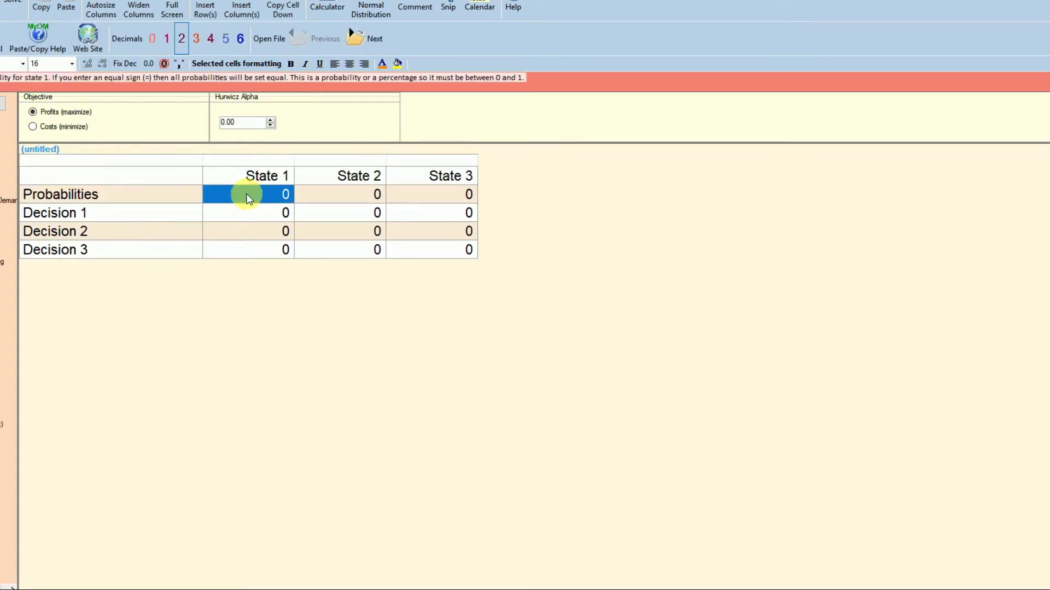
pyautogui.click(37, 111)
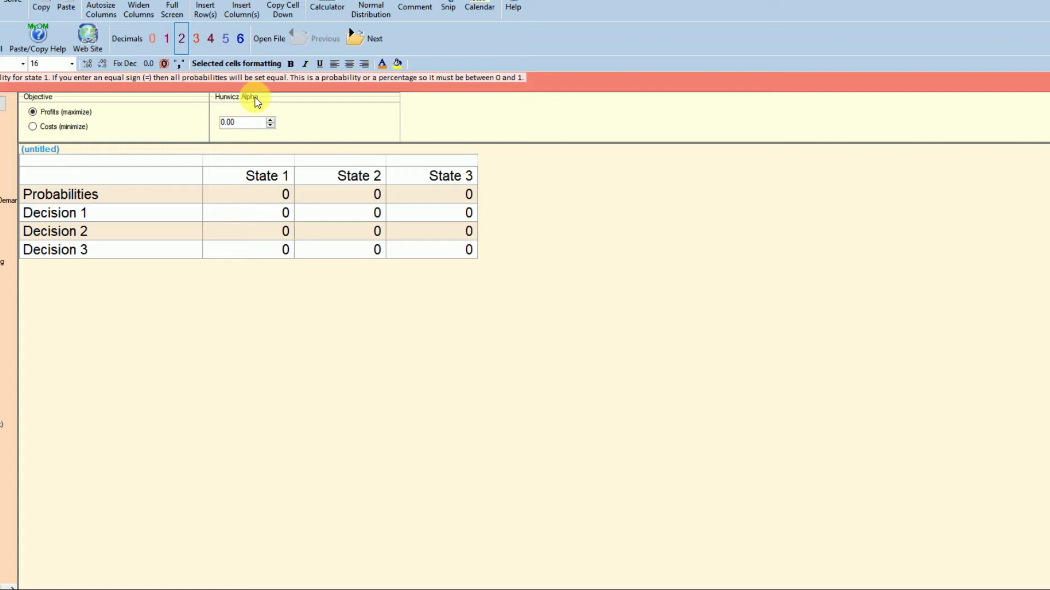
pyautogui.click(256, 124)
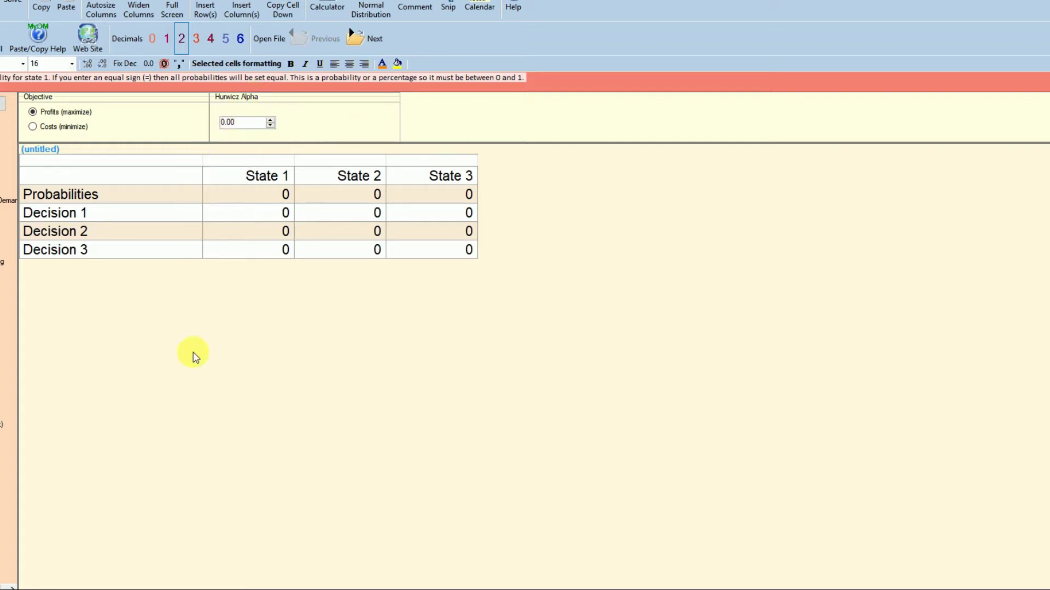
pyautogui.click(248, 204)
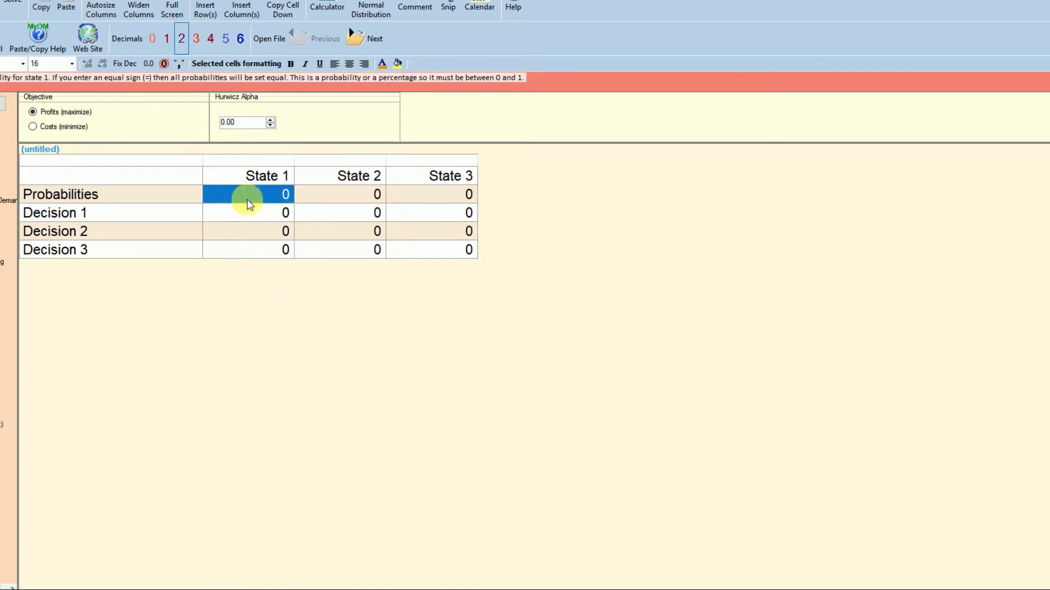
pyautogui.click(249, 204)
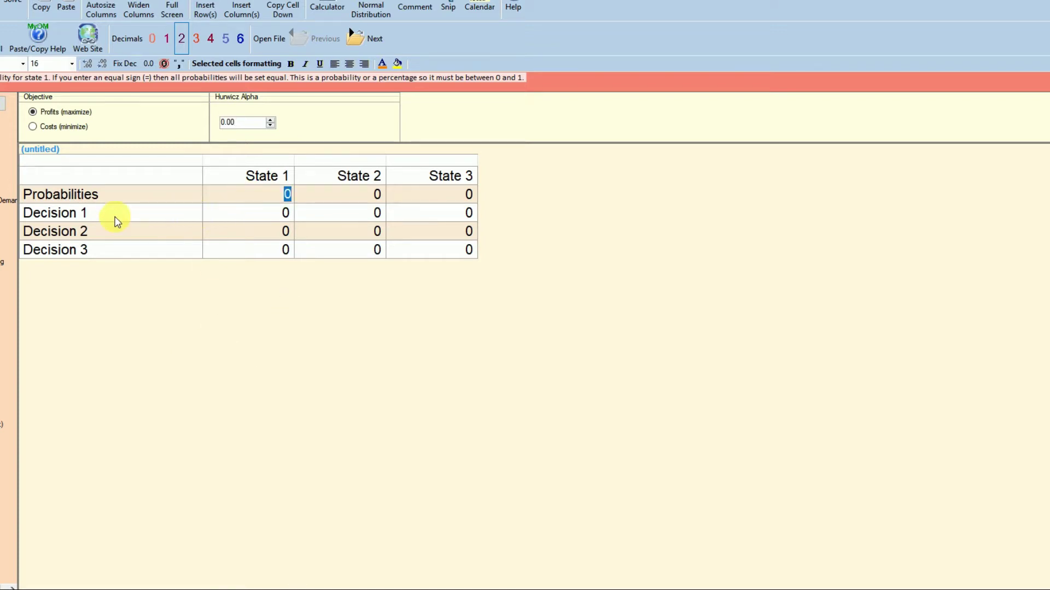
pyautogui.click(270, 120)
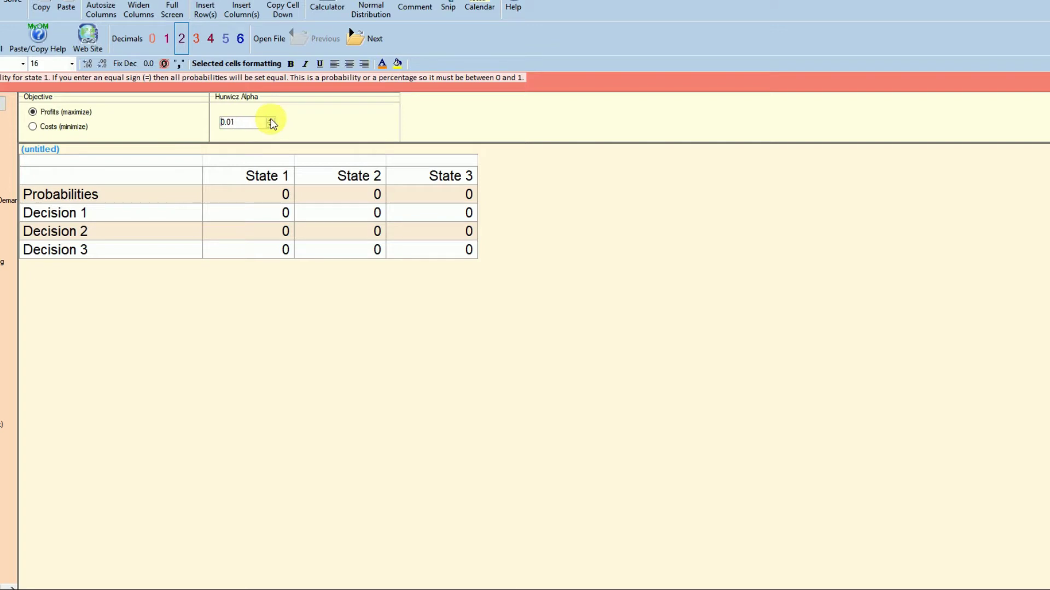
pyautogui.doubleClick(224, 122)
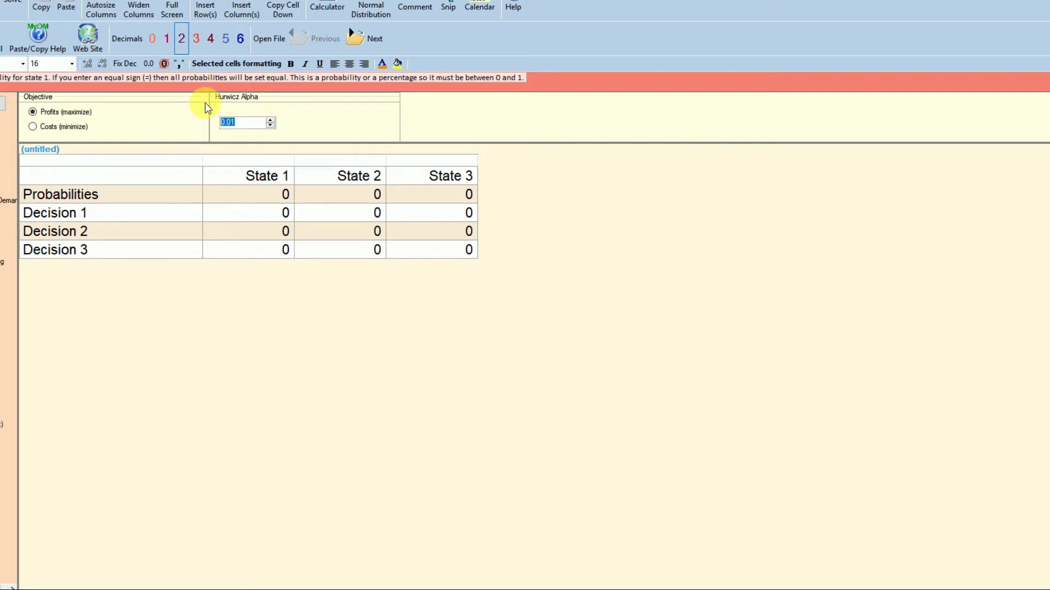
pyautogui.write('0')
pyautogui.click(166, 199)
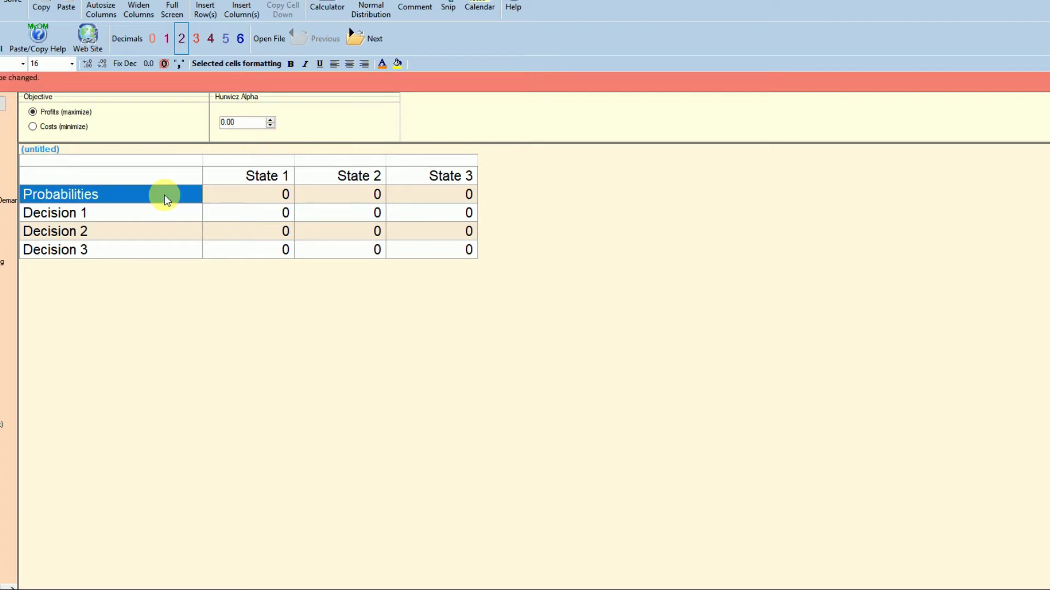
# Enter the probabilities 0.3 for State 1, 0.5 for State 2 and 0.3 for State 3.
pyautogui.click(257, 194)
pyautogui.click(261, 175)
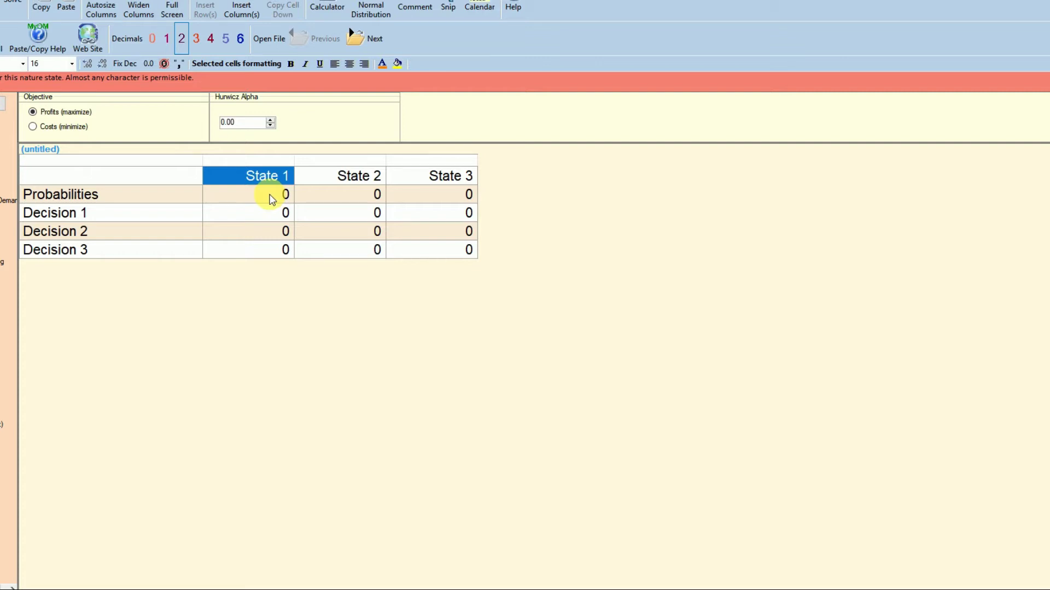
pyautogui.click(272, 198)
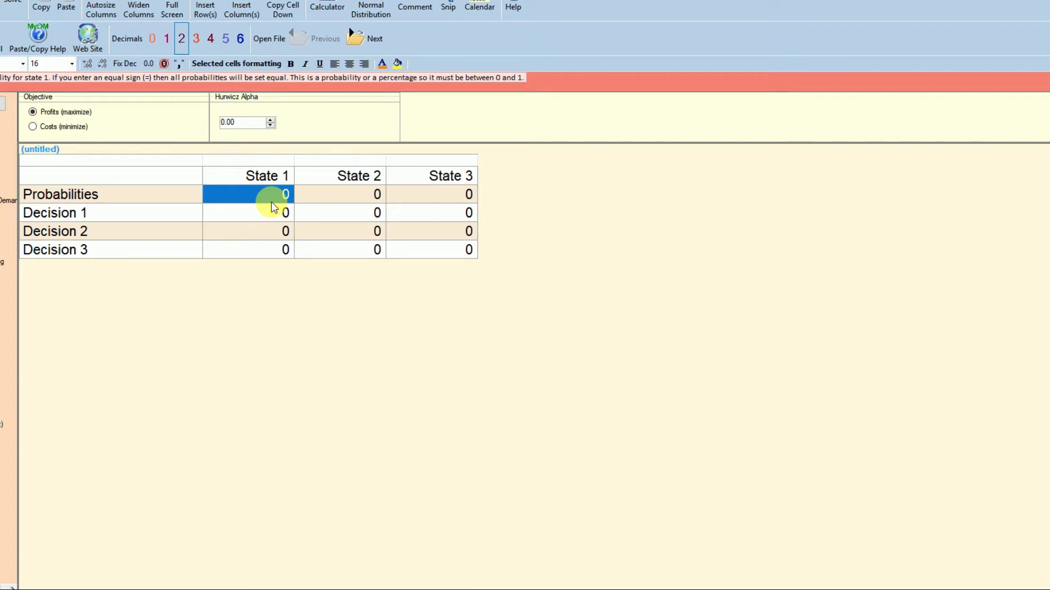
pyautogui.write('0.3')
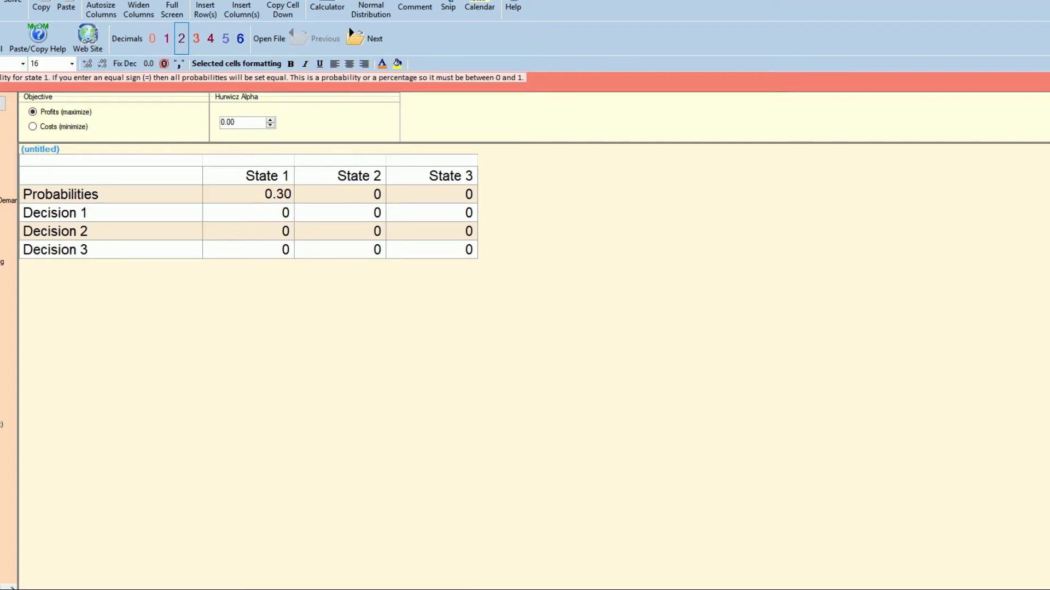
pyautogui.press('Tab')
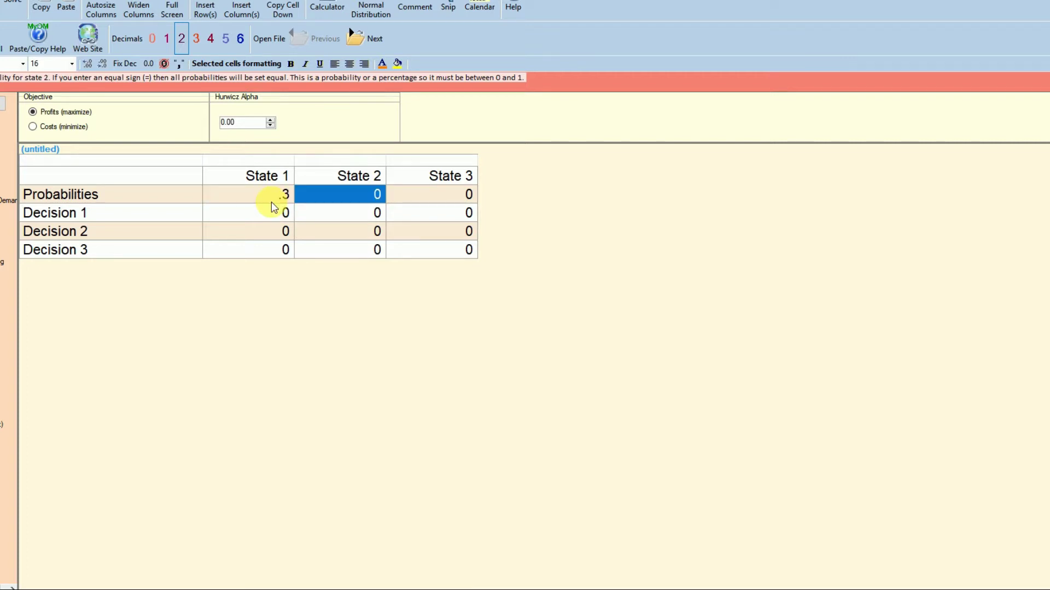
pyautogui.click(360, 193)
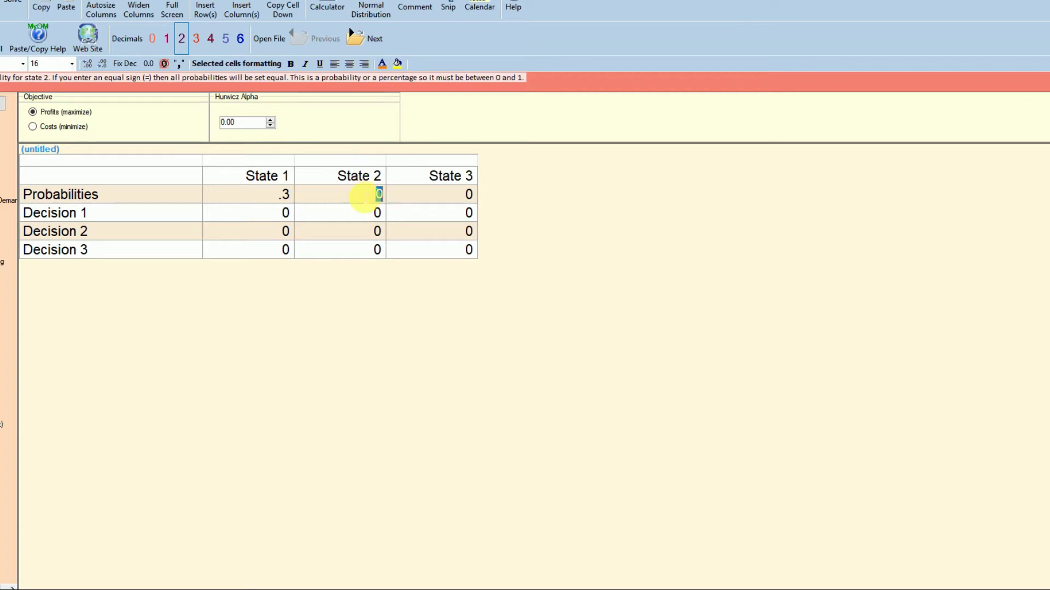
pyautogui.write('0.5')
pyautogui.click(439, 200)
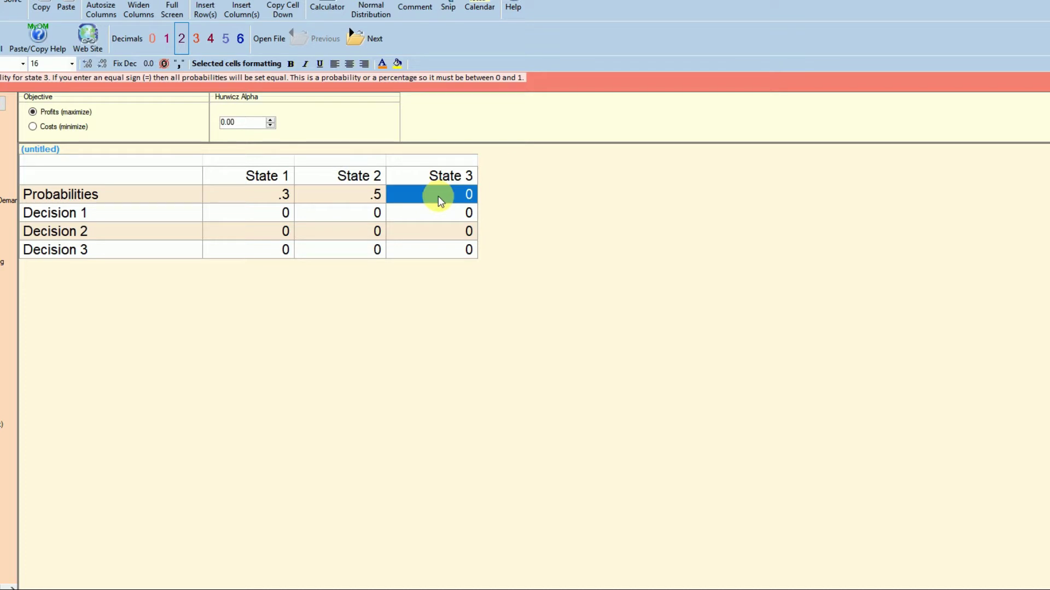
pyautogui.write('0.')
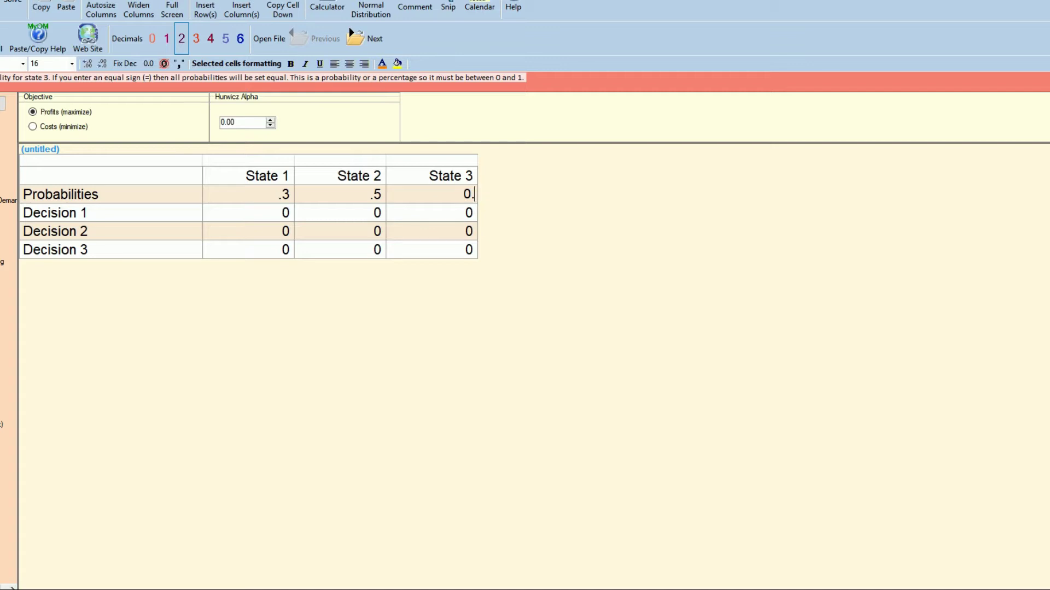
pyautogui.write('3')
pyautogui.press('Return')
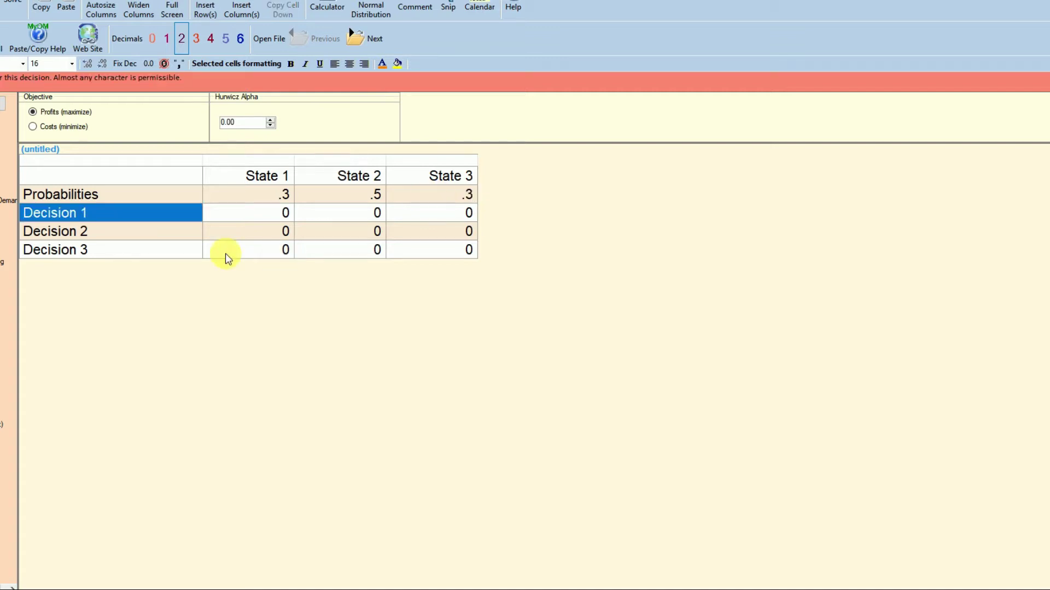
pyautogui.click(408, 201)
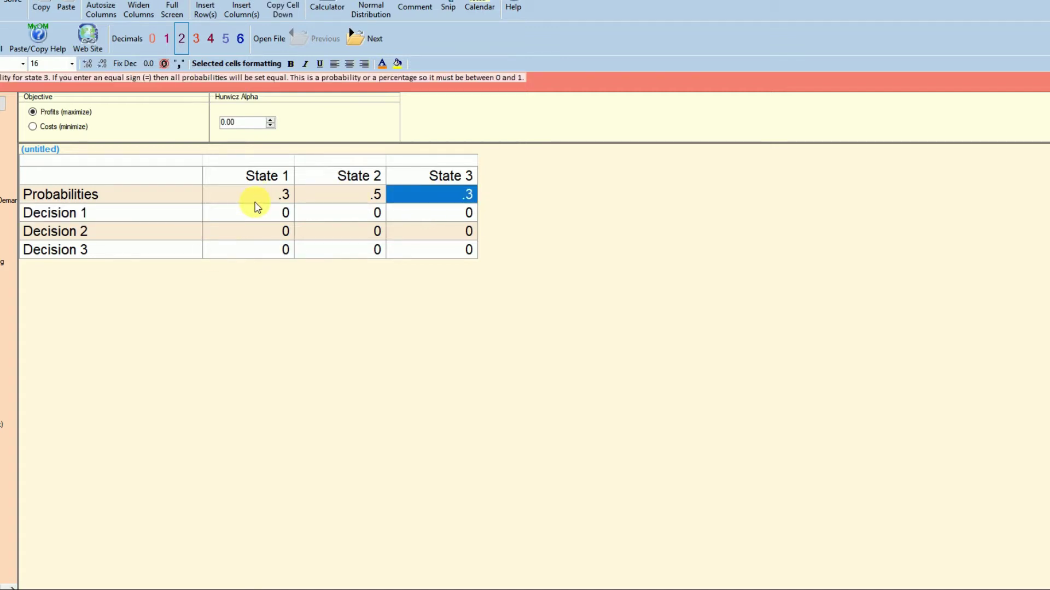
pyautogui.click(212, 201)
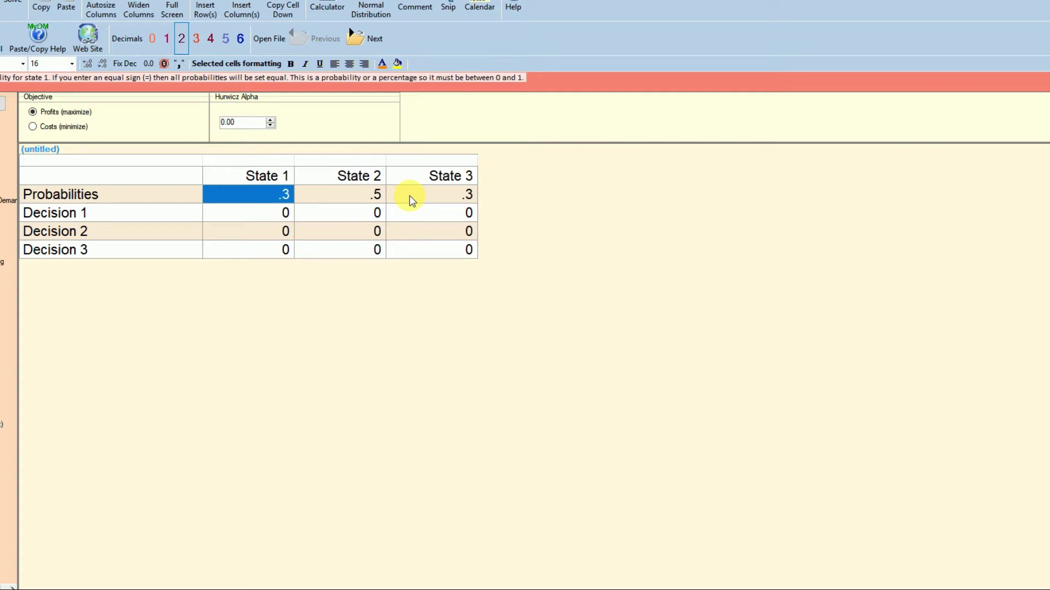
pyautogui.click(336, 199)
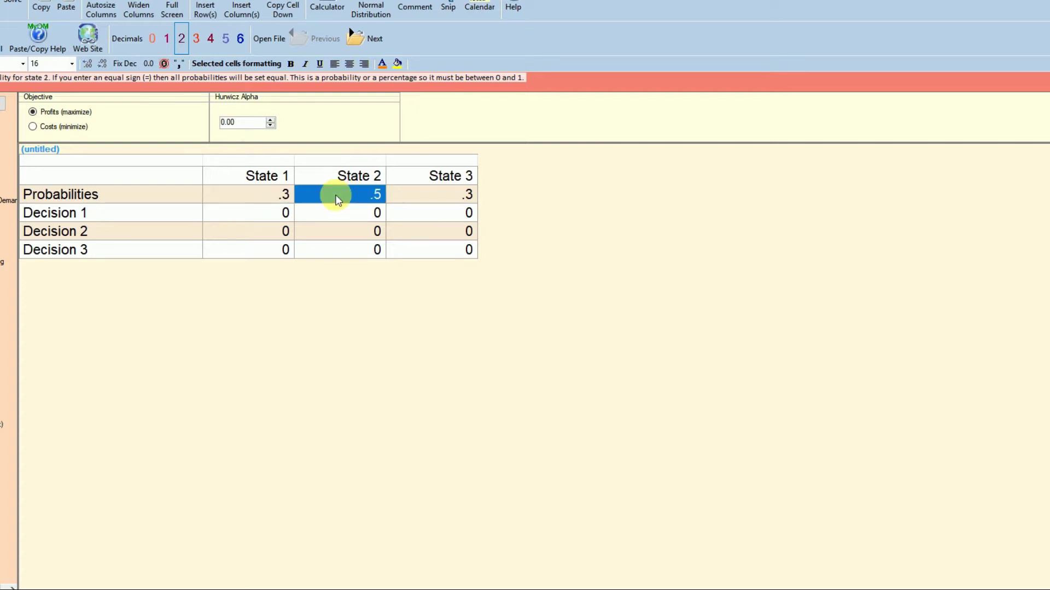
pyautogui.click(410, 197)
pyautogui.click(247, 198)
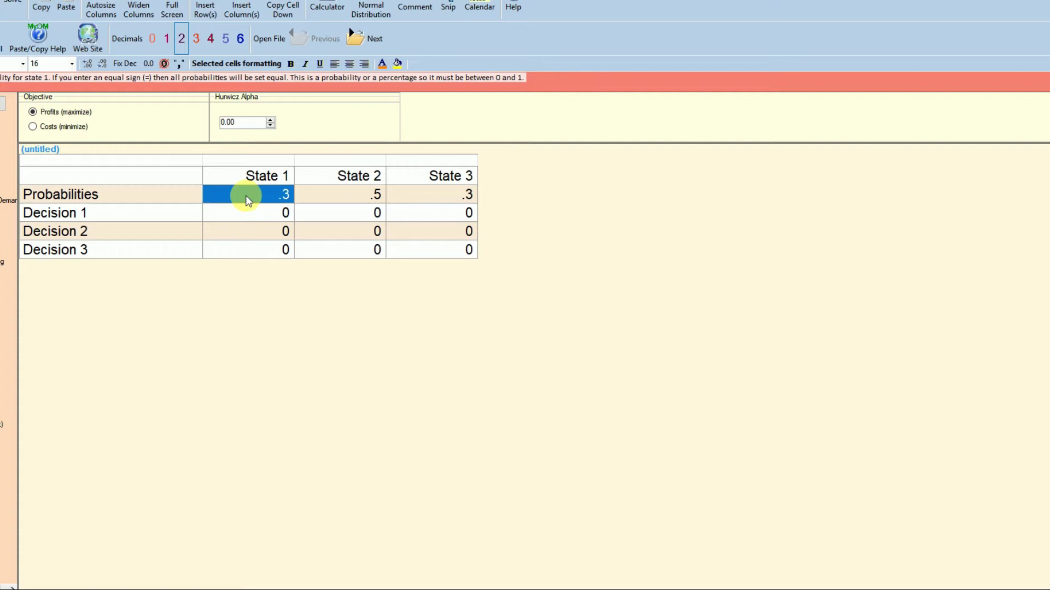
pyautogui.click(313, 197)
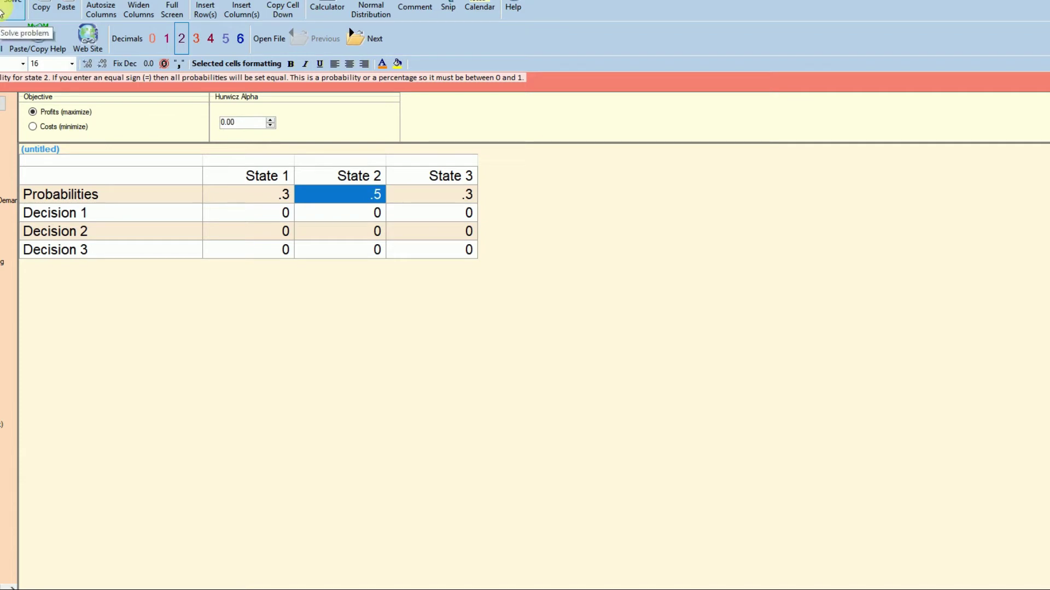
pyautogui.click(451, 198)
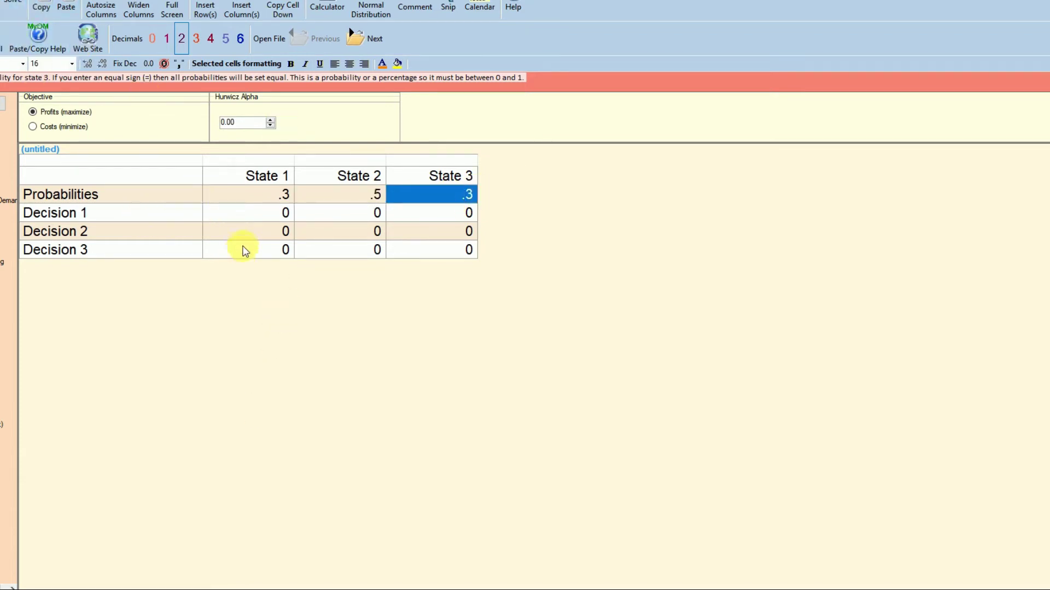
pyautogui.click(253, 222)
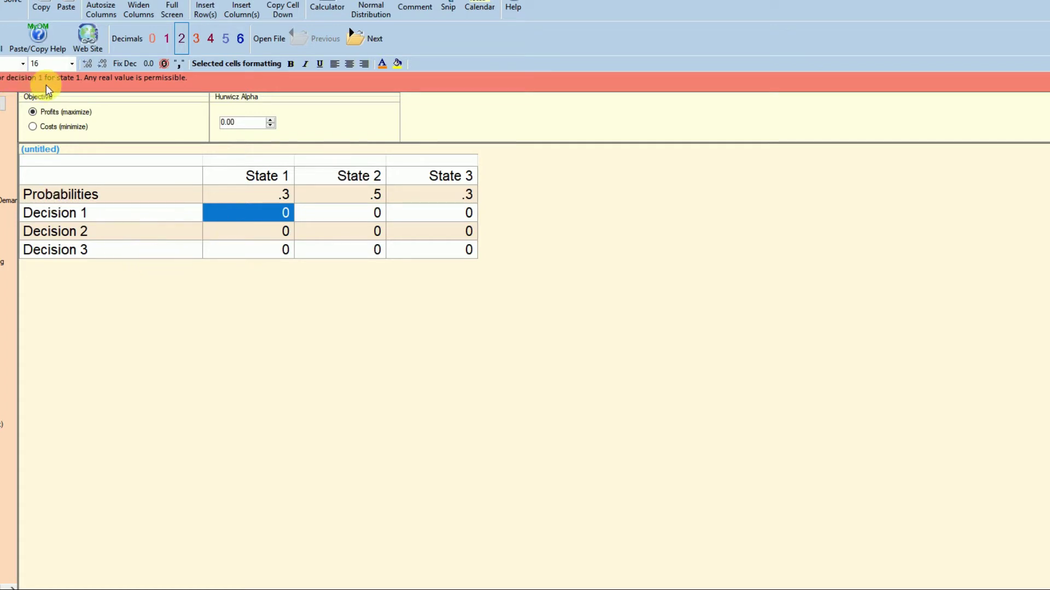
# Rename the Decision 1 row as "Pursuing Expansion".
pyautogui.click(96, 218)
pyautogui.click(94, 213)
pyautogui.moveTo(103, 214); pyautogui.dragTo(52, 214)
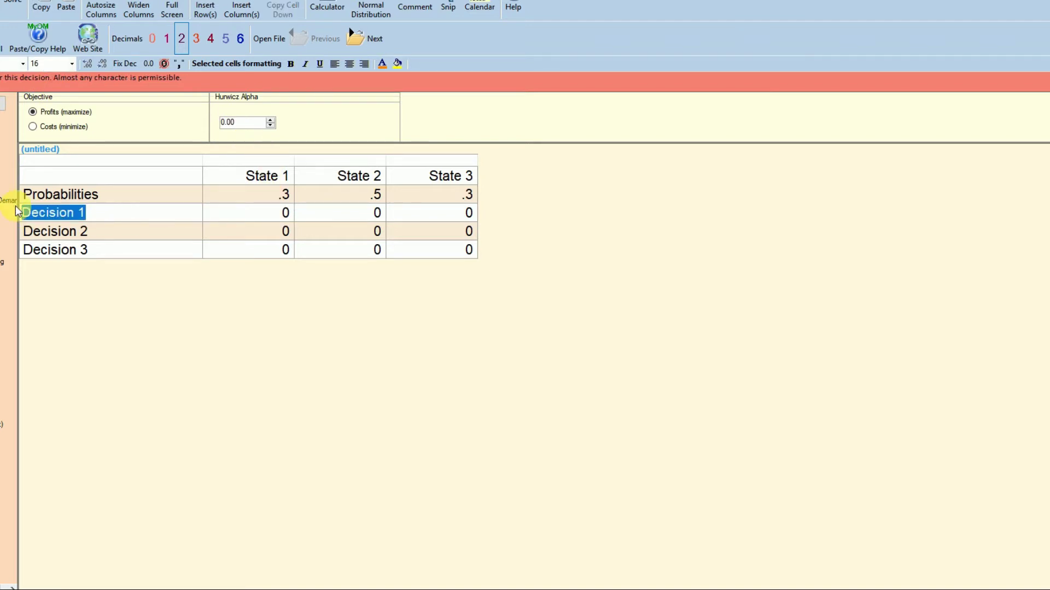
pyautogui.write('Pursuuin')
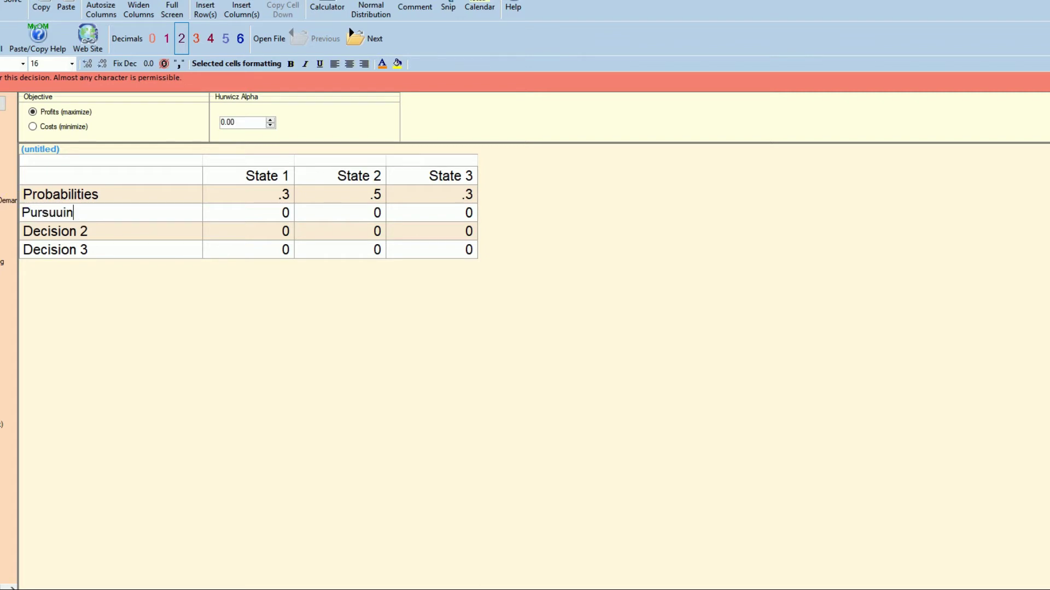
pyautogui.press('BackSpace')
pyautogui.press('BackSpace')
pyautogui.press('BackSpace')
pyautogui.write('ing Expand')
pyautogui.press('BackSpace')
pyautogui.write('sion')
pyautogui.press('Tab')
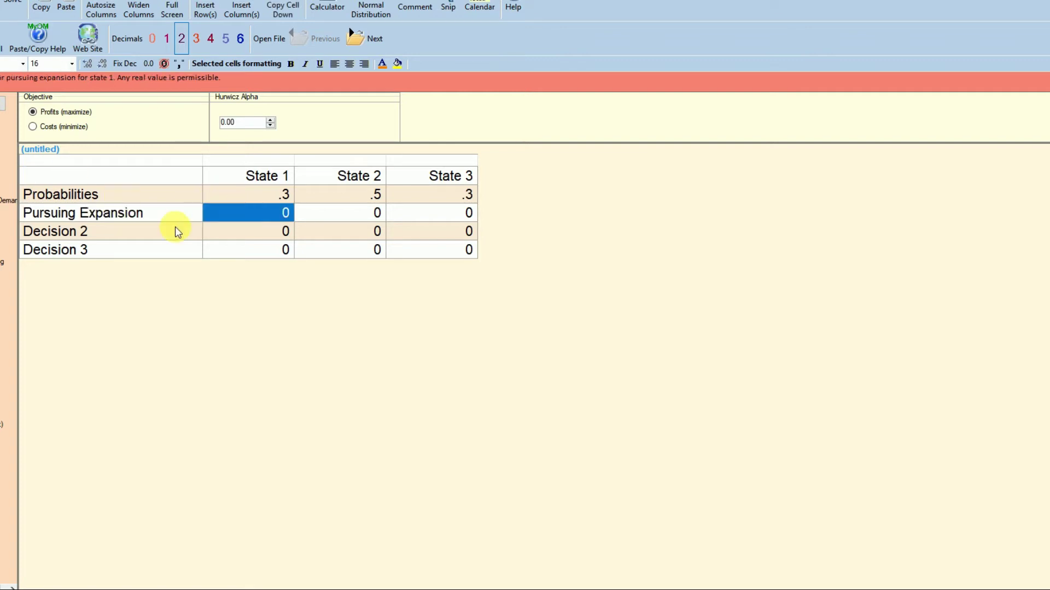
# Extend the first decision's name to "Pursuing Expansion Project A".
pyautogui.click(160, 217)
pyautogui.doubleClick(160, 215)
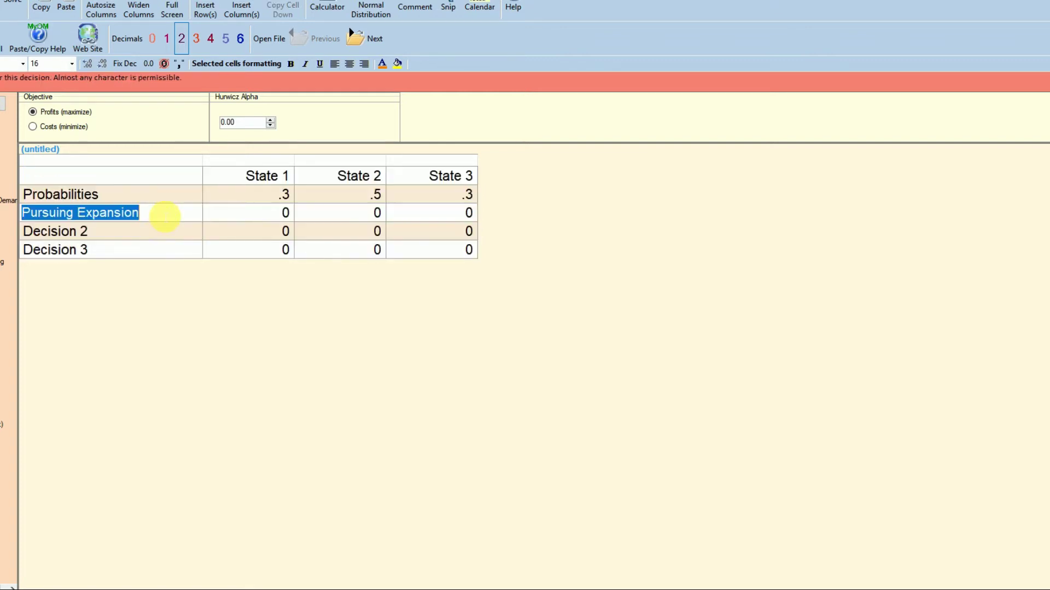
pyautogui.click(166, 217)
pyautogui.write('Projec')
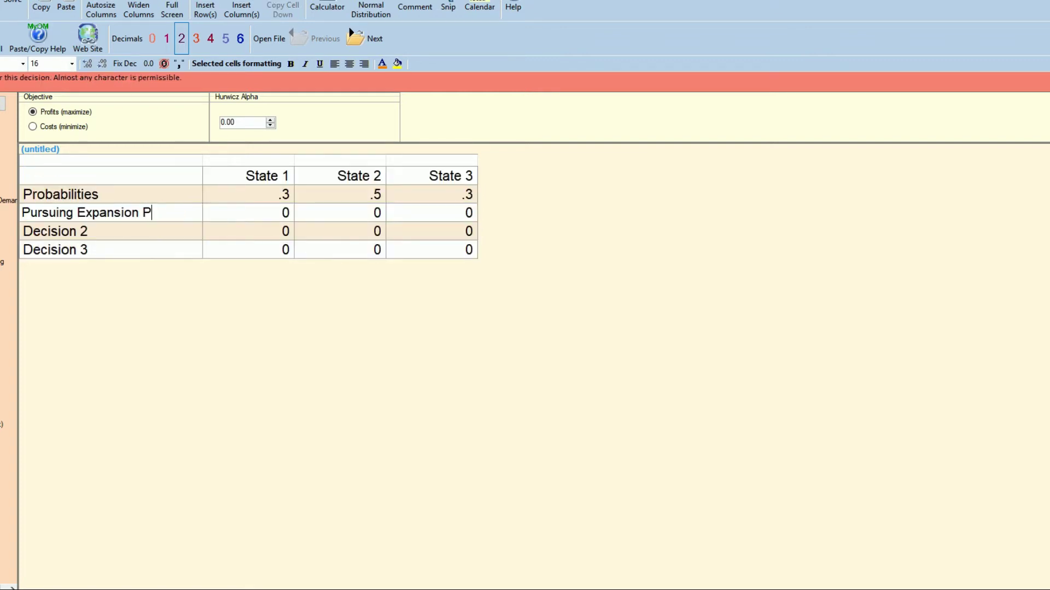
pyautogui.press('BackSpace')
pyautogui.press('BackSpace')
pyautogui.press('BackSpace')
pyautogui.press('BackSpace')
pyautogui.write('j')
pyautogui.press('BackSpace')
pyautogui.write('oe')
pyautogui.press('BackSpace')
pyautogui.write('ject A')
pyautogui.click(283, 218)
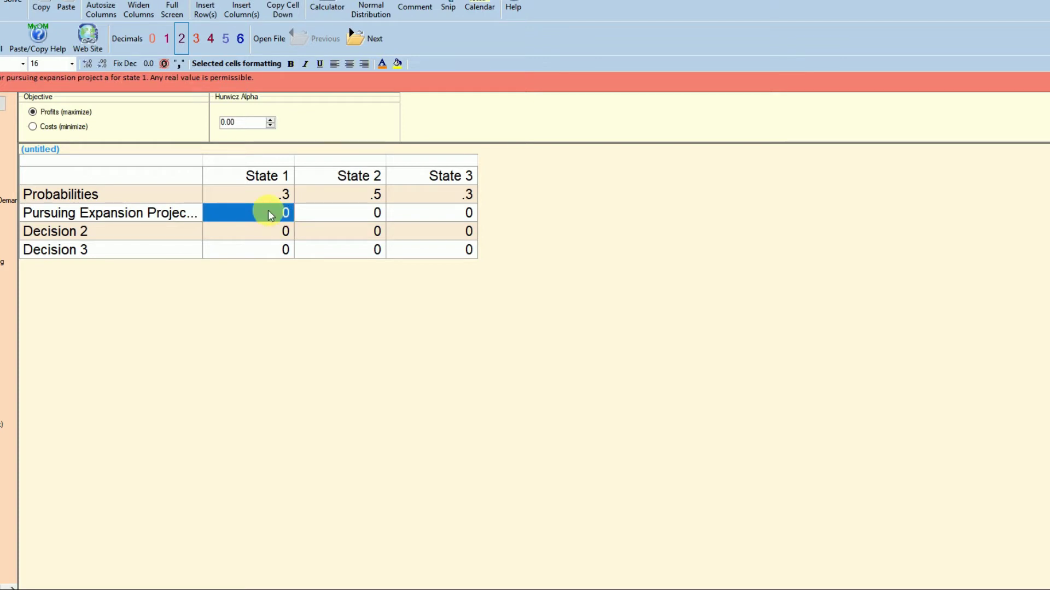
pyautogui.click(268, 212)
# Rename the three nature states as "Below Average", "Average" and "Good".
pyautogui.click(257, 180)
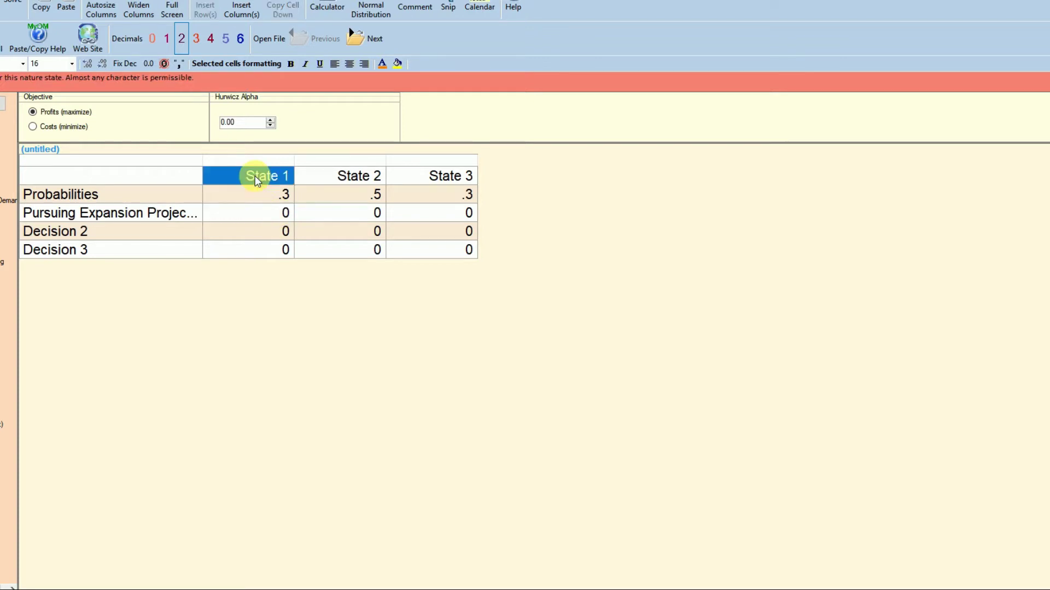
pyautogui.click(256, 183)
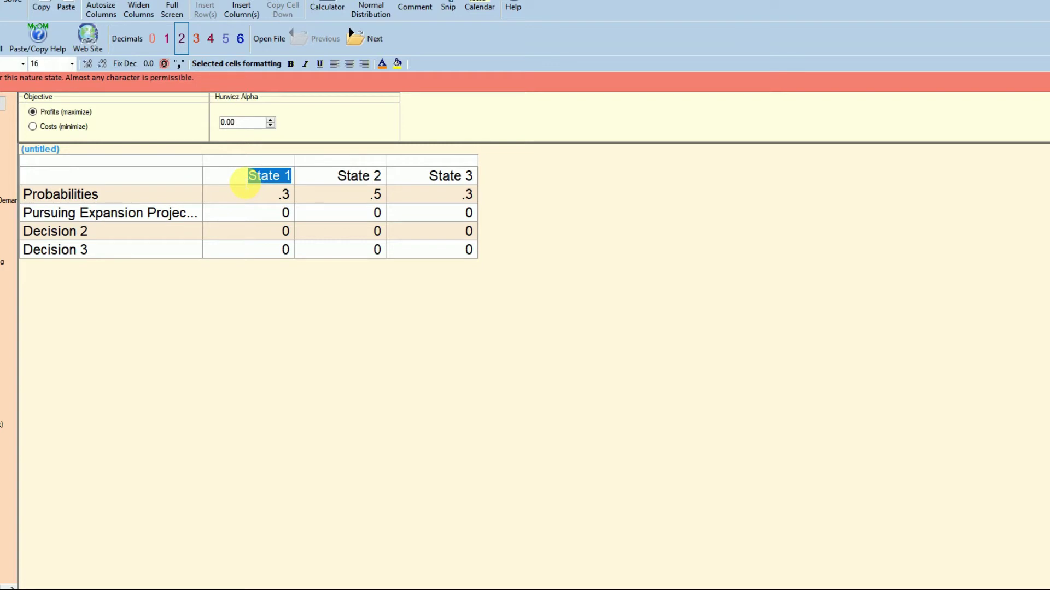
pyautogui.write('Below Aver')
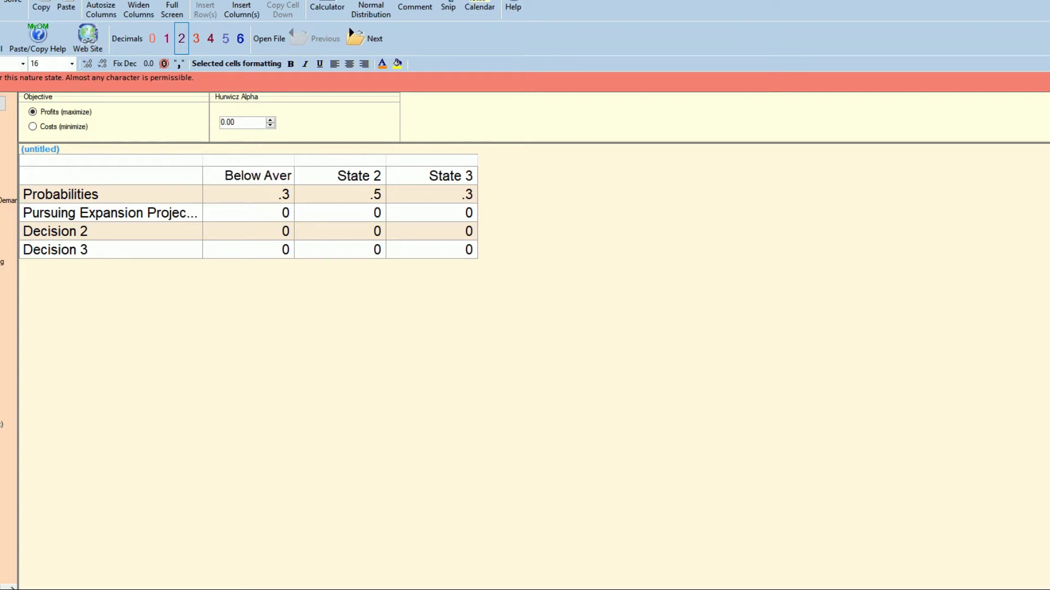
pyautogui.write('age')
pyautogui.click(328, 172)
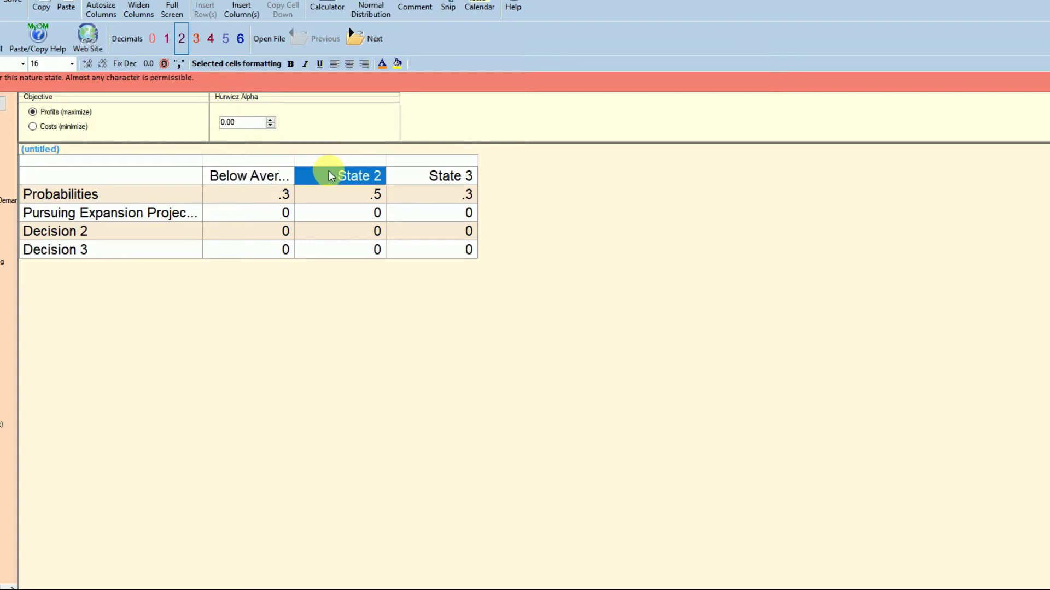
pyautogui.write('Average')
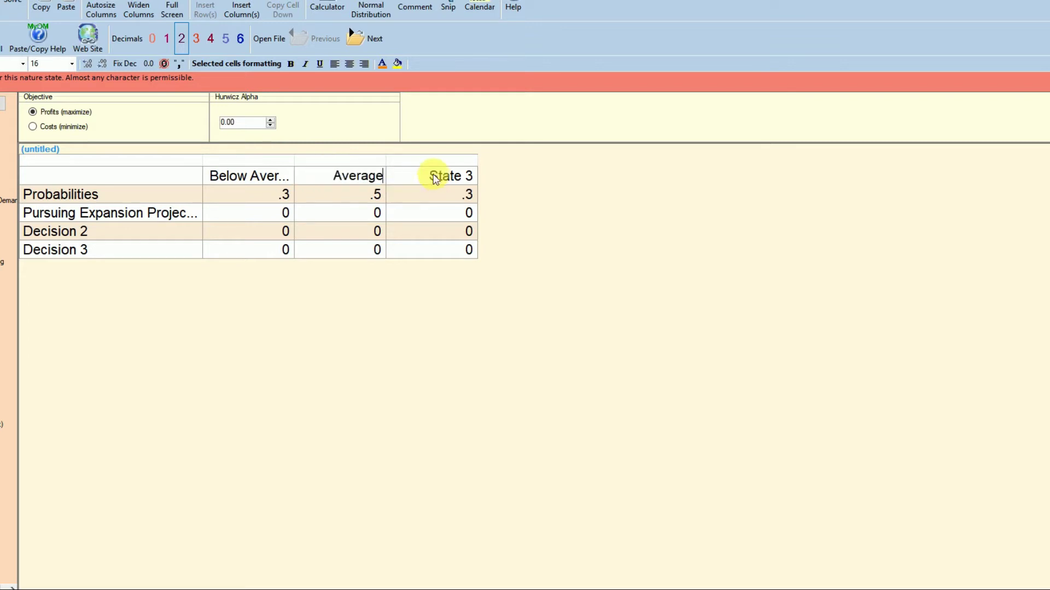
pyautogui.click(430, 178)
pyautogui.write('Good')
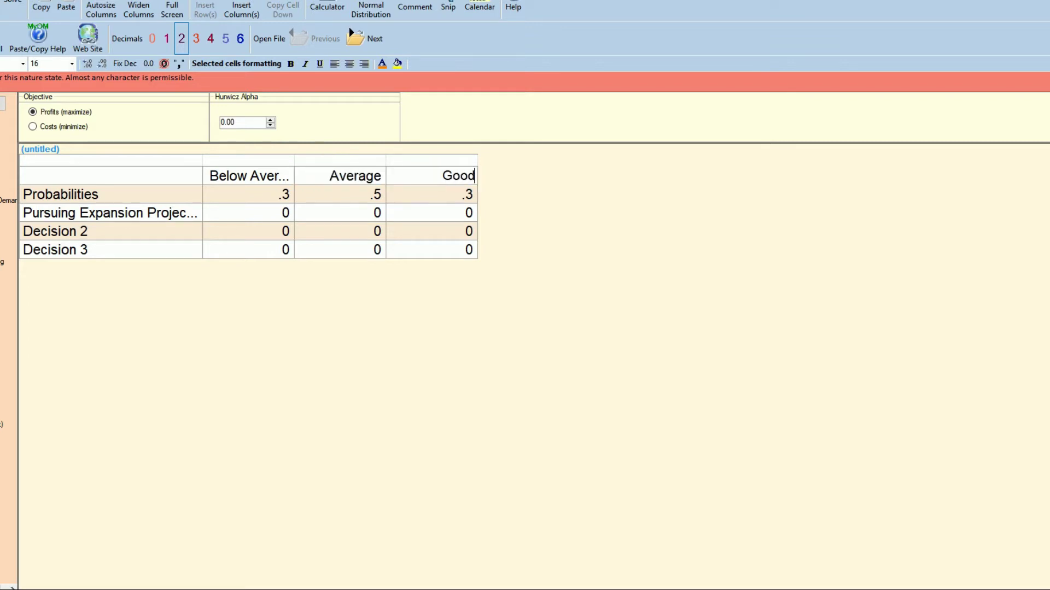
# Enter the Pursuing Expansion Project A payoffs: 4 for Below Average, 20 for Average and 50 for Good.
pyautogui.click(255, 213)
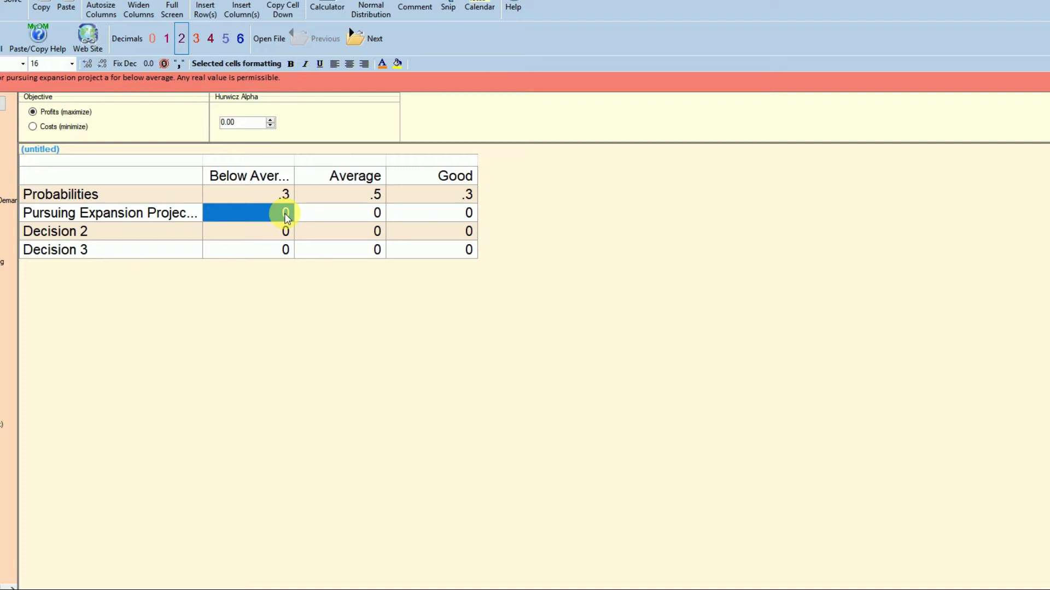
pyautogui.write('100')
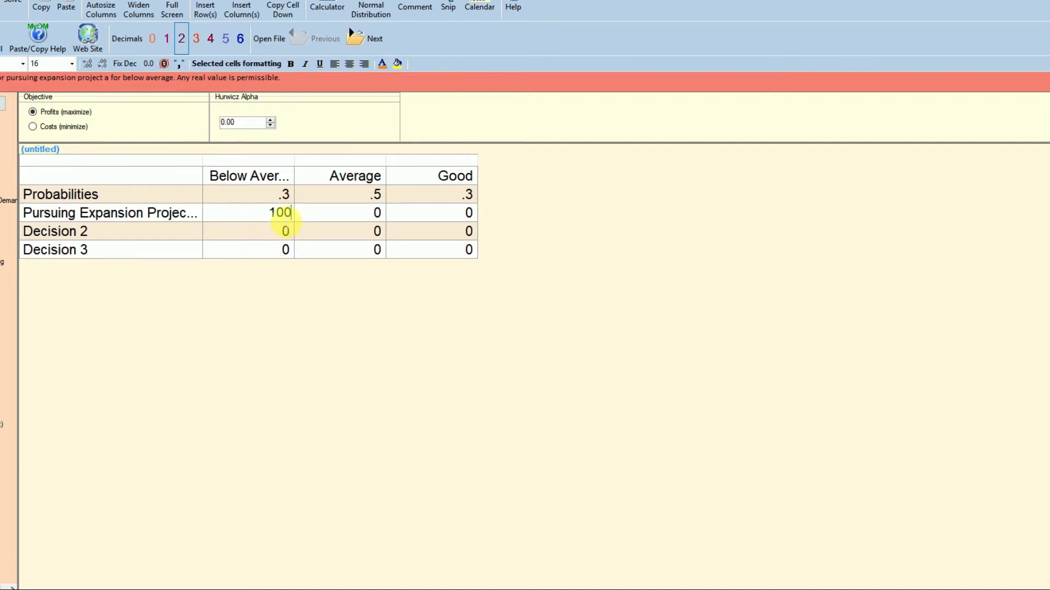
pyautogui.doubleClick(272, 212)
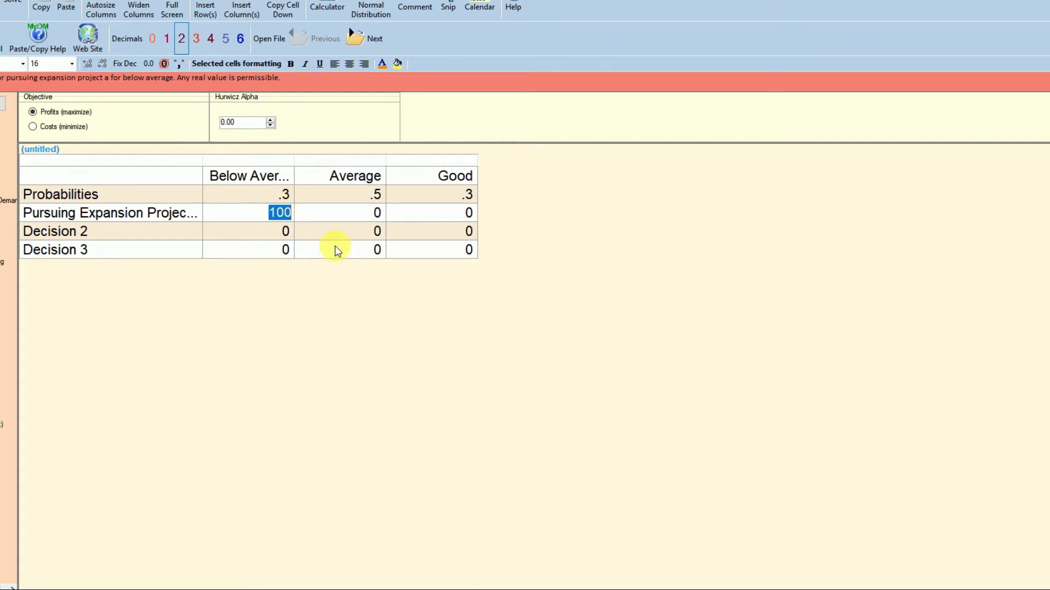
pyautogui.write('4')
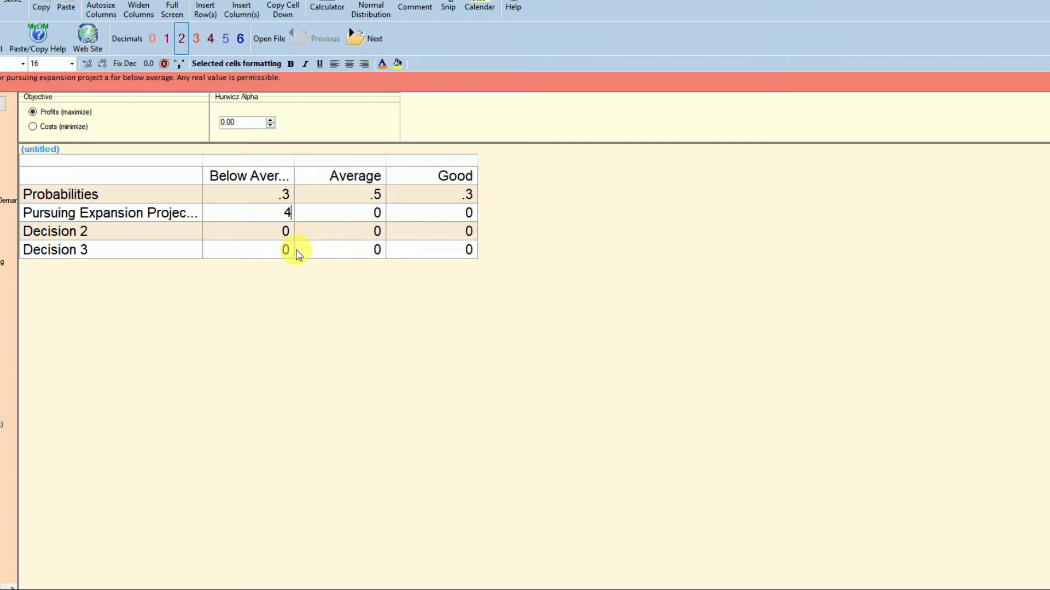
pyautogui.click(331, 212)
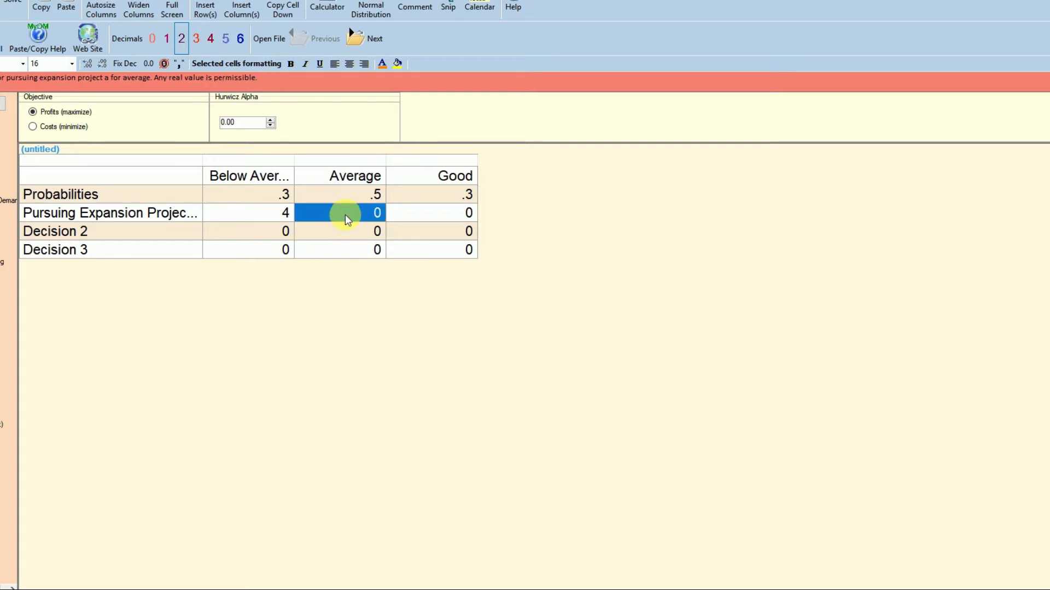
pyautogui.write('20')
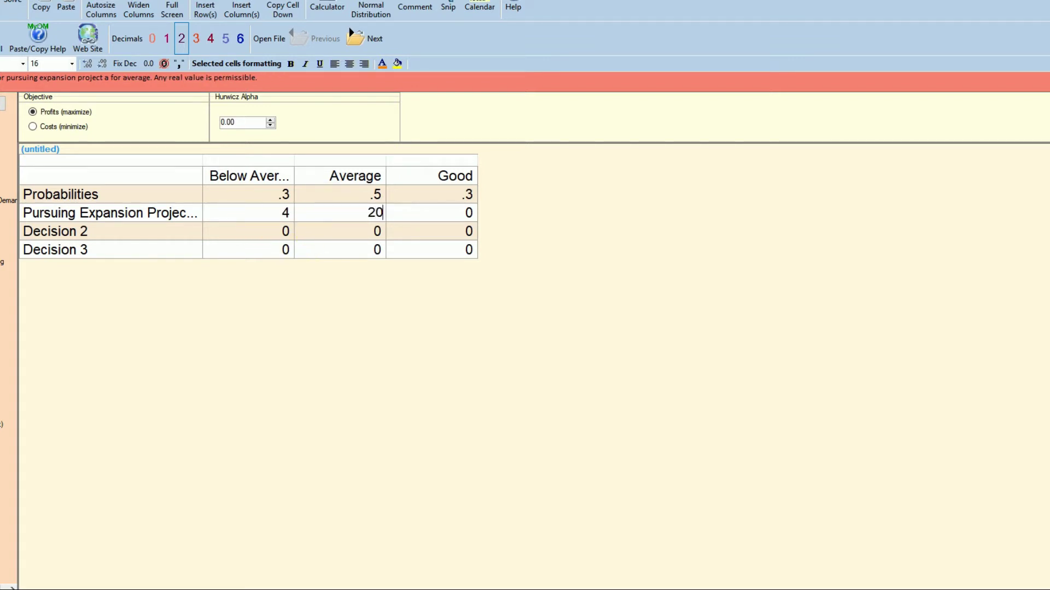
pyautogui.click(423, 218)
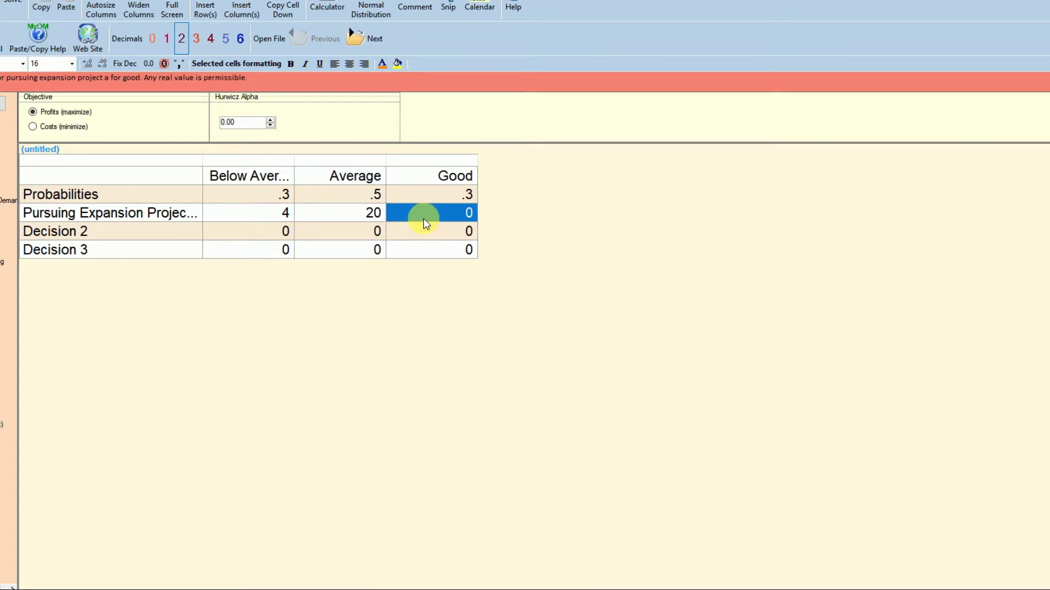
pyautogui.click(354, 214)
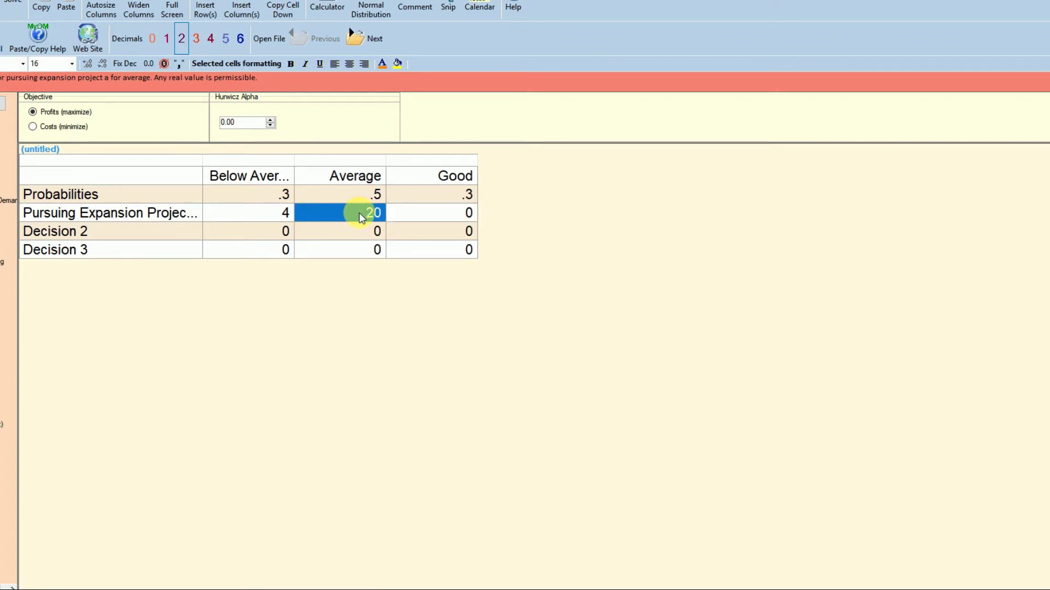
pyautogui.click(405, 215)
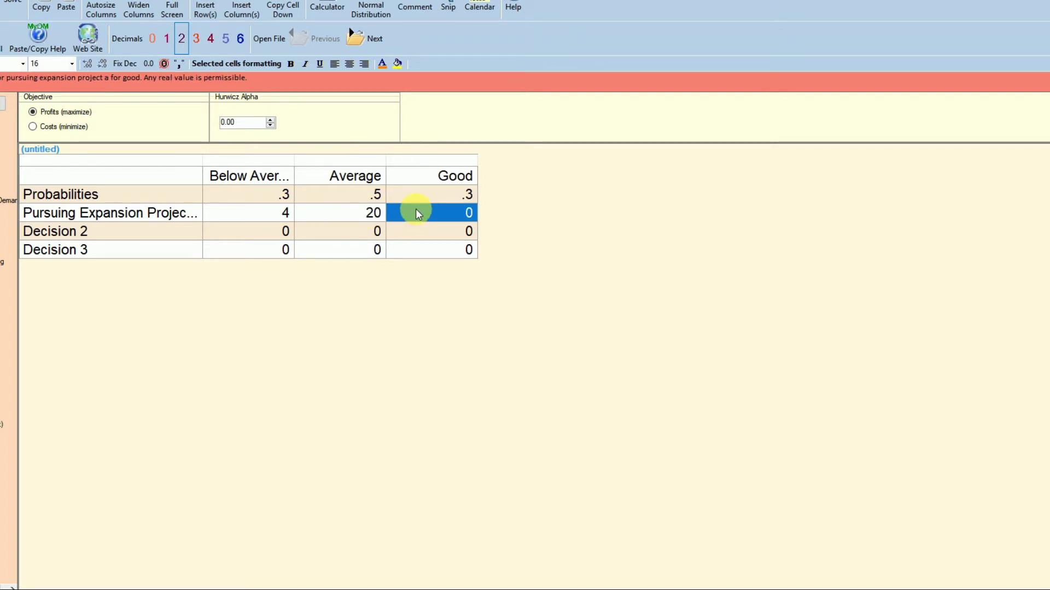
pyautogui.write('50')
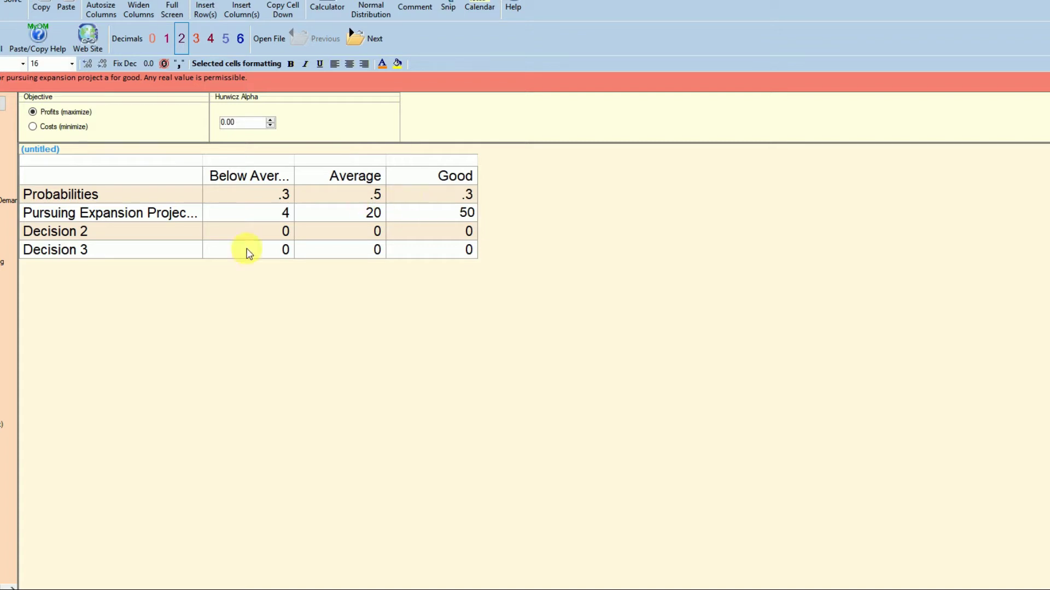
# Rename the Decision 2 row as "Status Quo".
pyautogui.moveTo(141, 241); pyautogui.dragTo(136, 235)
pyautogui.click(136, 235)
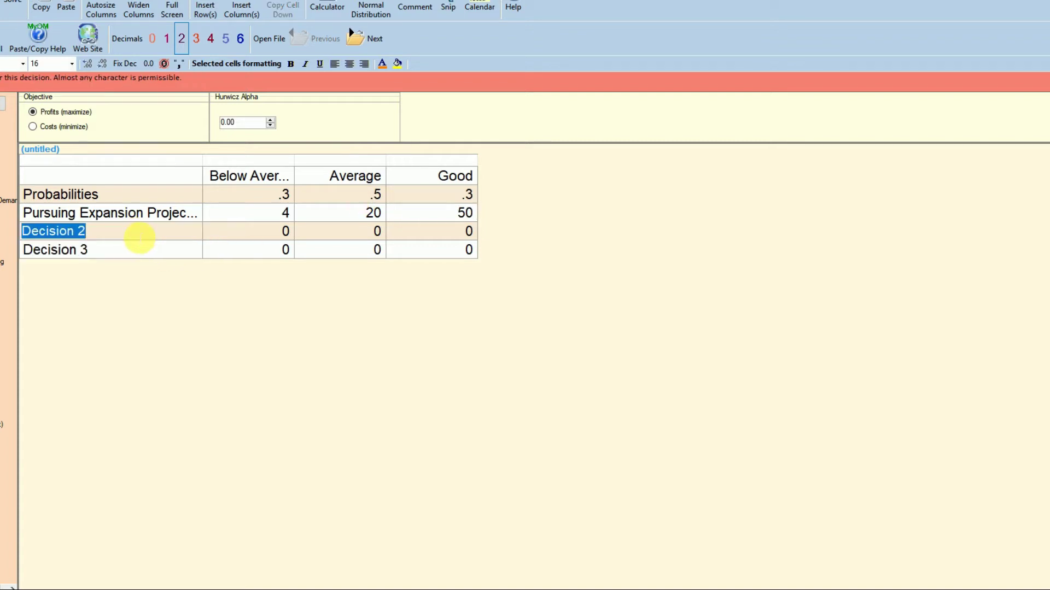
pyautogui.write('Status ')
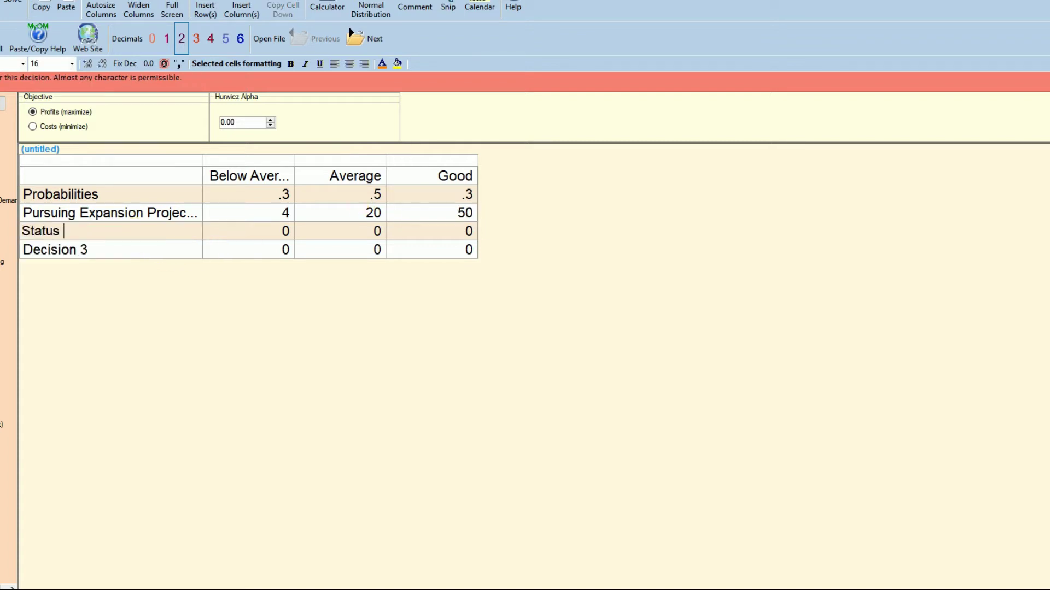
pyautogui.write('Quo')
# Enter the Status Quo payoffs: 10 for Below Average, 15 for Average and 25 for Good.
pyautogui.click(267, 232)
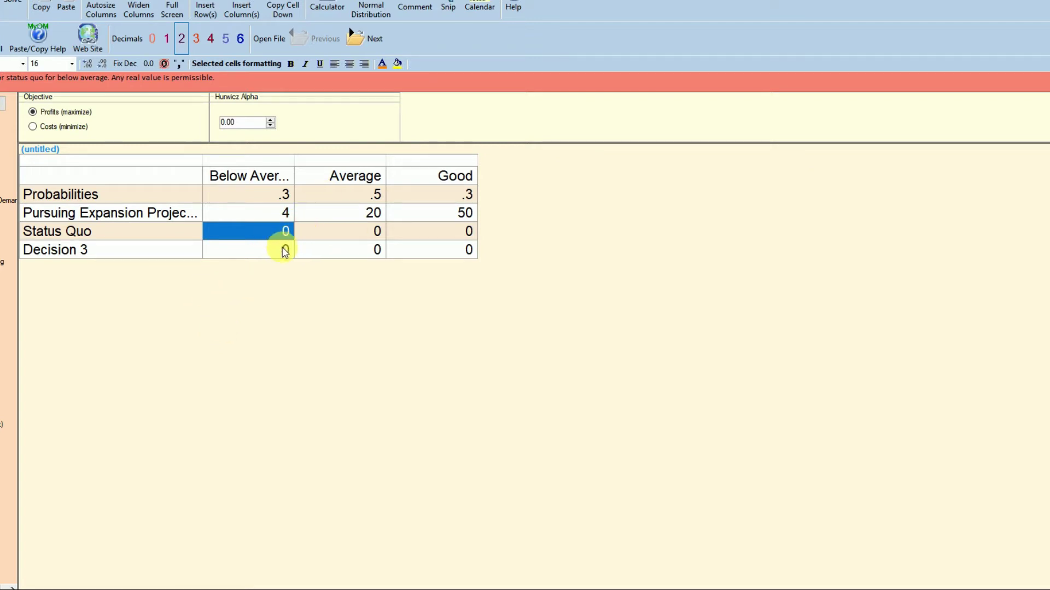
pyautogui.write('10')
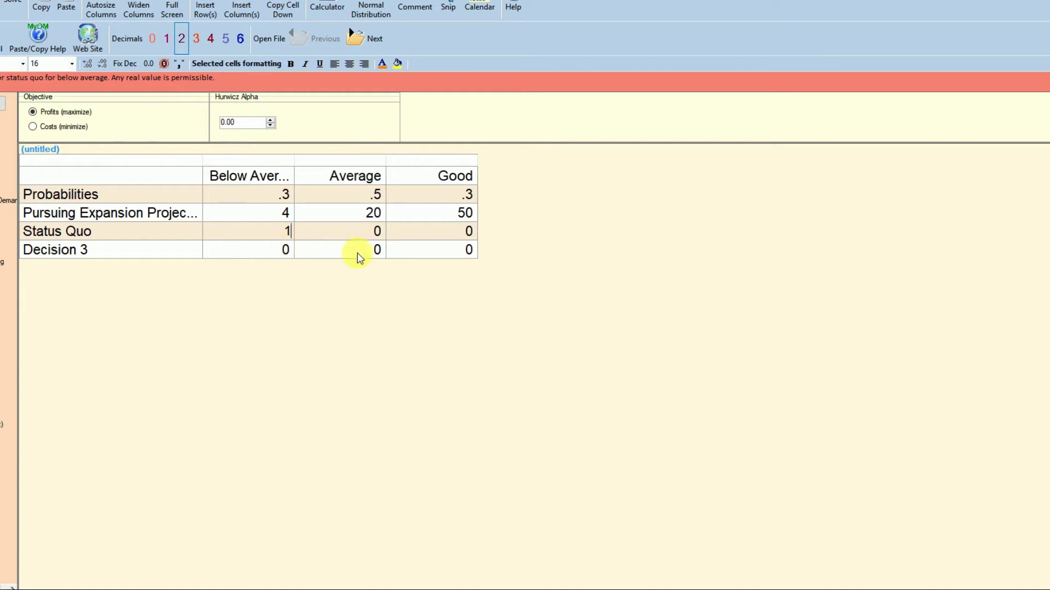
pyautogui.click(350, 231)
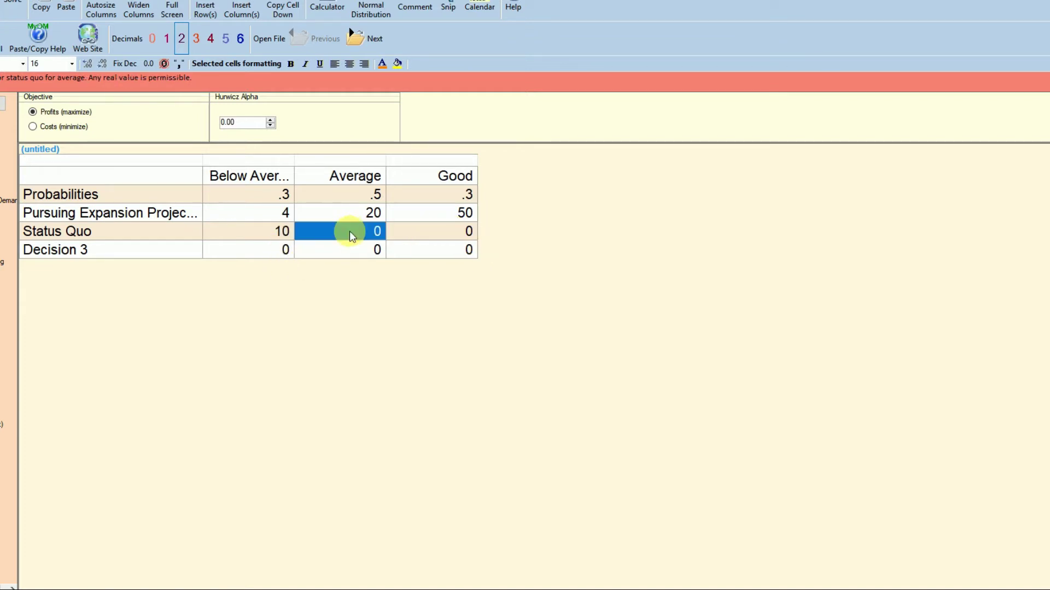
pyautogui.write('15')
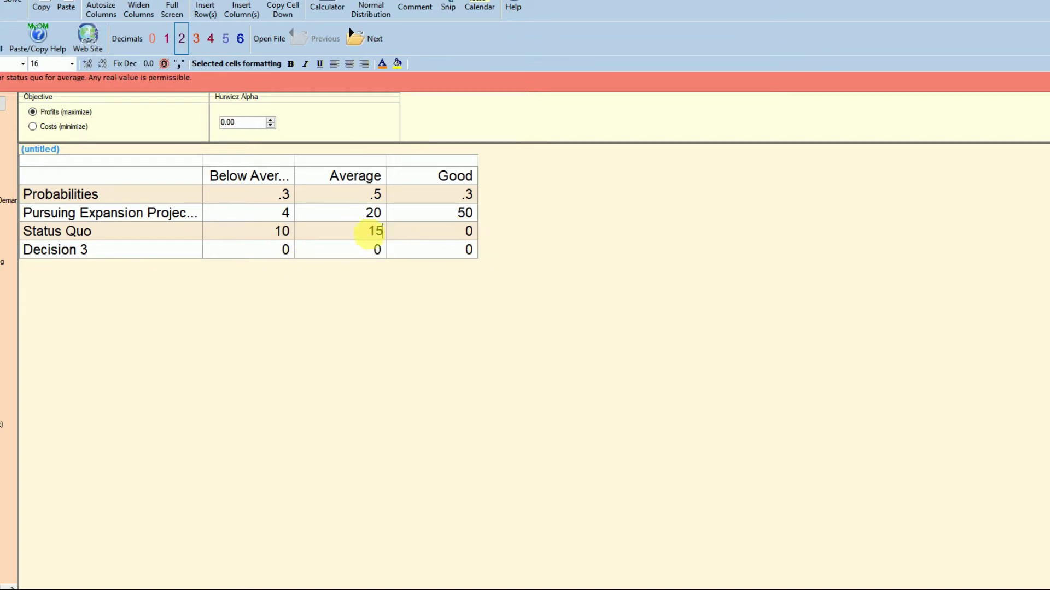
pyautogui.click(461, 230)
pyautogui.write('25')
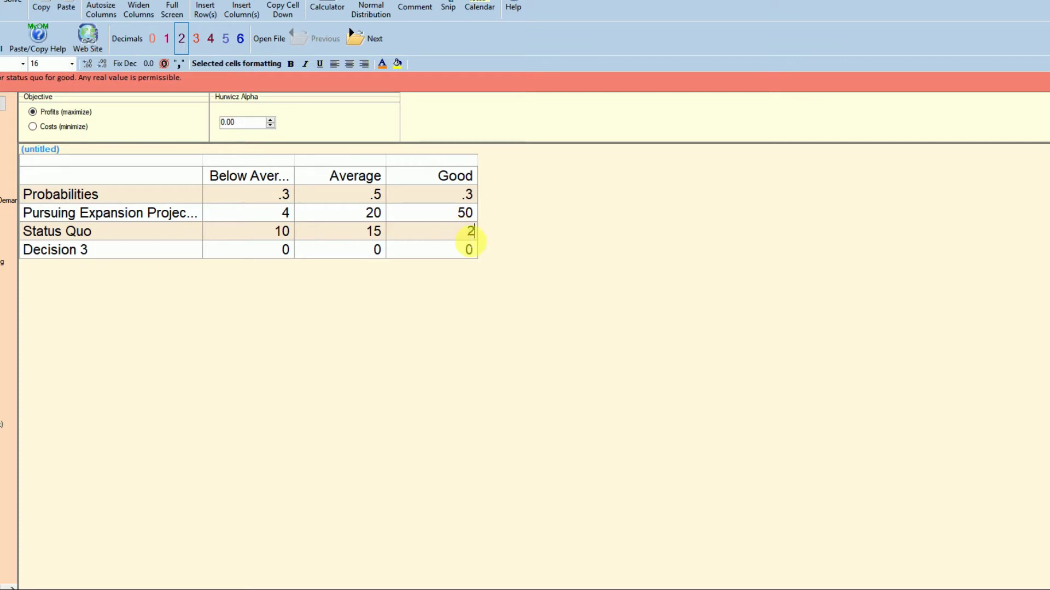
# Rename the Decision 3 row as "Scrapping Project B".
pyautogui.click(272, 255)
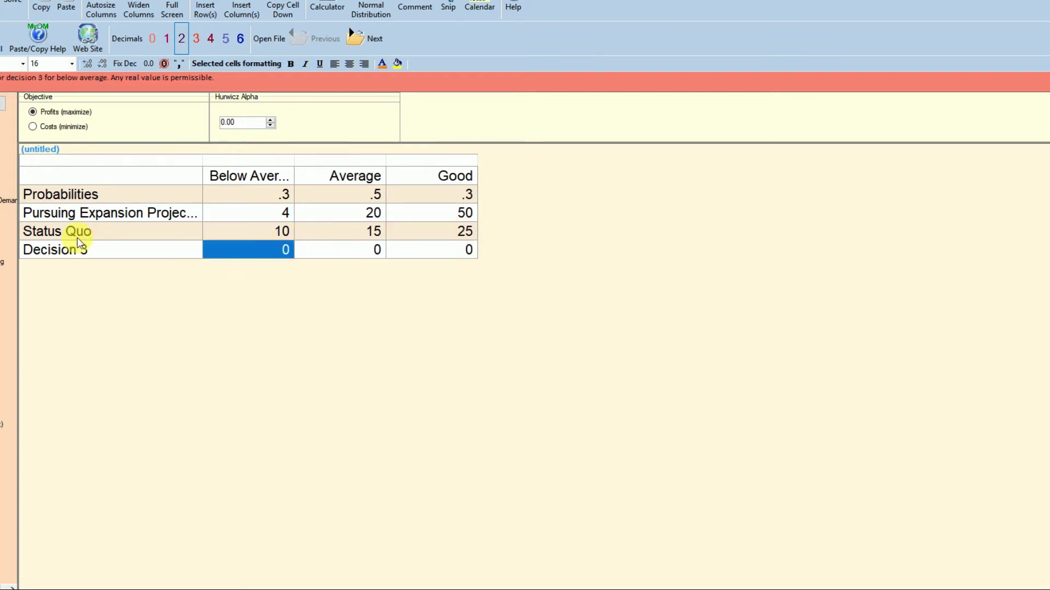
pyautogui.click(108, 255)
pyautogui.click(106, 255)
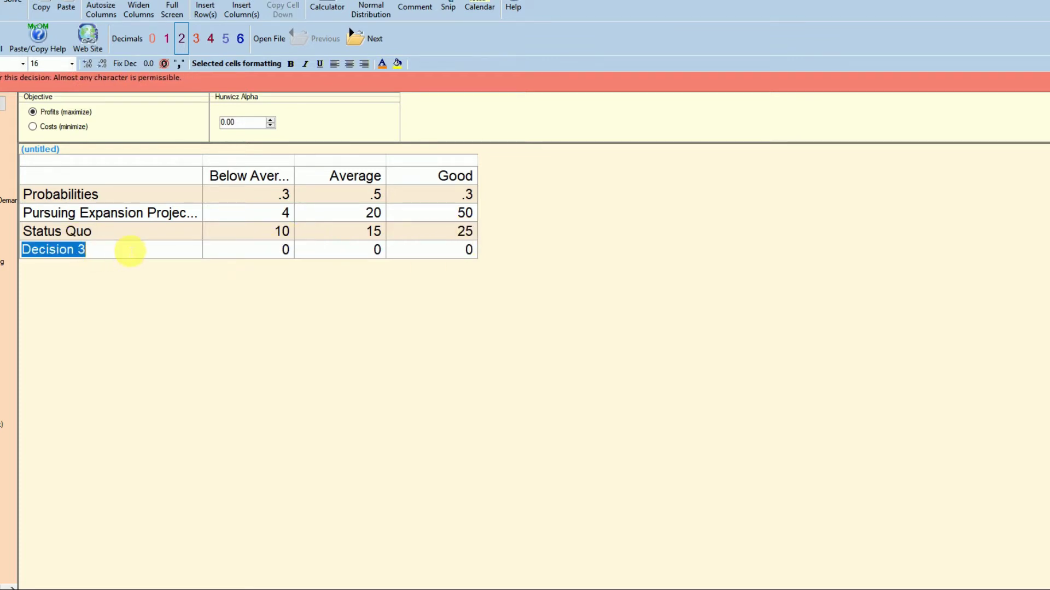
pyautogui.write('Scrapping ')
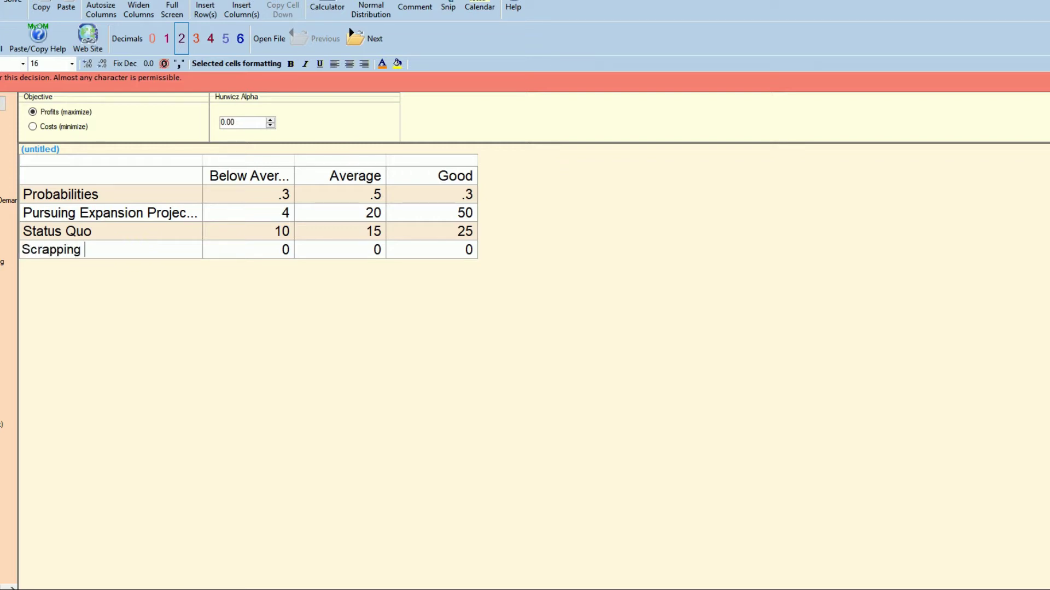
pyautogui.write('Project B')
# Try to widen the decision name column of the table.
pyautogui.click(202, 176)
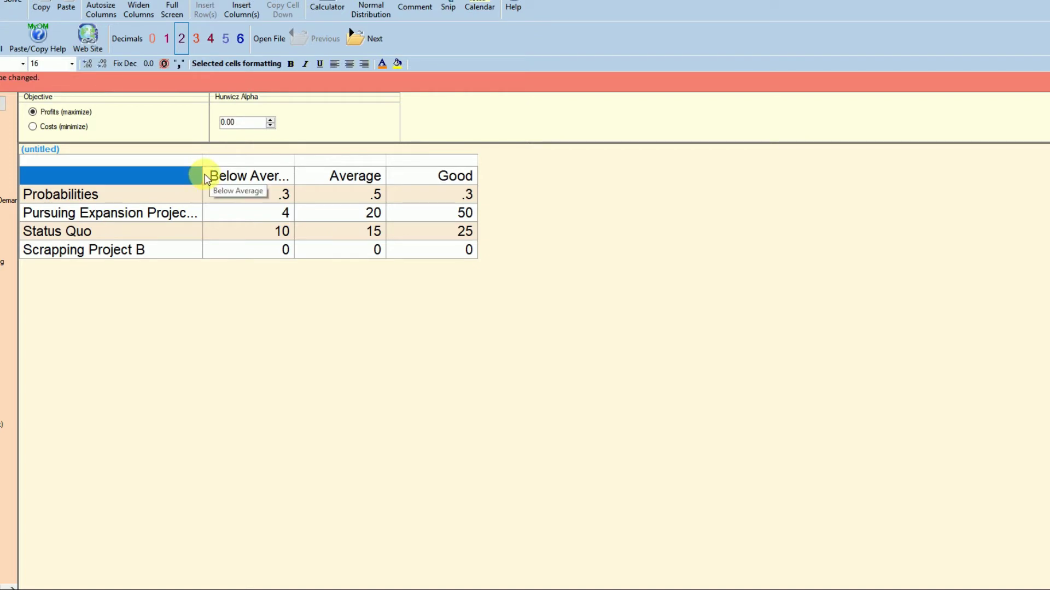
pyautogui.moveTo(202, 175); pyautogui.dragTo(221, 175)
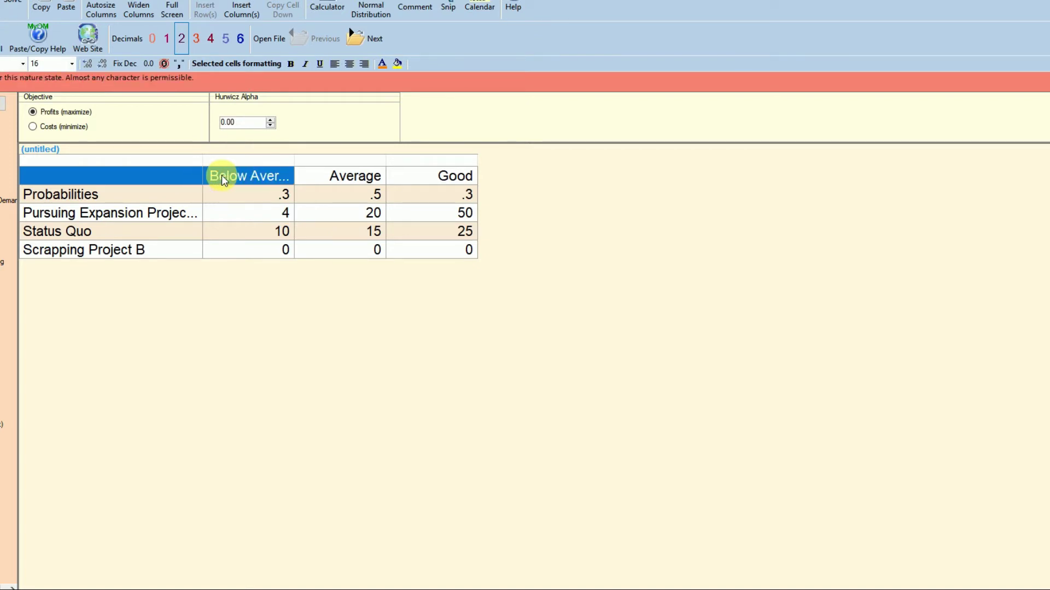
pyautogui.click(183, 255)
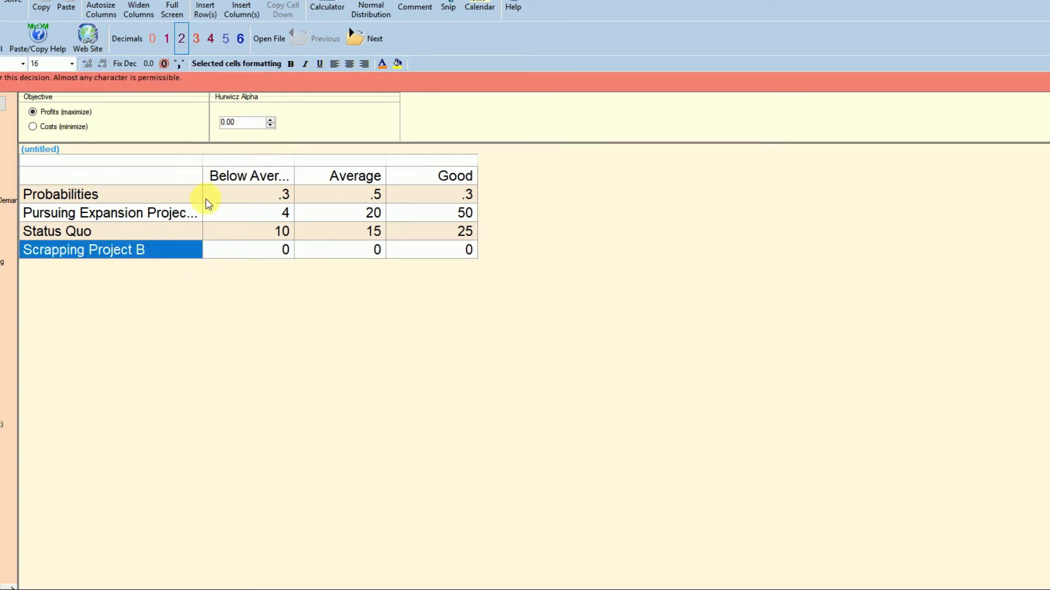
# Enter the Scrapping Project B payoffs: -5 for Below Average, 10 for Average and 13 for Good.
pyautogui.click(240, 253)
pyautogui.press('Delete')
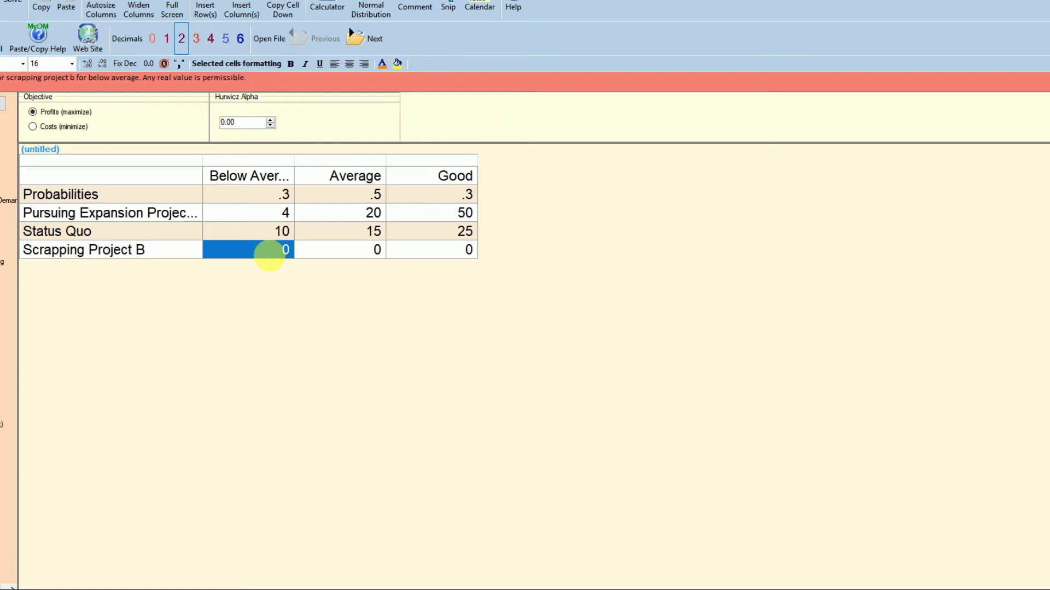
pyautogui.write('-')
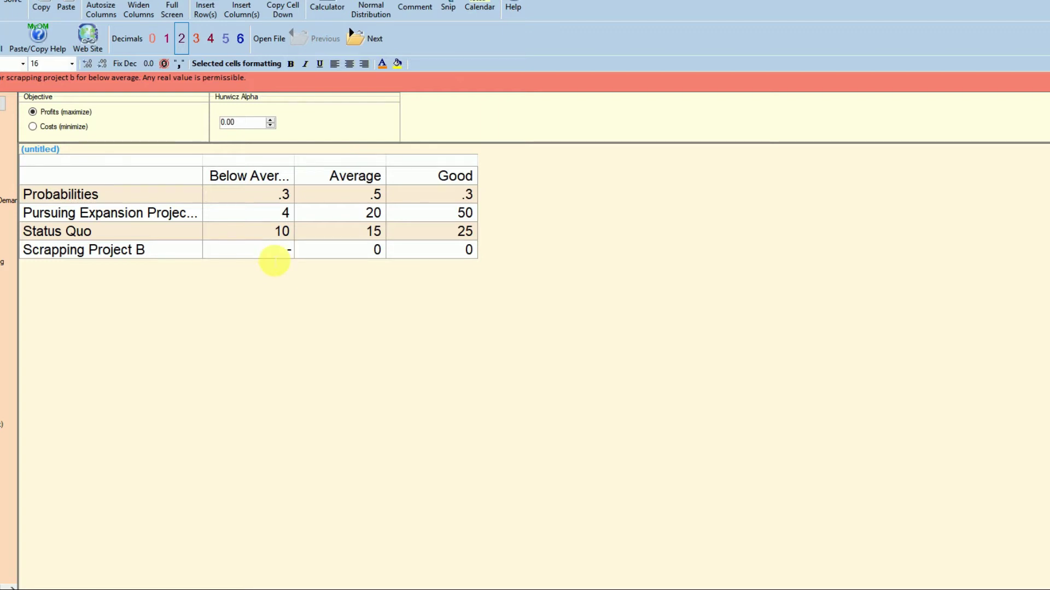
pyautogui.write('5')
pyautogui.click(353, 250)
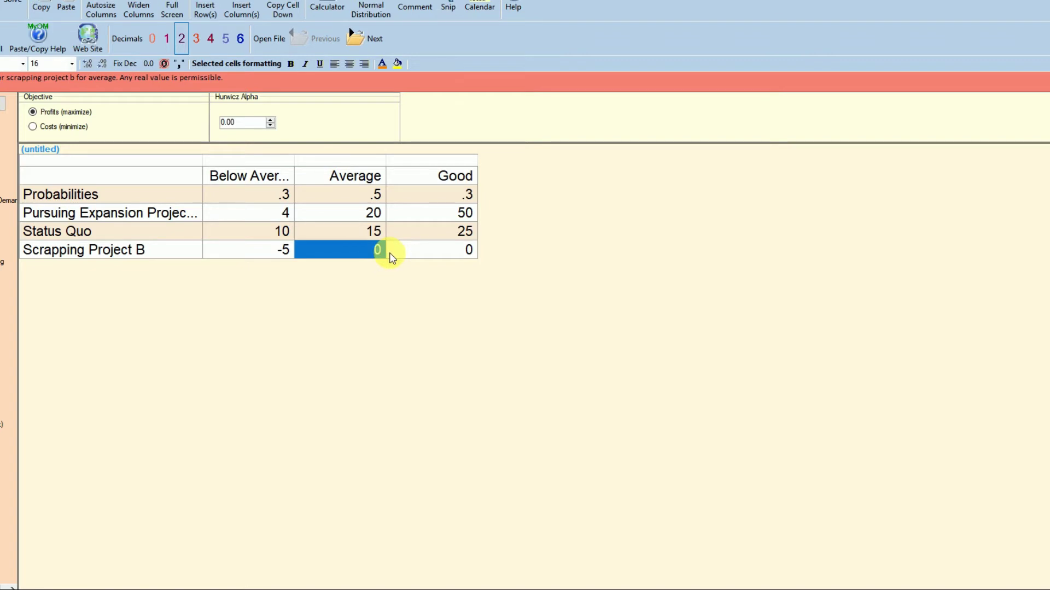
pyautogui.write('1')
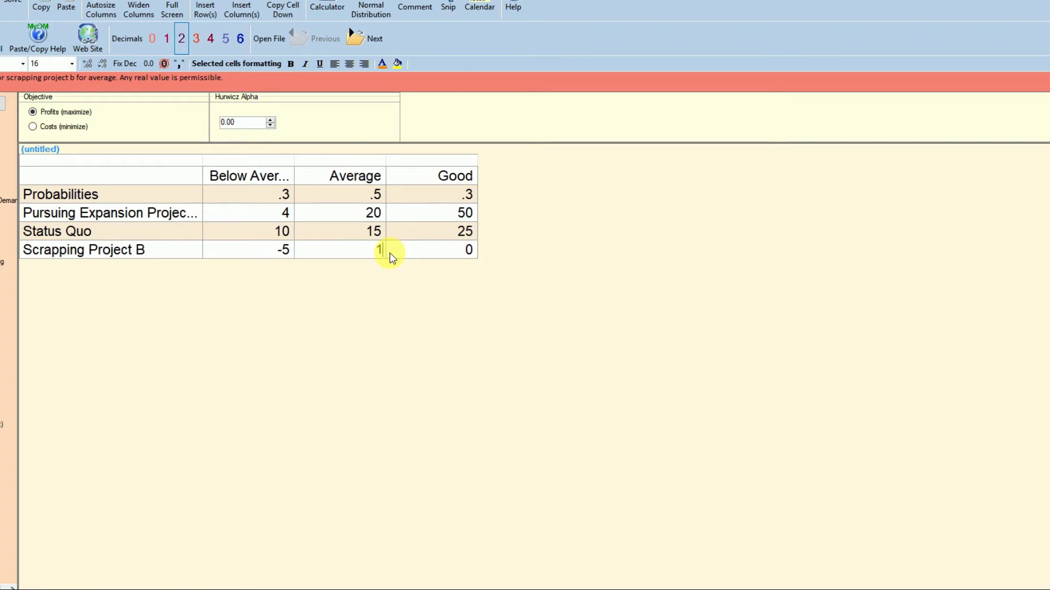
pyautogui.write('0')
pyautogui.click(415, 254)
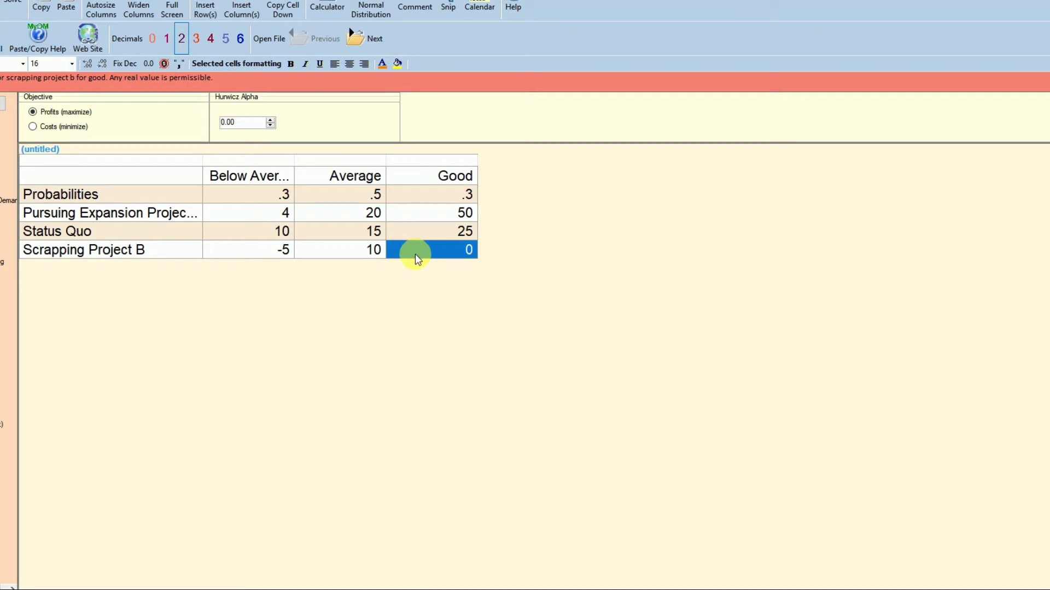
pyautogui.write('13')
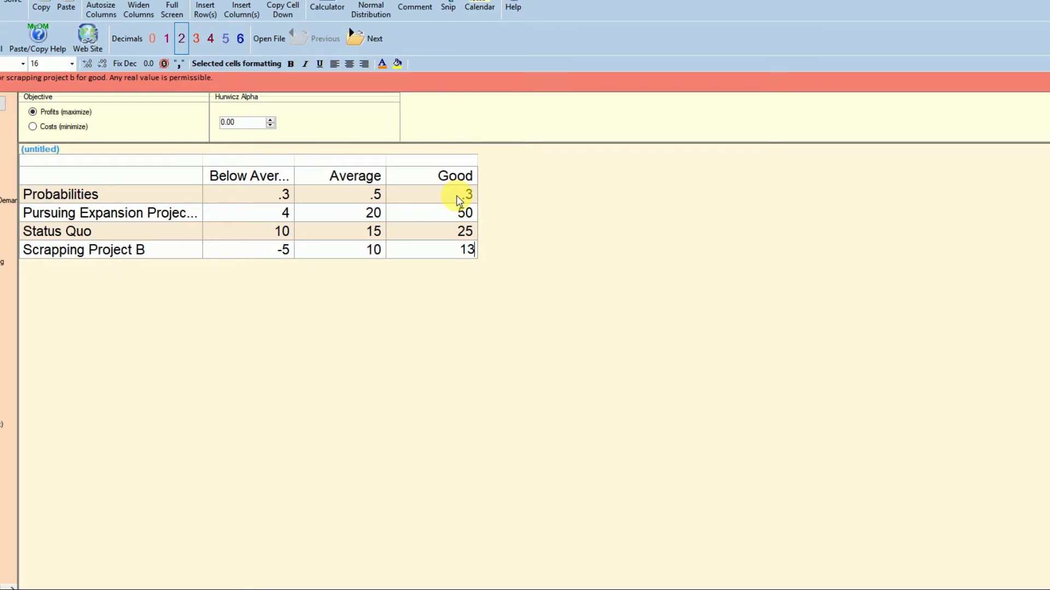
# Try to solve the problem, and correct the probability of the Good state to 0.2.
pyautogui.click(2, 8)
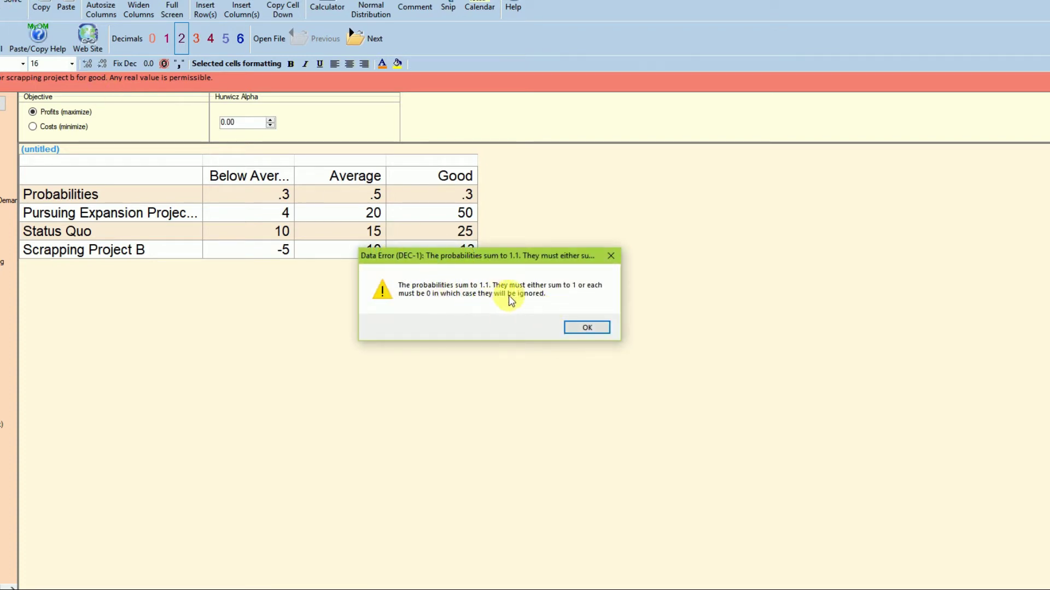
pyautogui.click(580, 328)
pyautogui.click(448, 193)
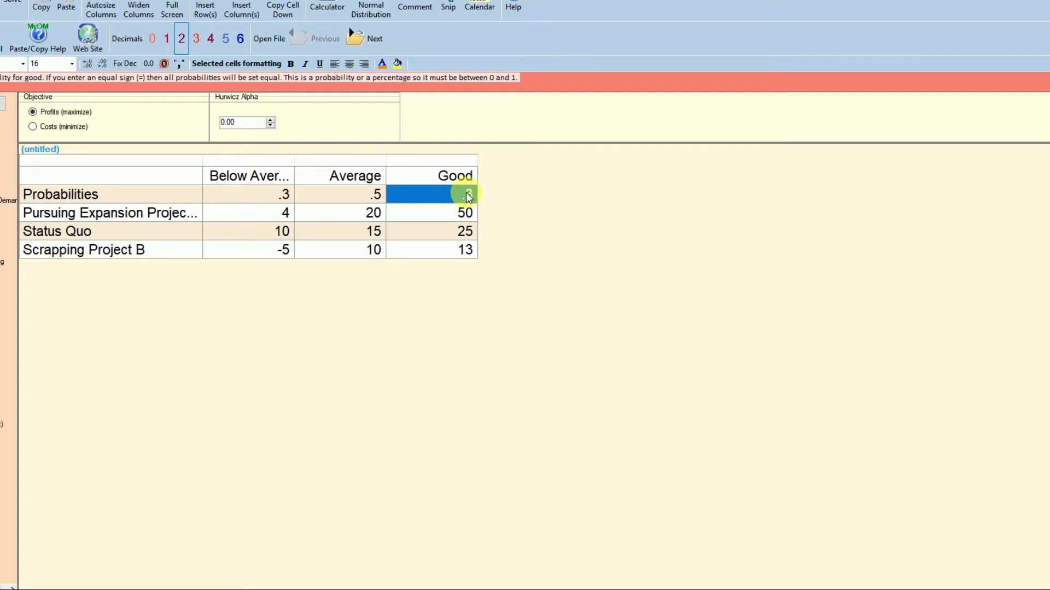
pyautogui.write('0.2')
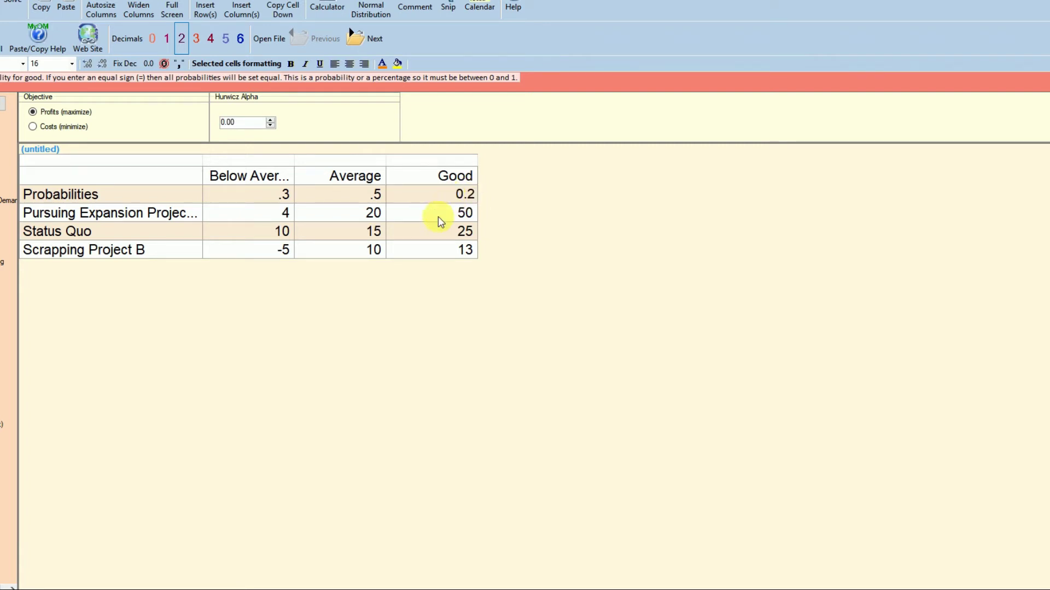
pyautogui.click(438, 216)
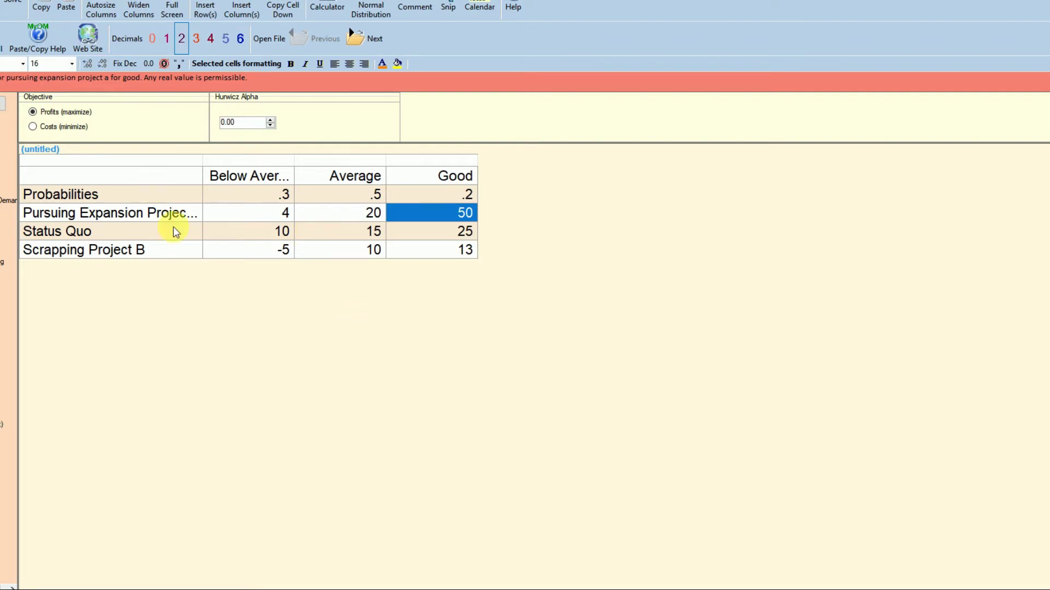
# Solve the decision problem and enlarge the results window in both height and width.
pyautogui.click(23, 5)
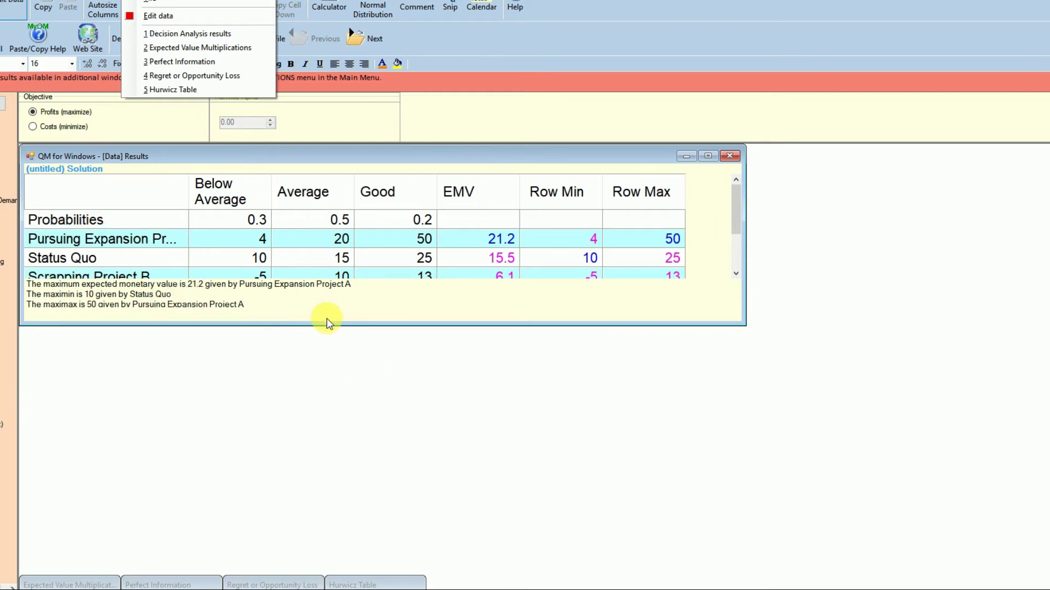
pyautogui.moveTo(331, 329); pyautogui.dragTo(330, 420)
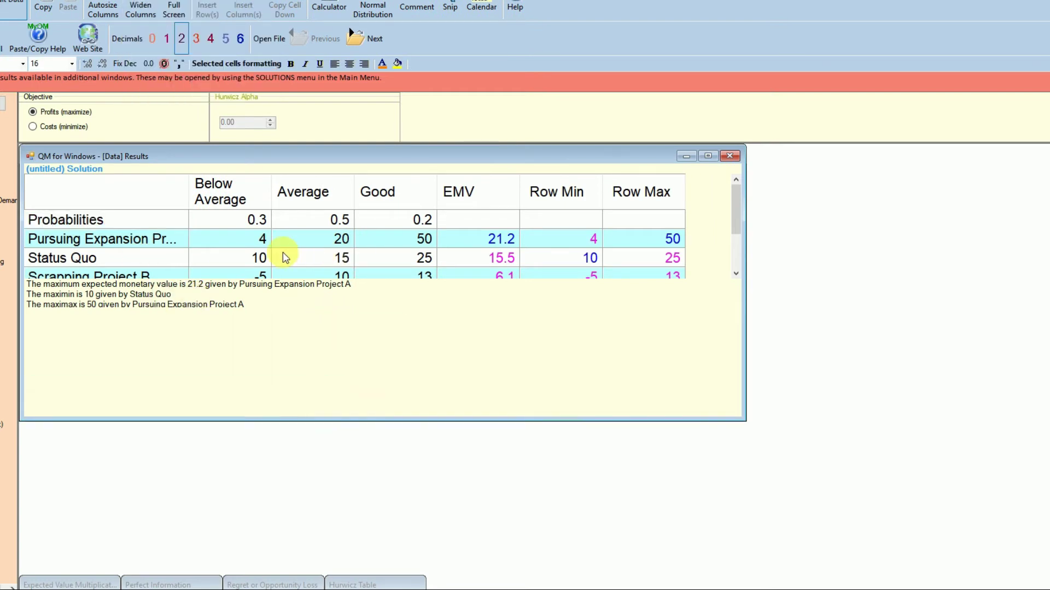
pyautogui.scroll(-1, 283, 252)
pyautogui.scroll(1, 283, 251)
pyautogui.scroll(-1, 108, 229)
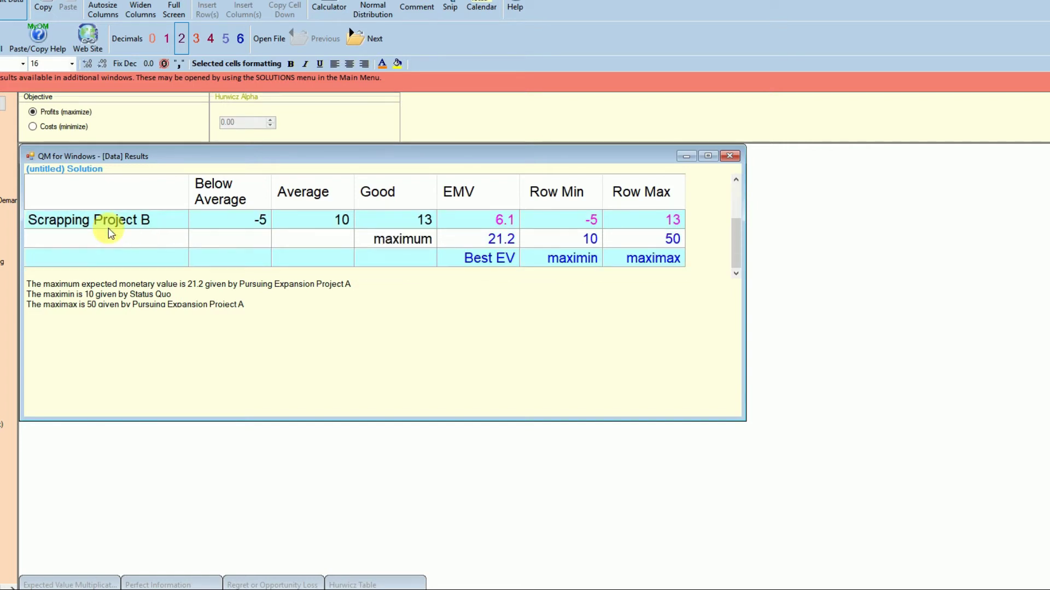
pyautogui.scroll(1, 108, 228)
pyautogui.scroll(-1, 108, 228)
pyautogui.moveTo(746, 422); pyautogui.dragTo(843, 472)
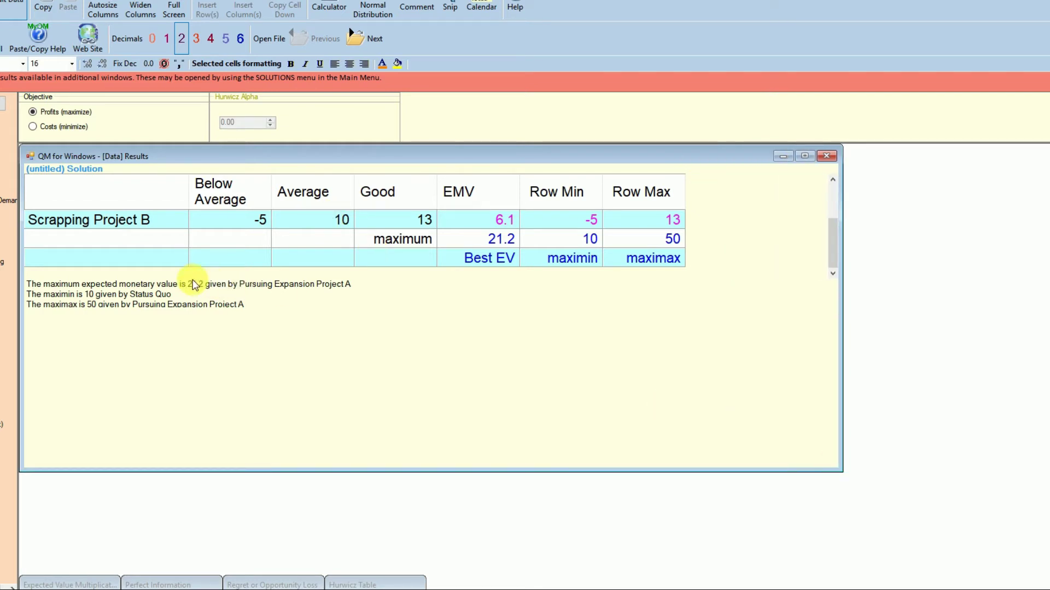
# Maximize the decision analysis results window.
pyautogui.scroll(1, 156, 262)
pyautogui.click(620, 256)
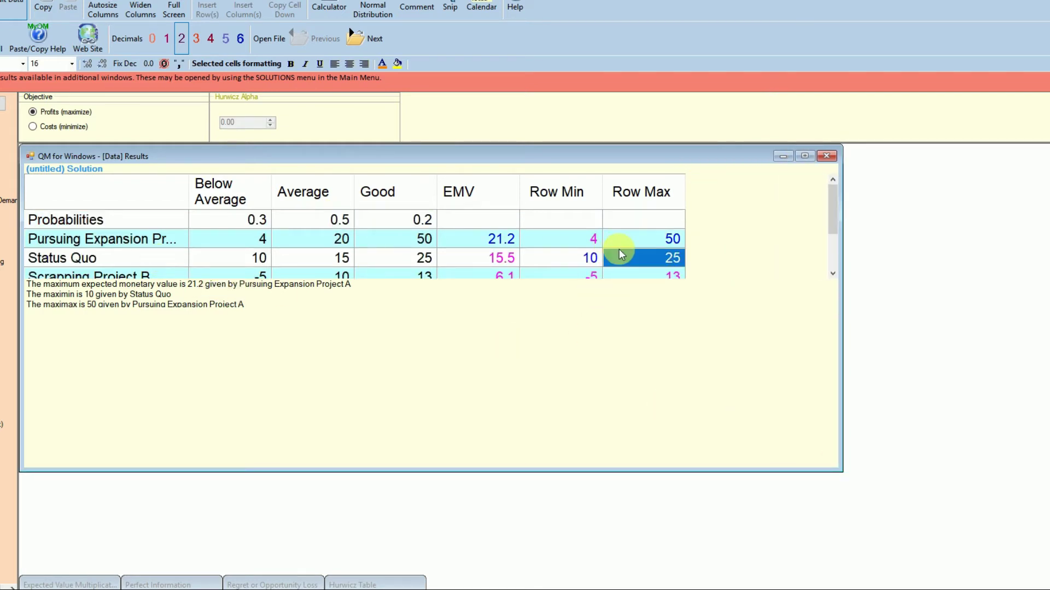
pyautogui.moveTo(835, 218); pyautogui.dragTo(806, 155)
pyautogui.click(804, 156)
# Examine the EMV, Row Min and Row Max of each decision together with the best EV, maximin and maximax results.
pyautogui.click(345, 255)
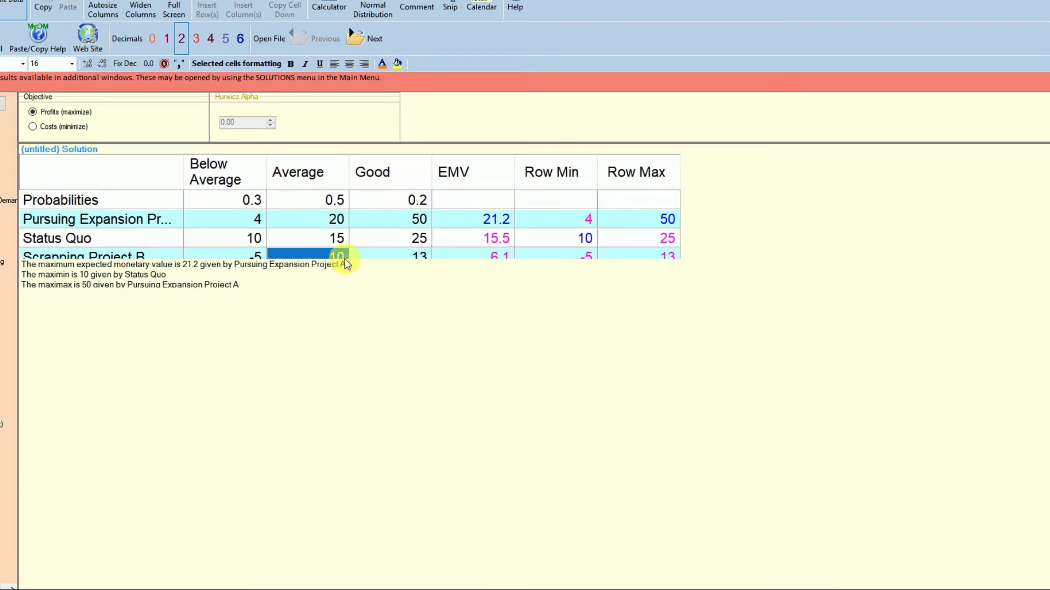
pyautogui.scroll(-3, 668, 252)
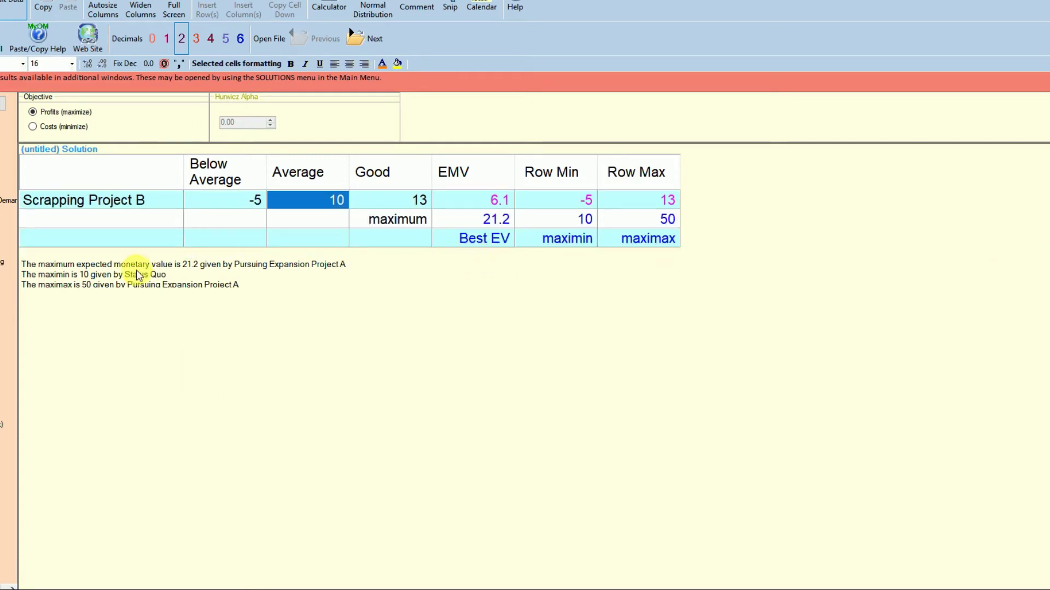
pyautogui.scroll(3, 131, 260)
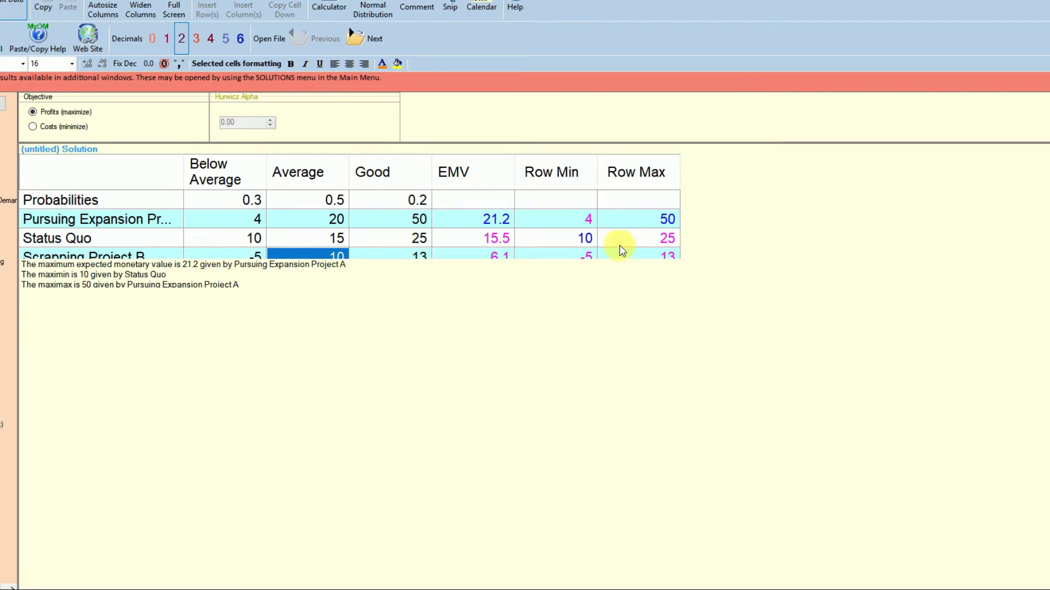
pyautogui.scroll(-1, 545, 247)
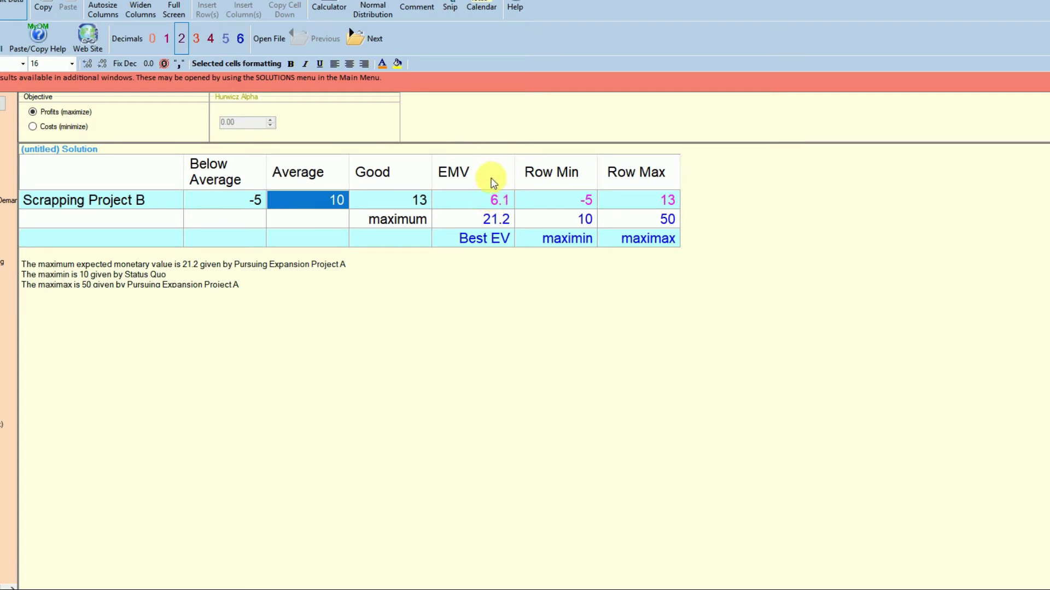
pyautogui.scroll(1, 495, 249)
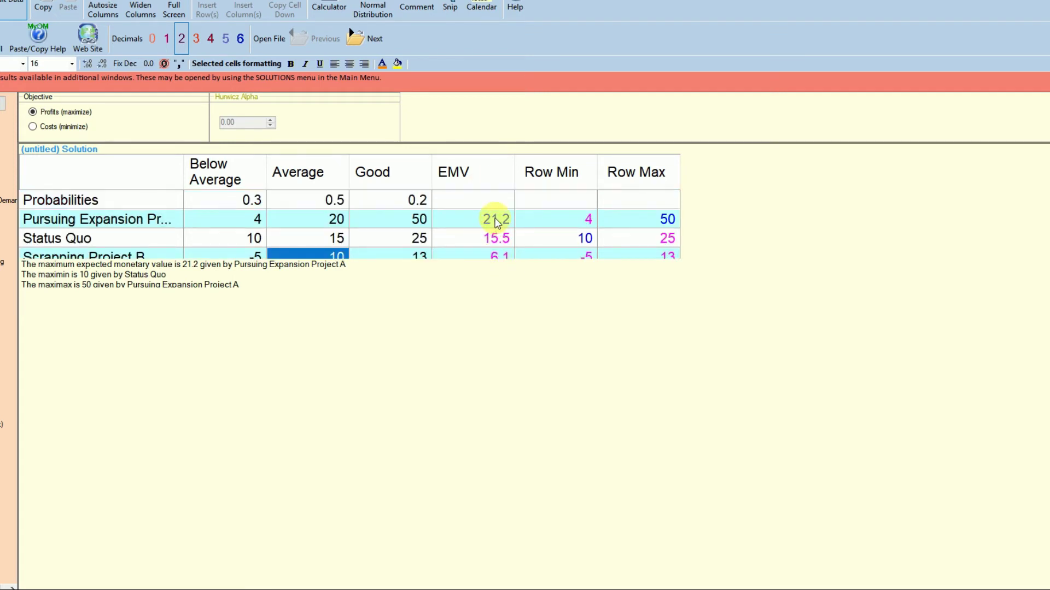
pyautogui.scroll(-1, 497, 221)
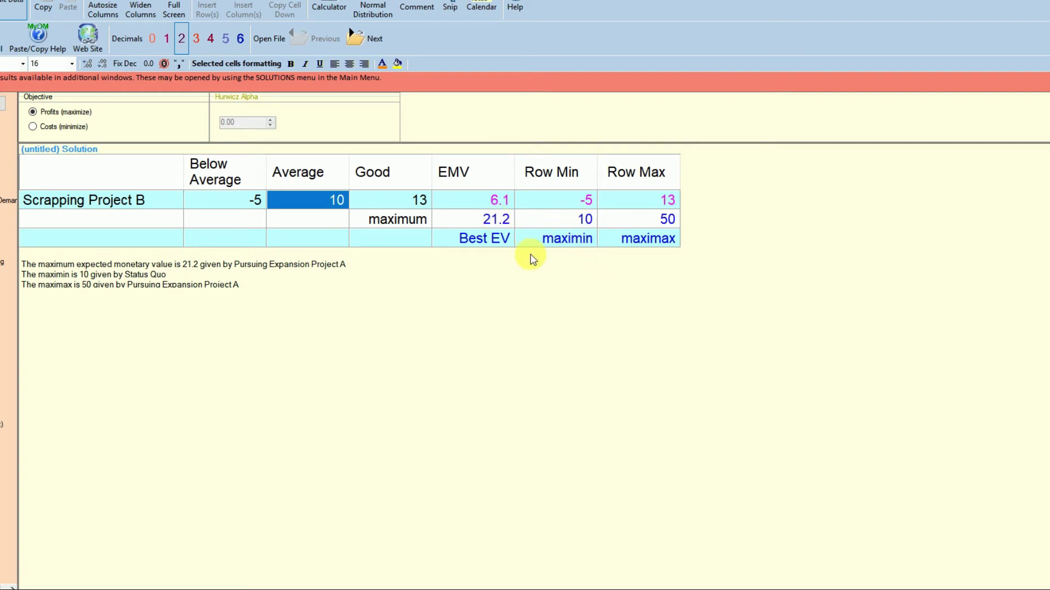
pyautogui.scroll(1, 530, 258)
pyautogui.scroll(-1, 531, 258)
pyautogui.scroll(1, 533, 259)
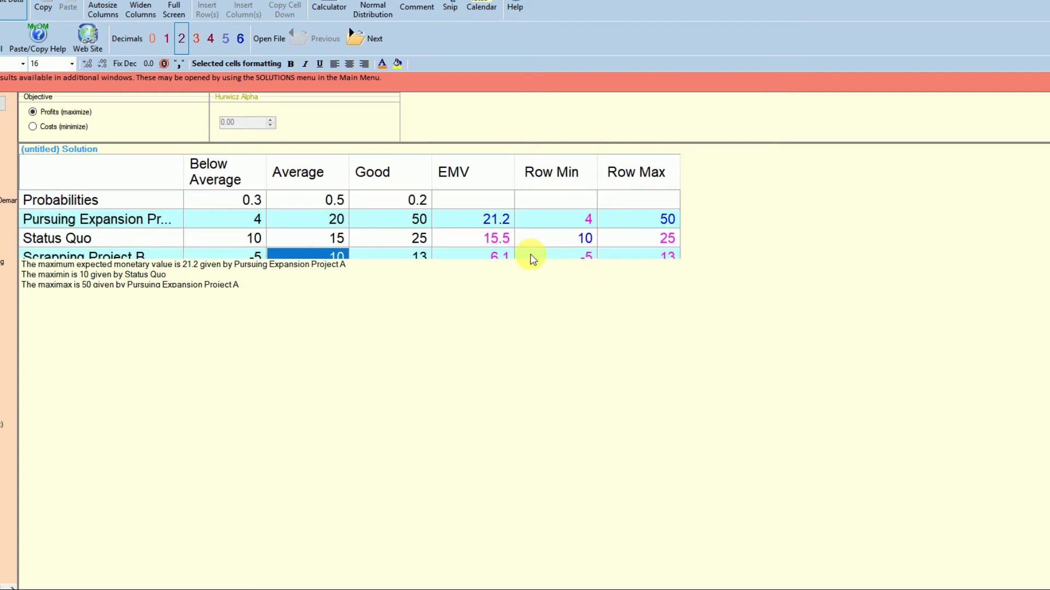
pyautogui.scroll(-1, 533, 260)
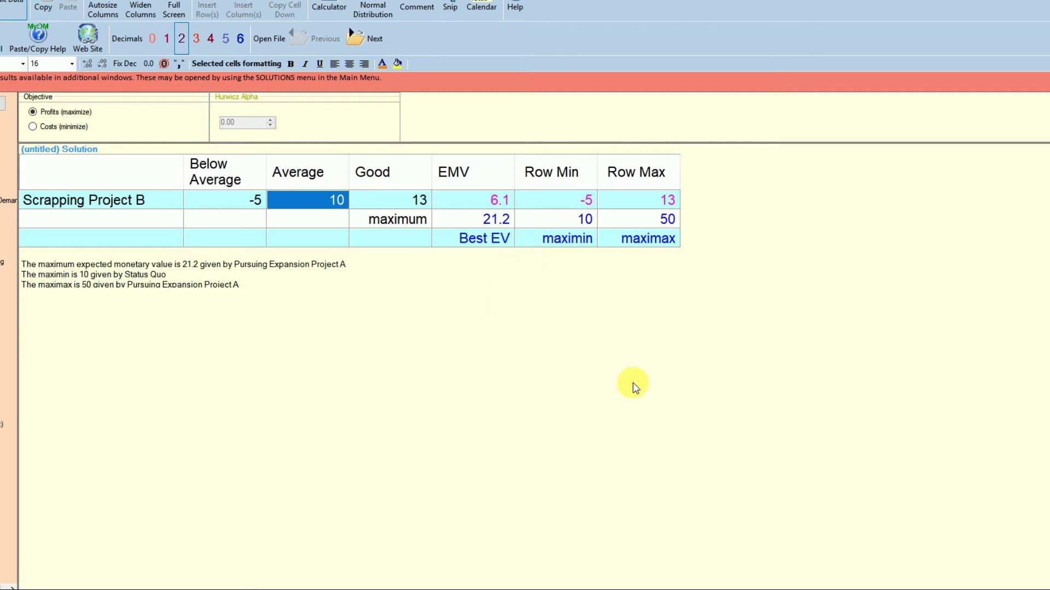
pyautogui.scroll(1, 569, 246)
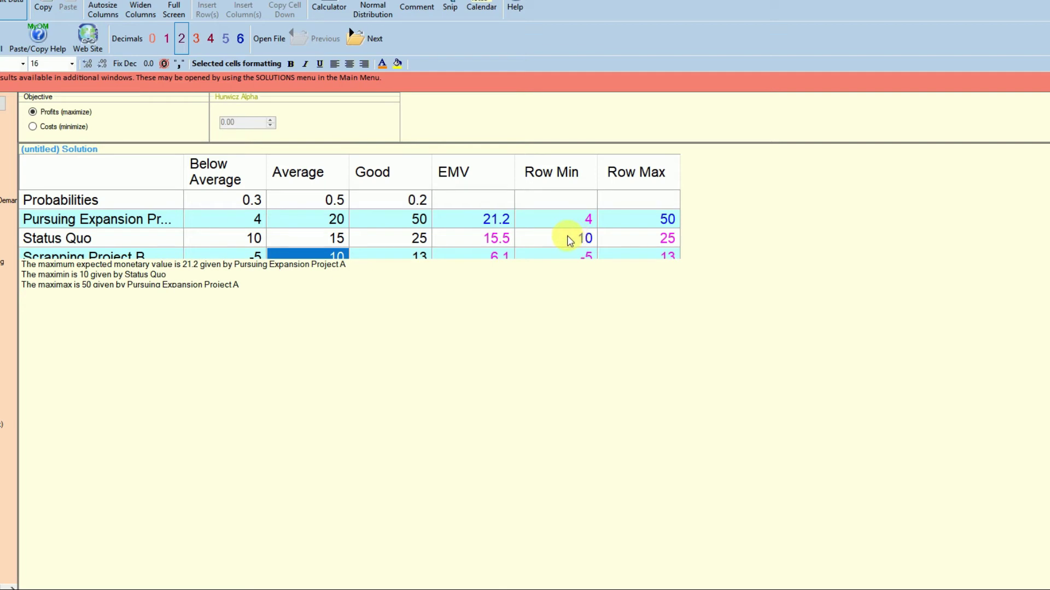
pyautogui.scroll(-1, 570, 240)
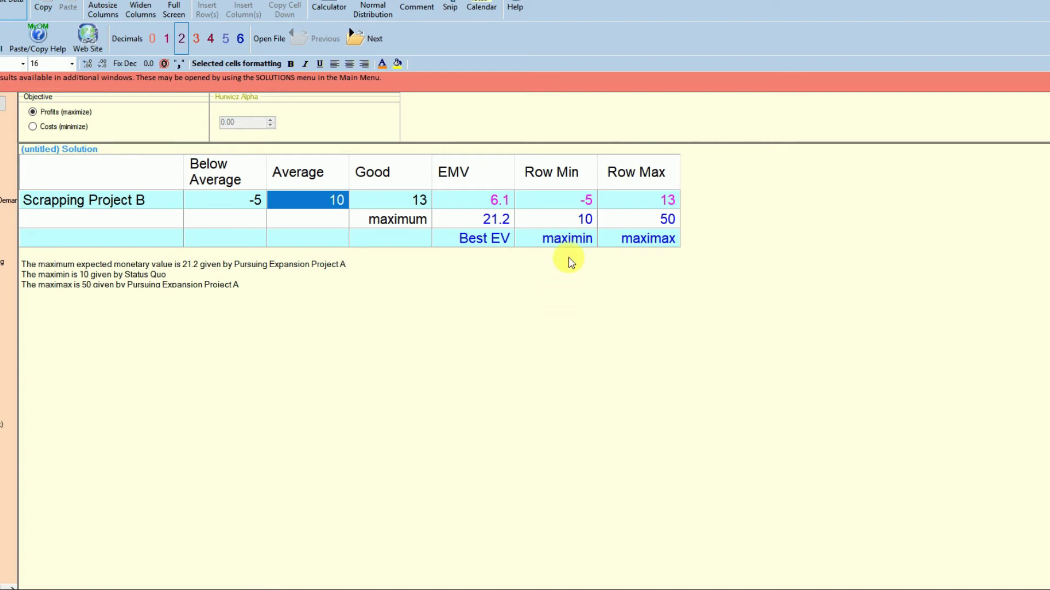
pyautogui.scroll(1, 570, 262)
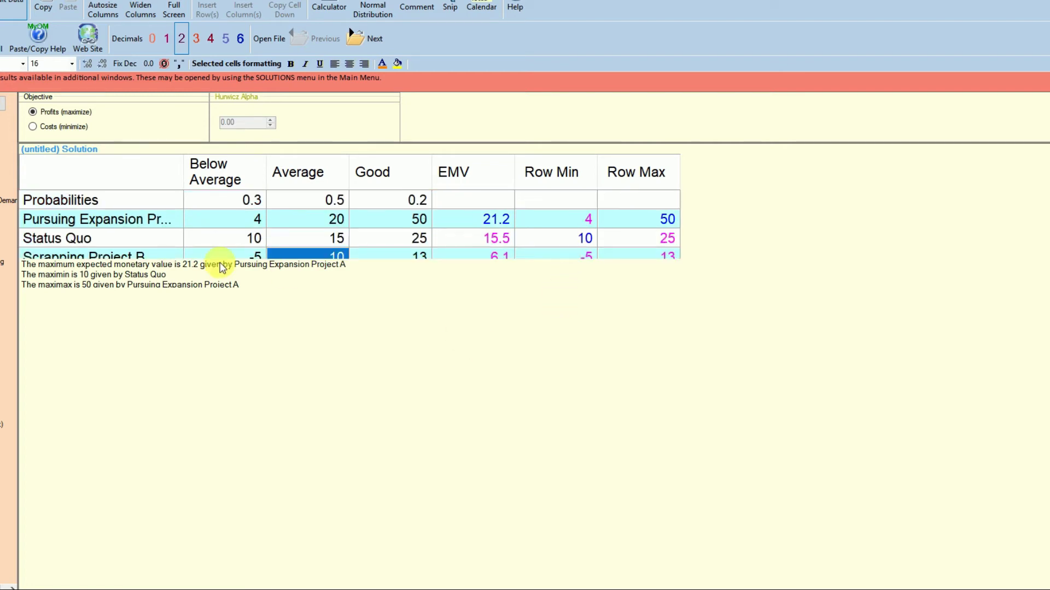
pyautogui.scroll(-1, 528, 198)
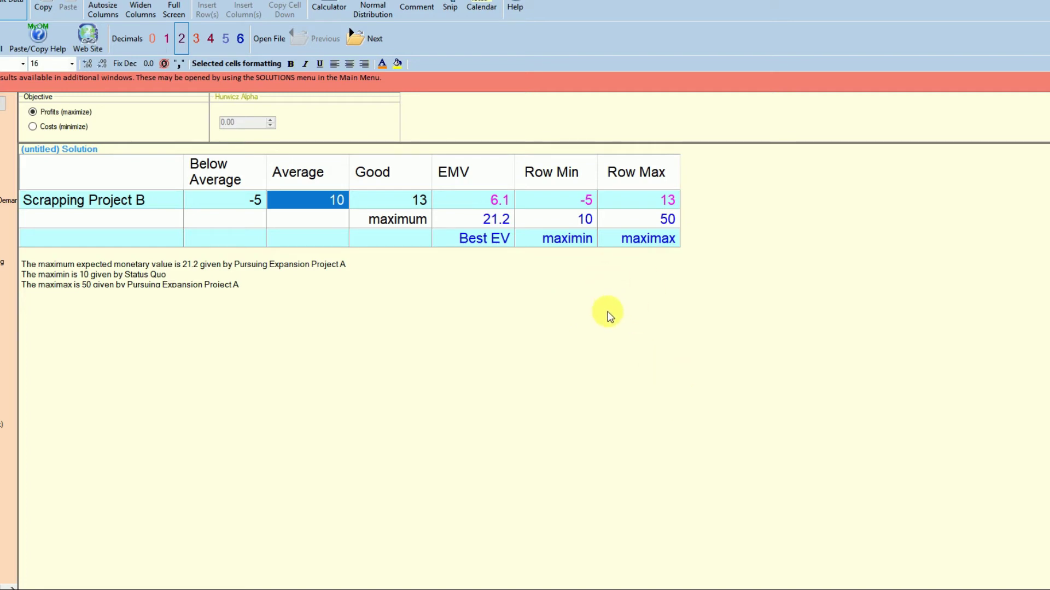
pyautogui.scroll(1, 633, 197)
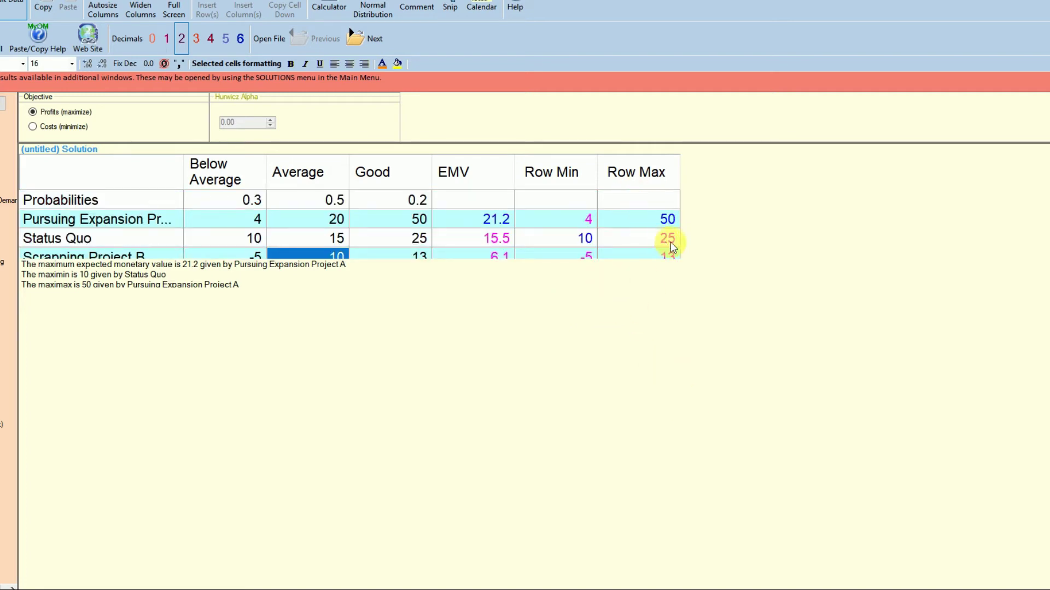
pyautogui.click(644, 219)
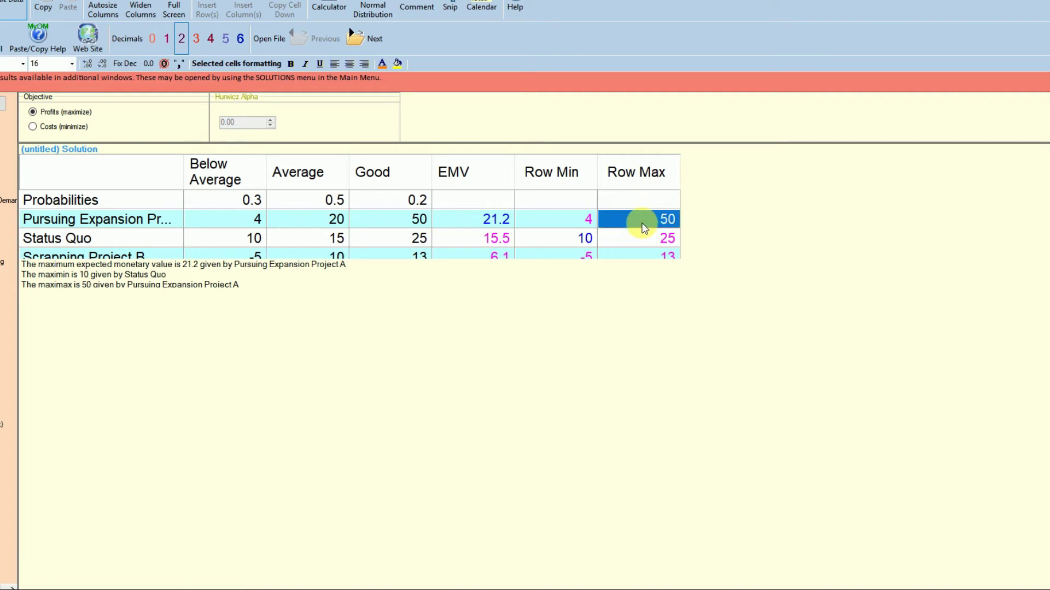
pyautogui.click(465, 220)
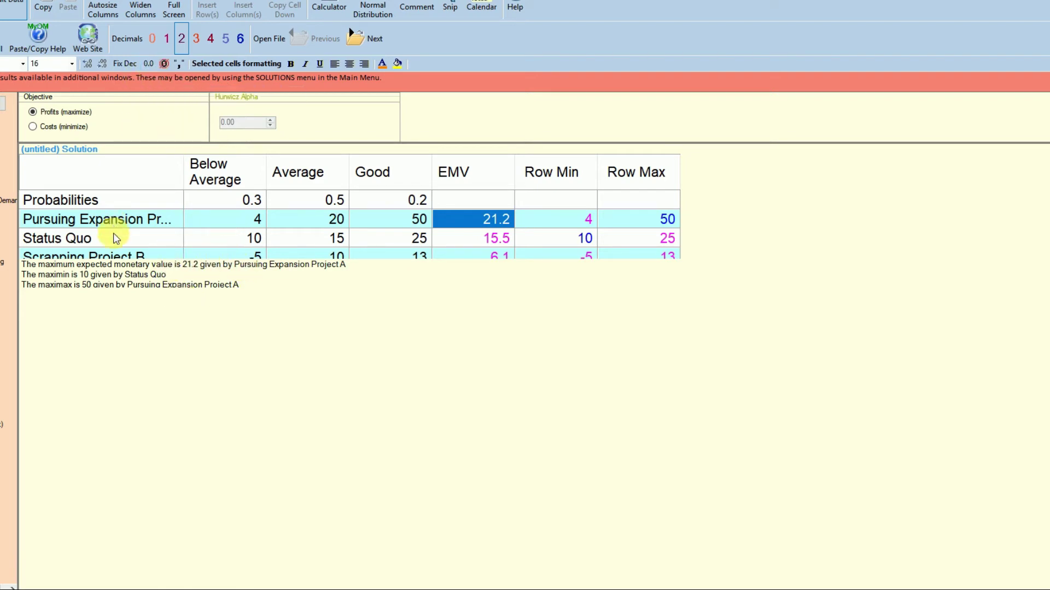
# Return to the data table and set the Below Average payoffs to 2 for Expansion Project A, 8 for Status Quo and -3 for Scrapping Project B.
pyautogui.click(13, 5)
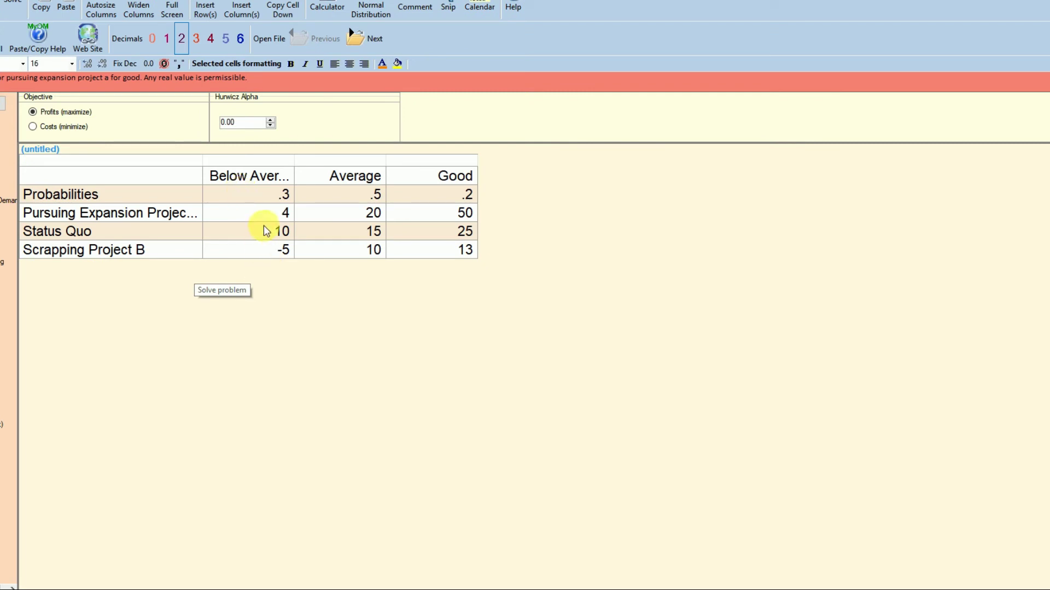
pyautogui.click(263, 216)
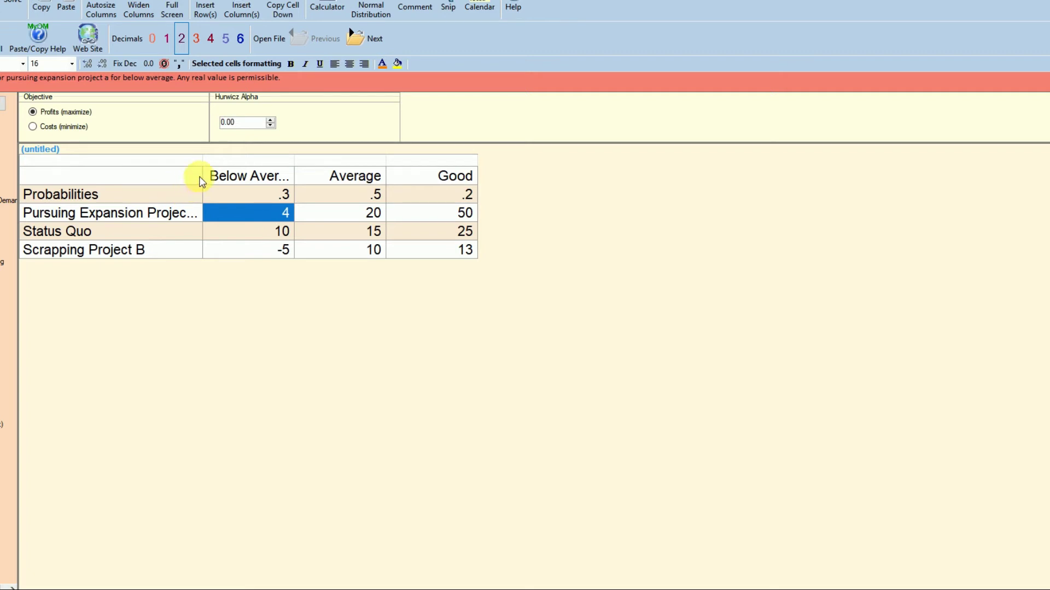
pyautogui.write('2')
pyautogui.click(268, 235)
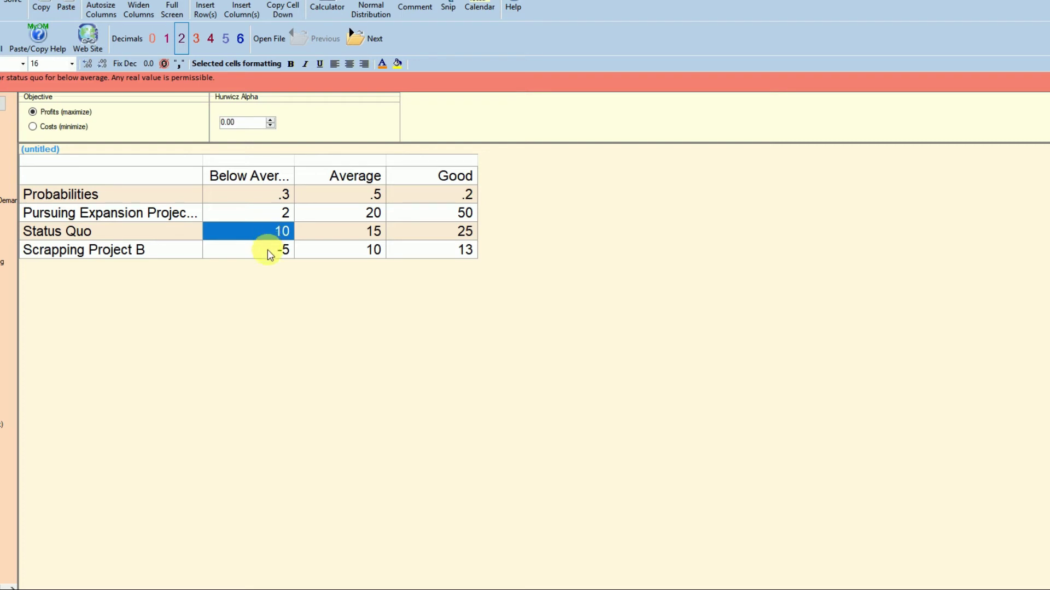
pyautogui.write('8')
pyautogui.click(268, 250)
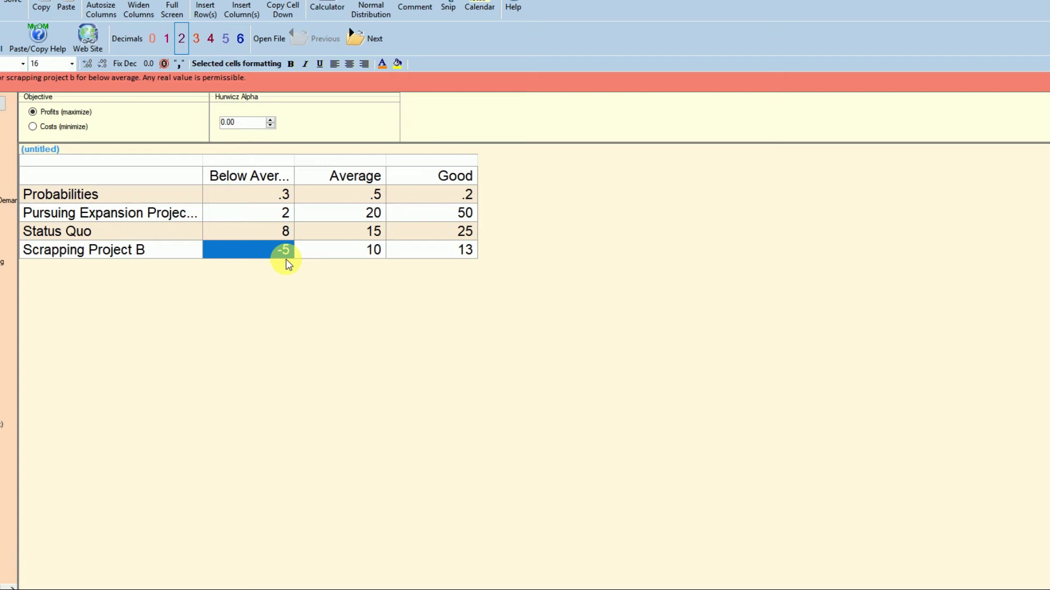
pyautogui.write('-')
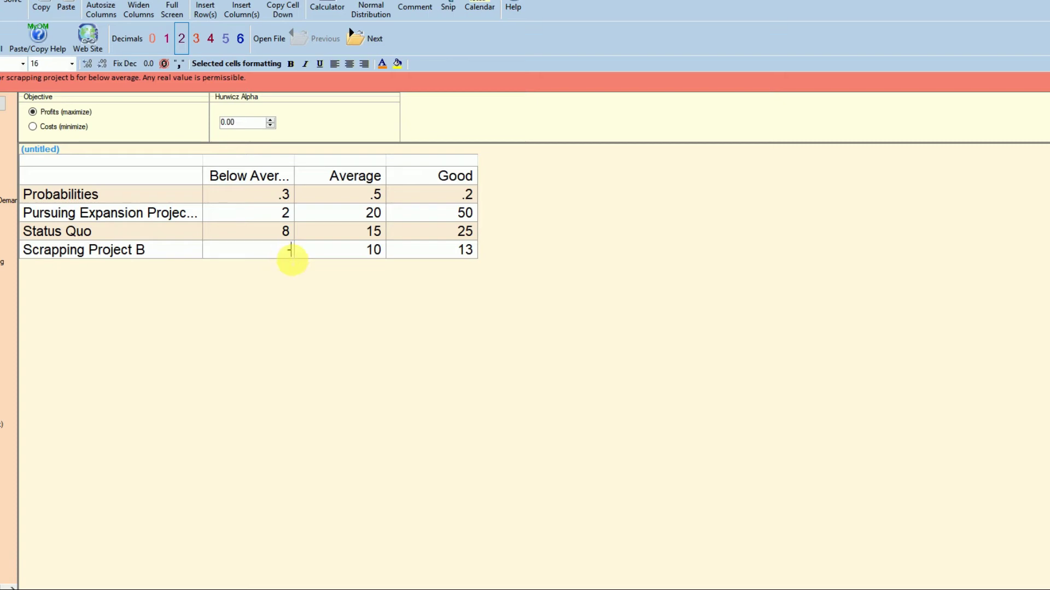
pyautogui.write('3')
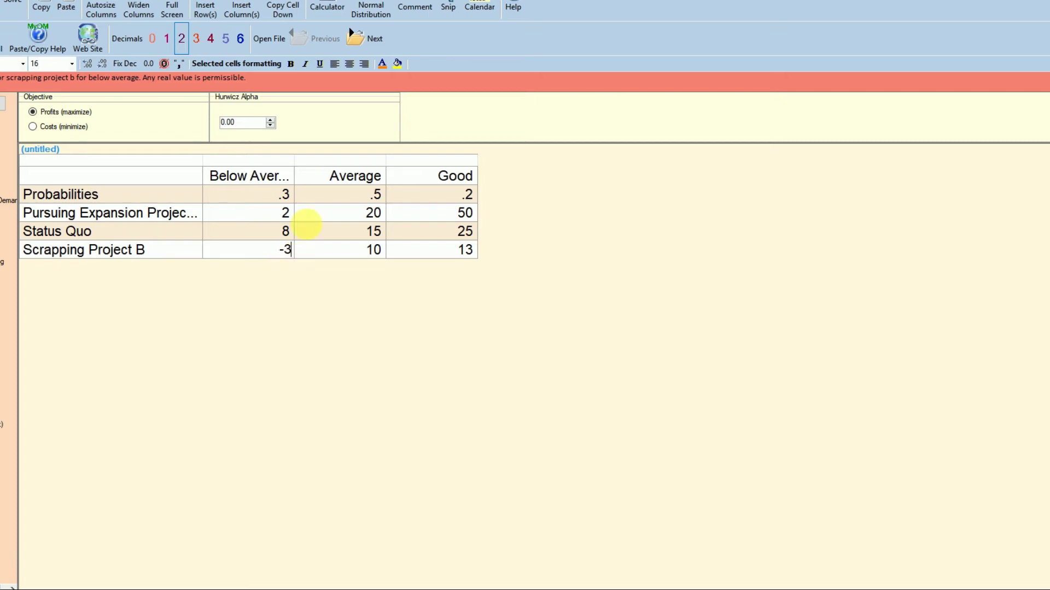
# Set Scrapping Project B's payoffs to 8 for Average and 12 for Good.
pyautogui.click(333, 249)
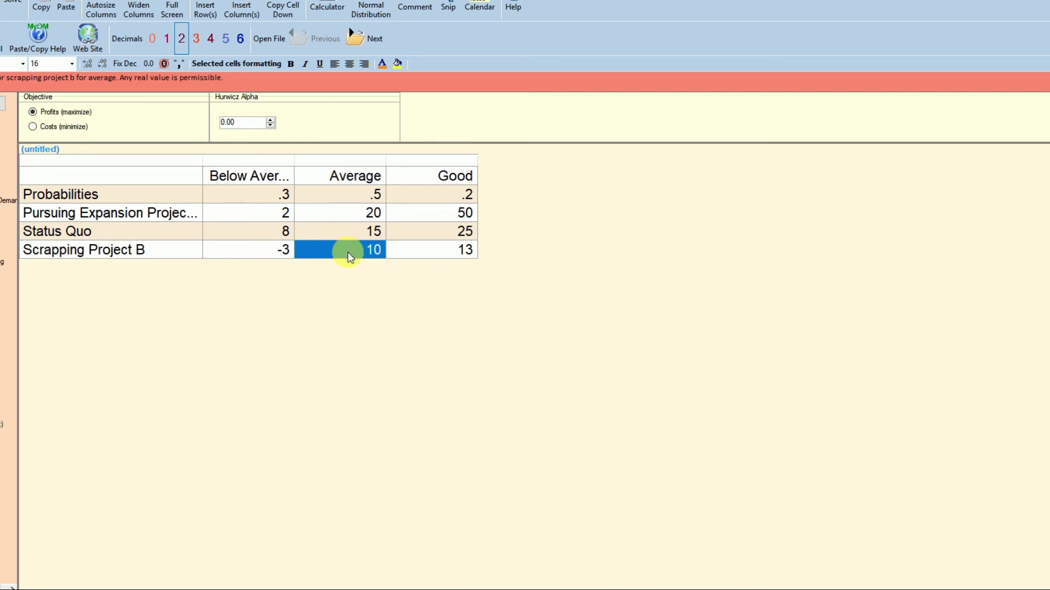
pyautogui.write('8')
pyautogui.click(437, 251)
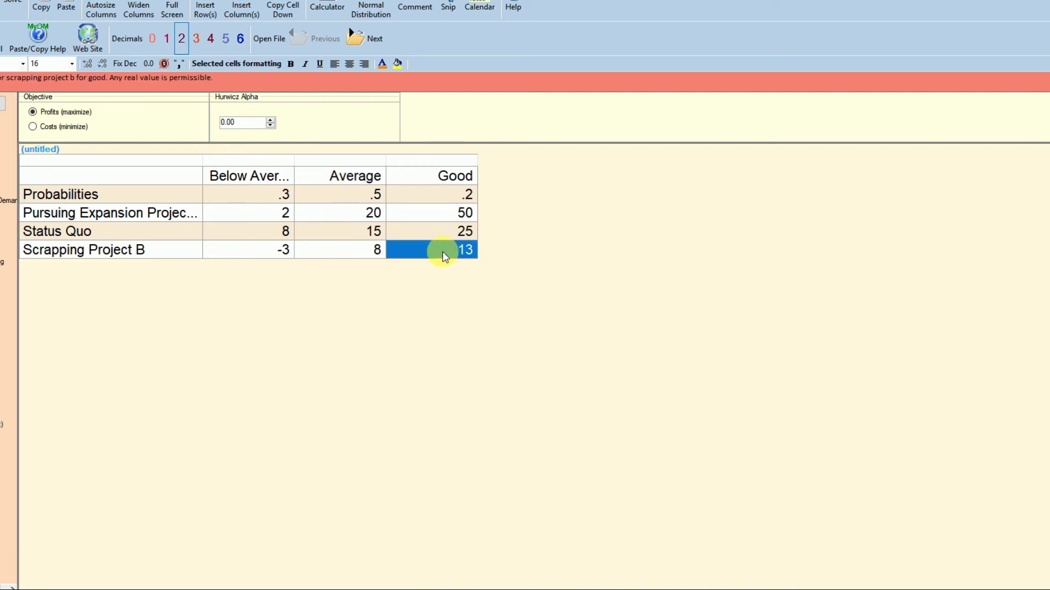
pyautogui.write('12')
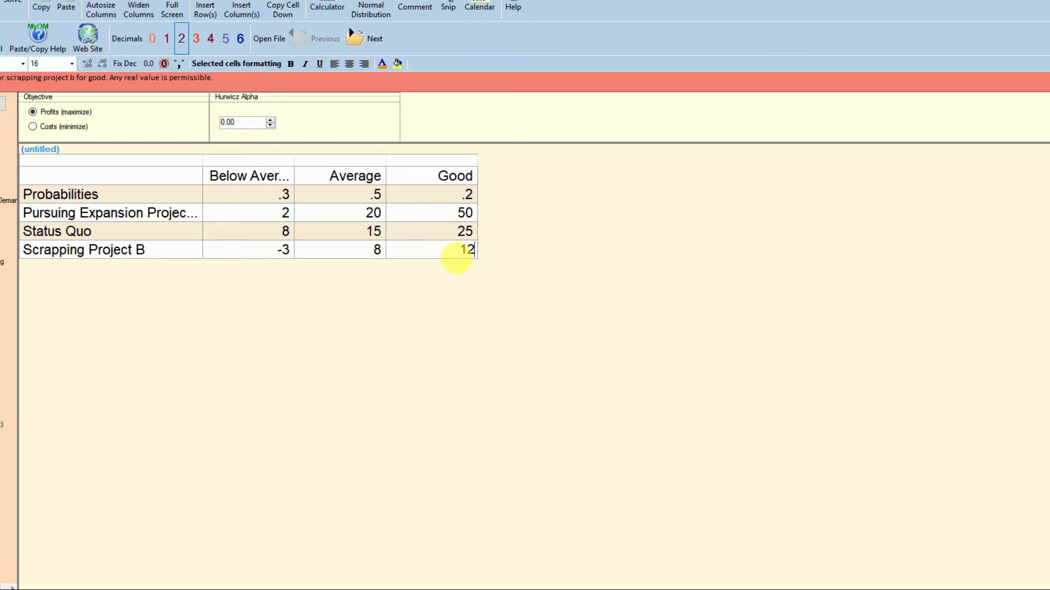
# Set Pursuing Expansion Project A's payoffs to 30 for Good and 15 for Average.
pyautogui.click(421, 212)
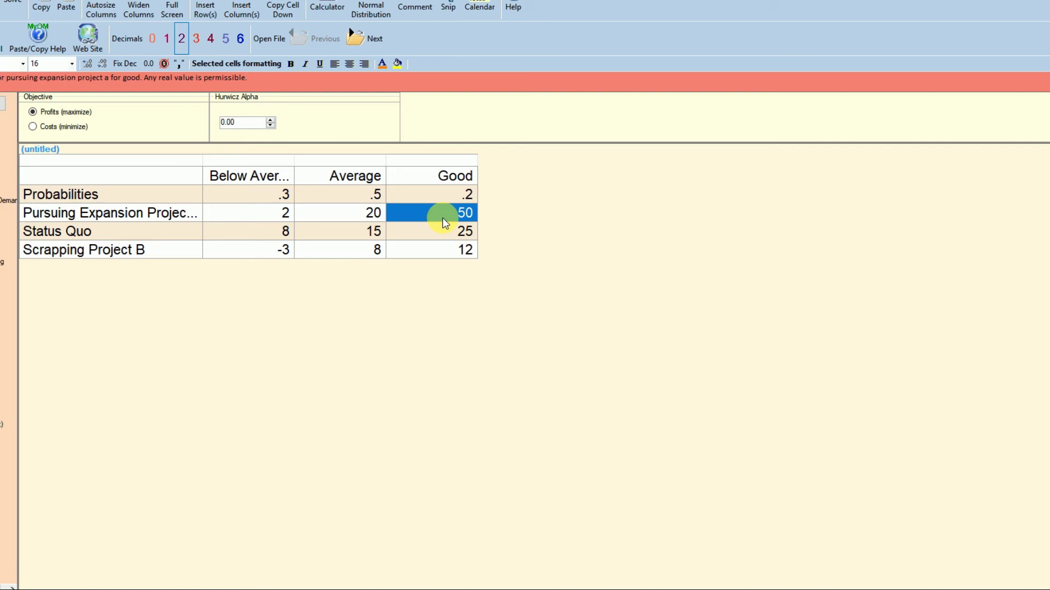
pyautogui.write('3')
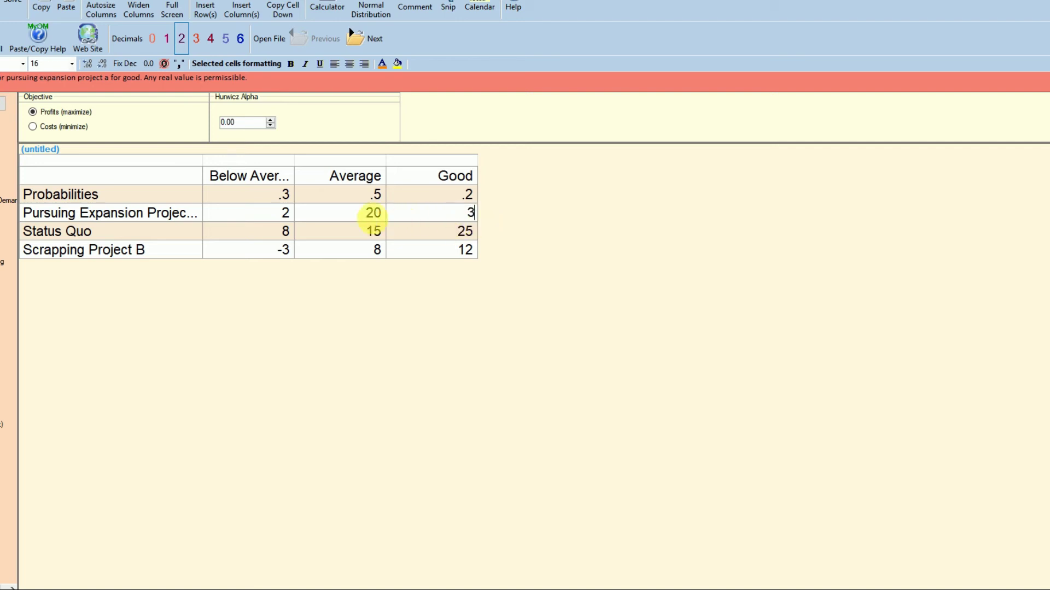
pyautogui.write('30')
pyautogui.click(355, 216)
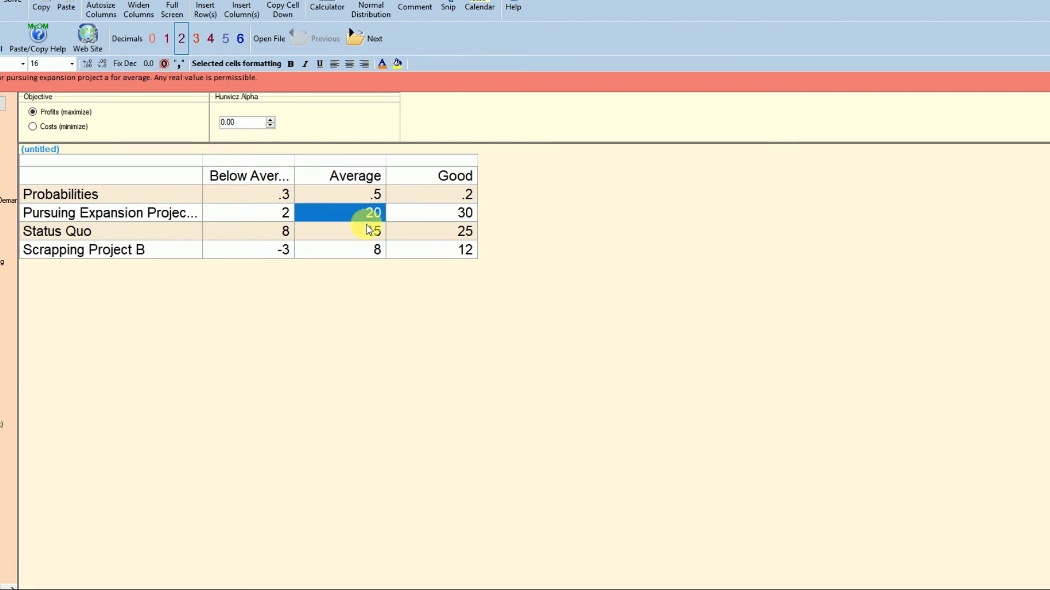
pyautogui.write('15')
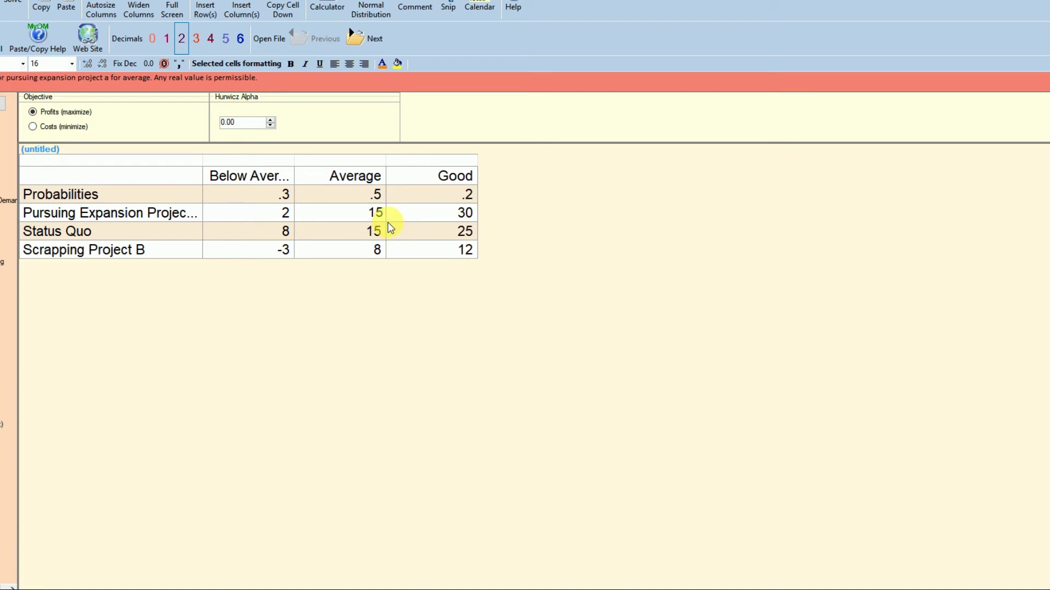
pyautogui.write('5')
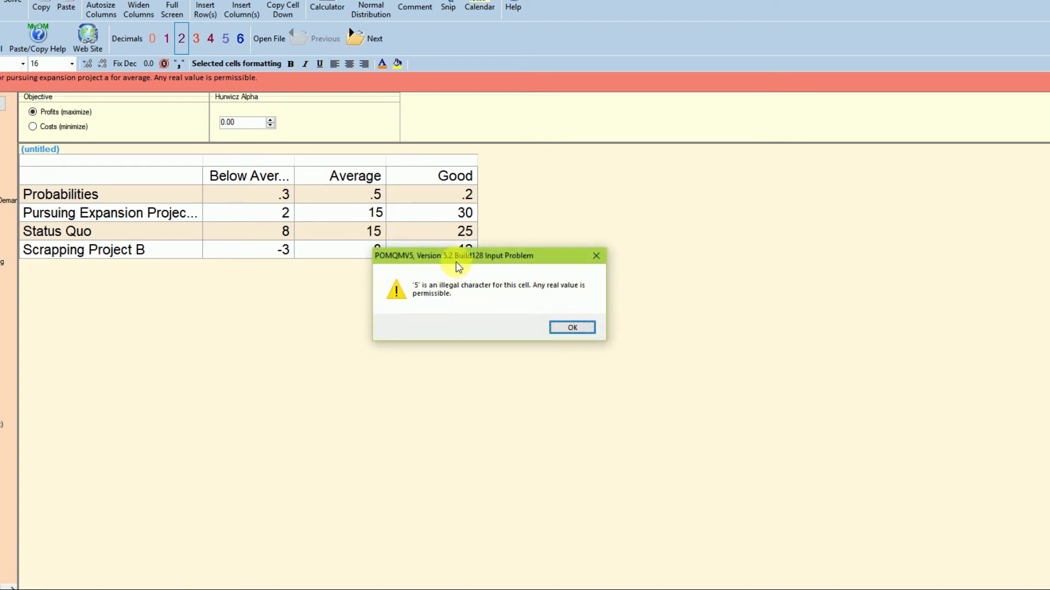
pyautogui.click(572, 328)
# Set Status Quo's payoffs to 12 for Average and 20 for Good.
pyautogui.click(366, 238)
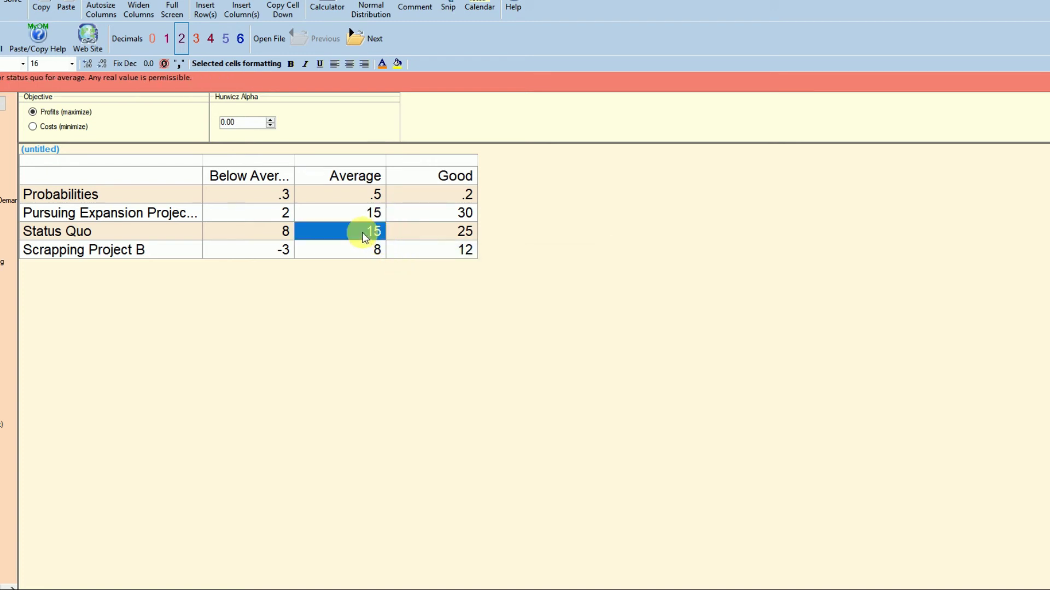
pyautogui.write('12')
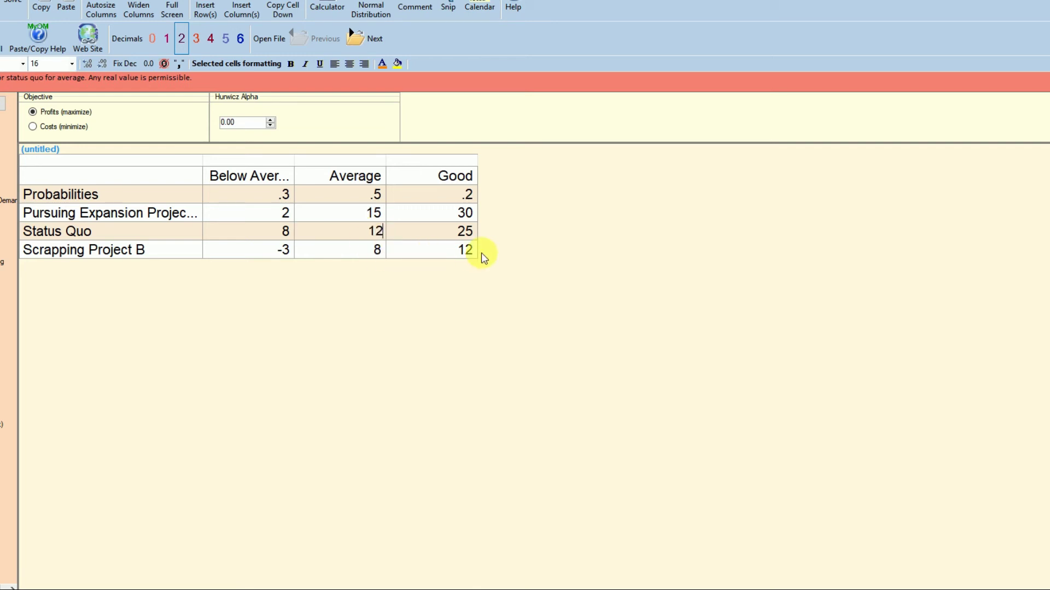
pyautogui.click(441, 239)
pyautogui.write('20')
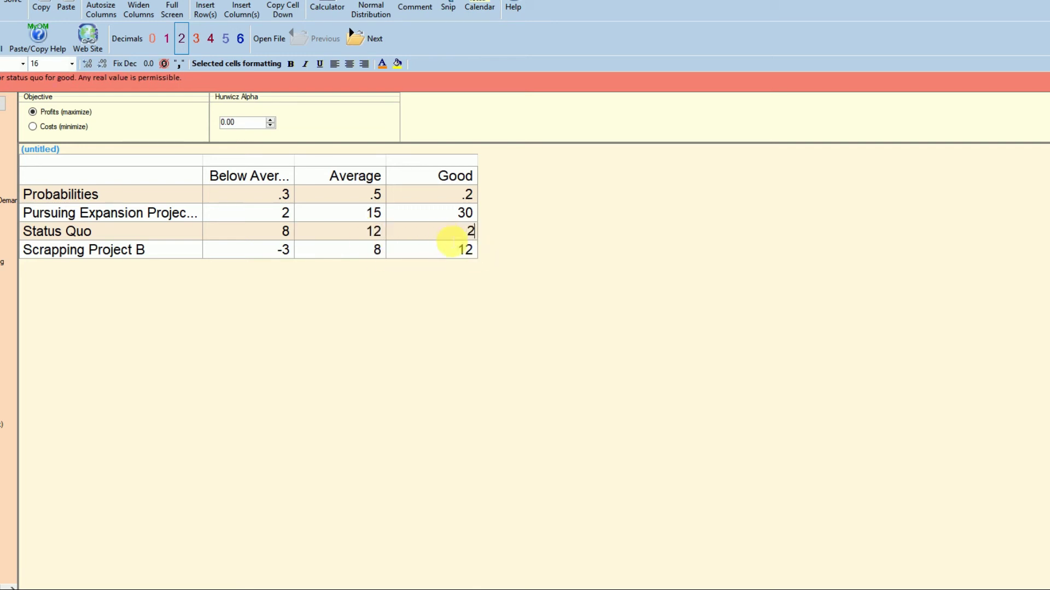
pyautogui.click(445, 250)
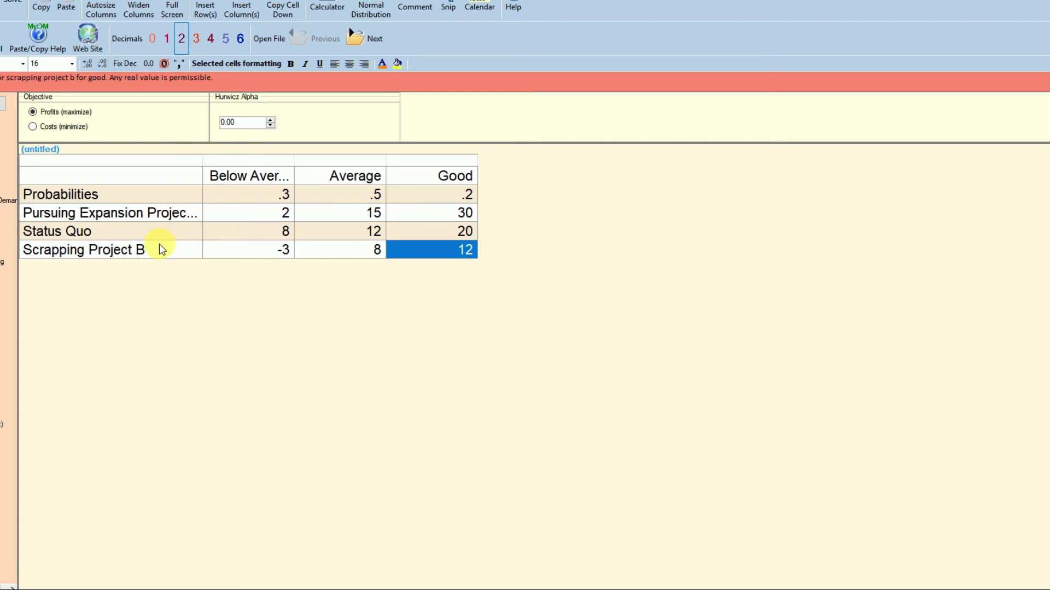
# Insert a fourth decision row below Scrapping Project B and name it Pursuing Project D.
pyautogui.click(201, 3)
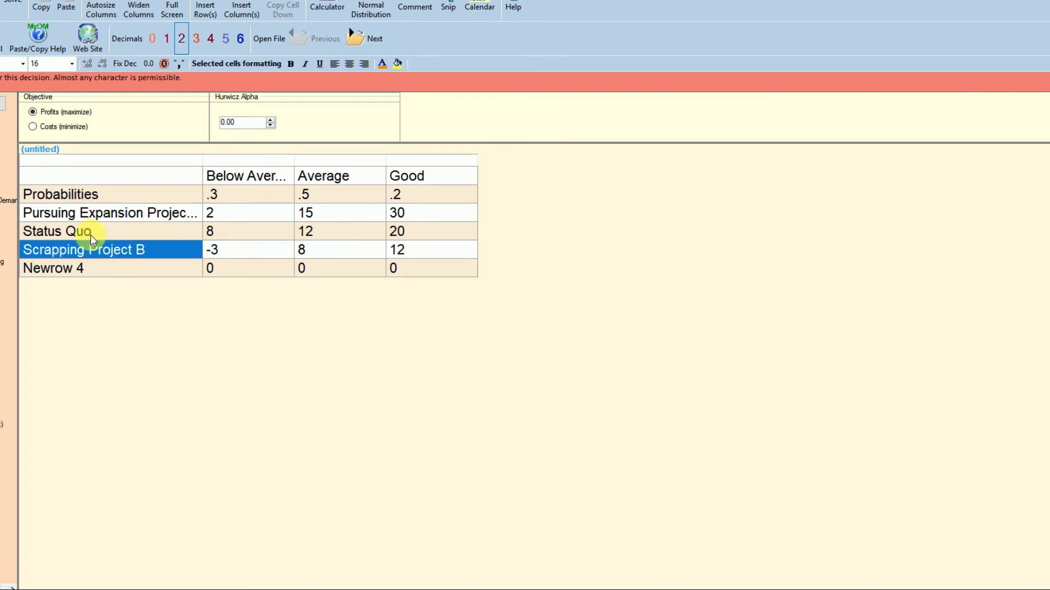
pyautogui.click(81, 268)
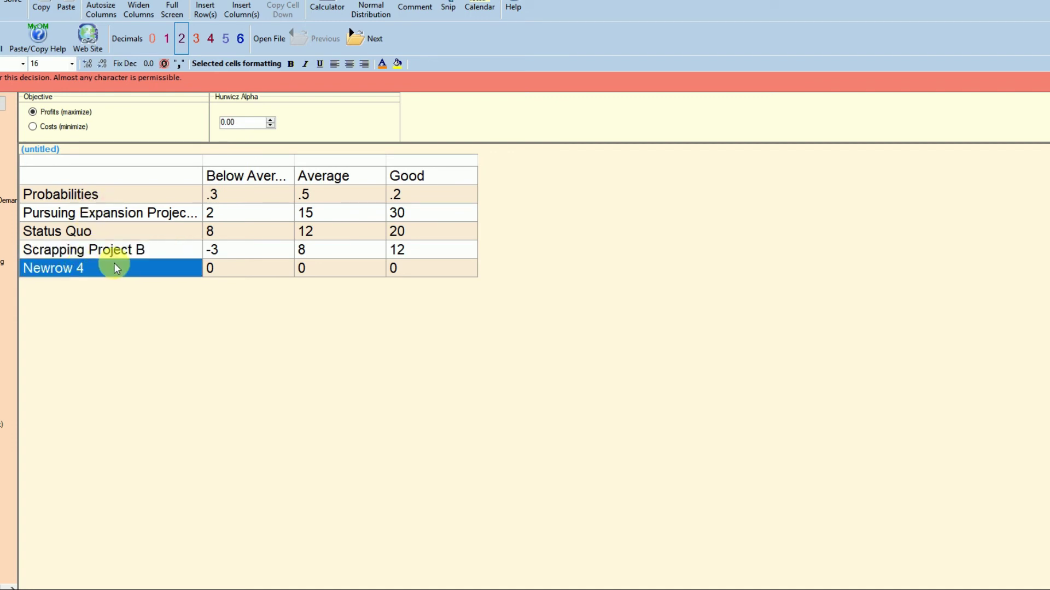
pyautogui.click(127, 273)
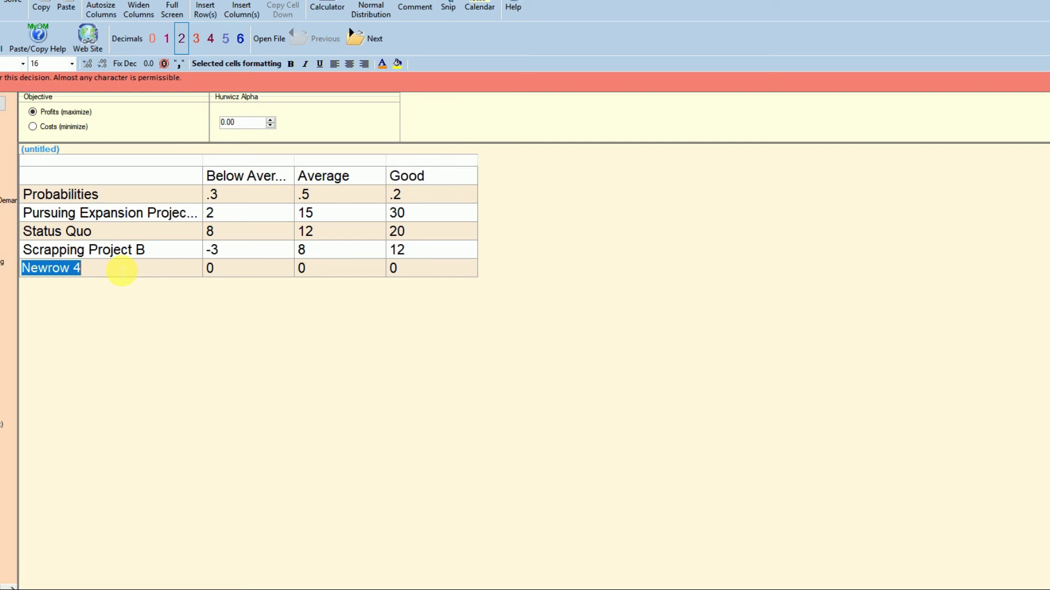
pyautogui.write('Pursuing P')
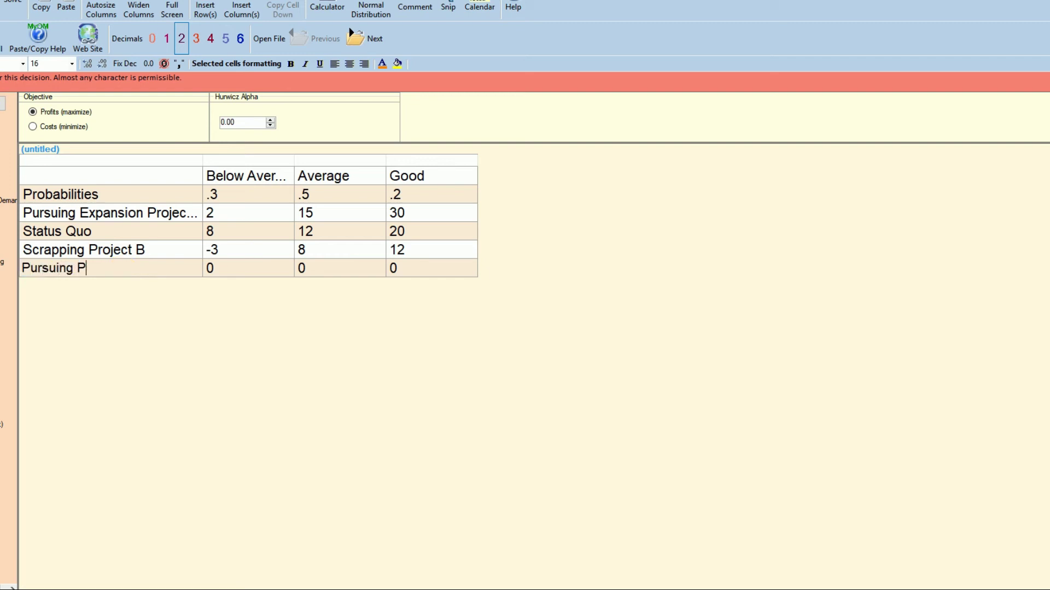
pyautogui.write('roject D')
# Enter Pursuing Project D's payoffs as -10 for Below Average, 20 for Average and 25 for Good.
pyautogui.click(249, 273)
pyautogui.write('-')
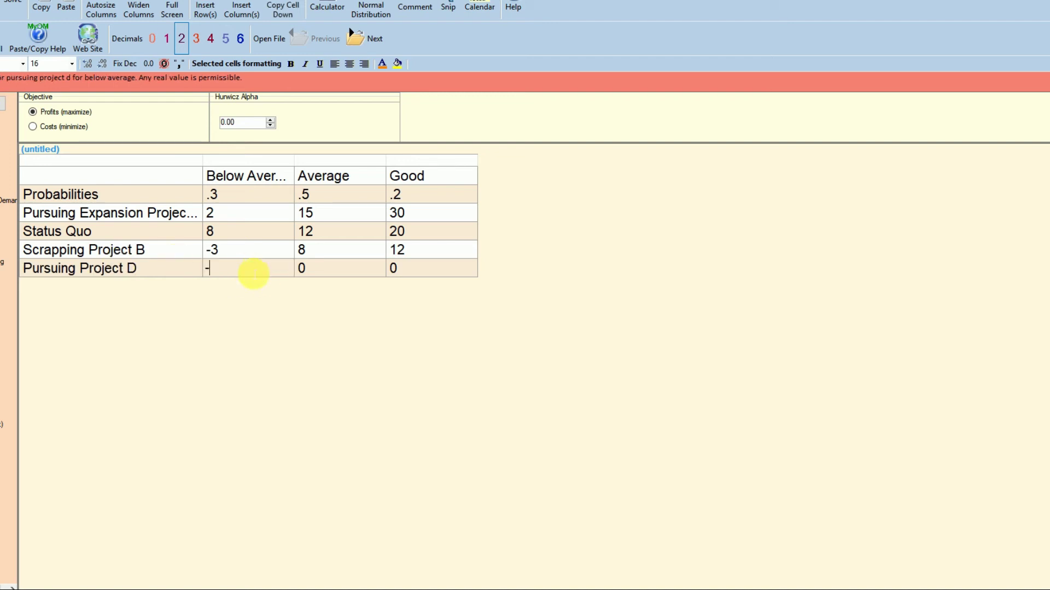
pyautogui.write('10')
pyautogui.click(344, 279)
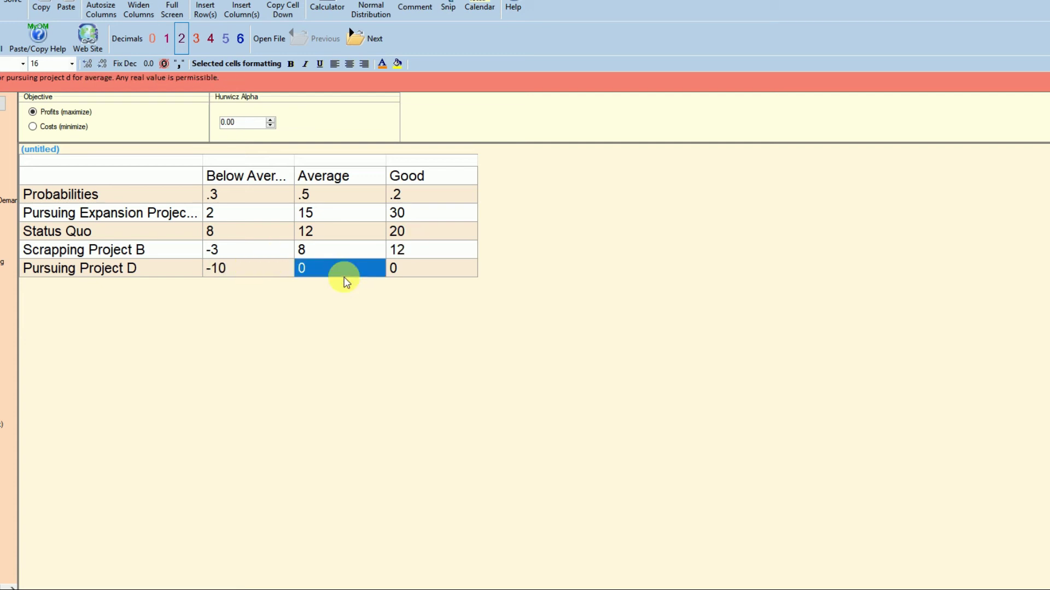
pyautogui.write('20')
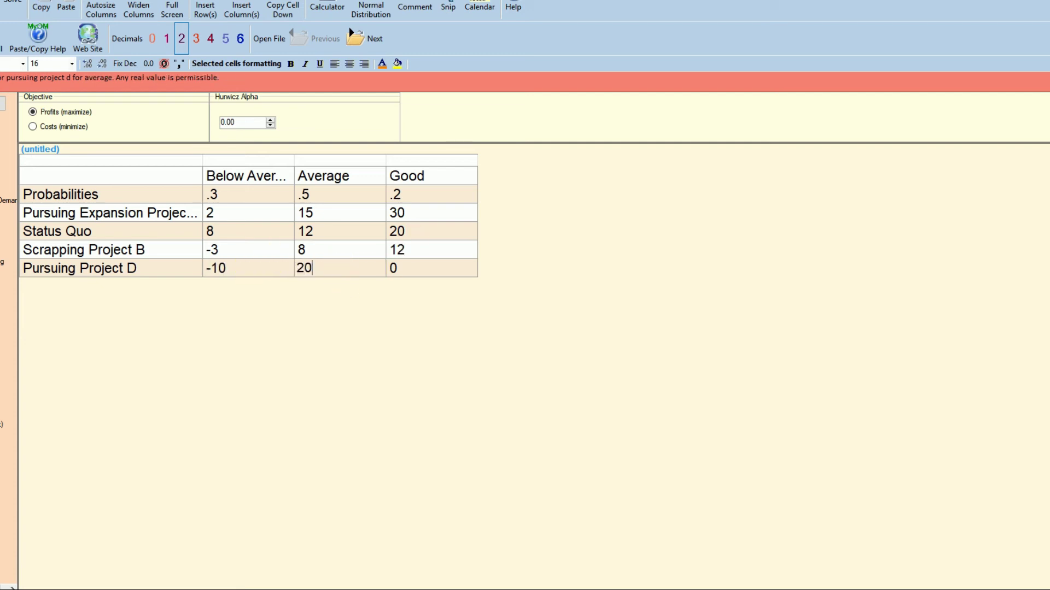
pyautogui.click(396, 268)
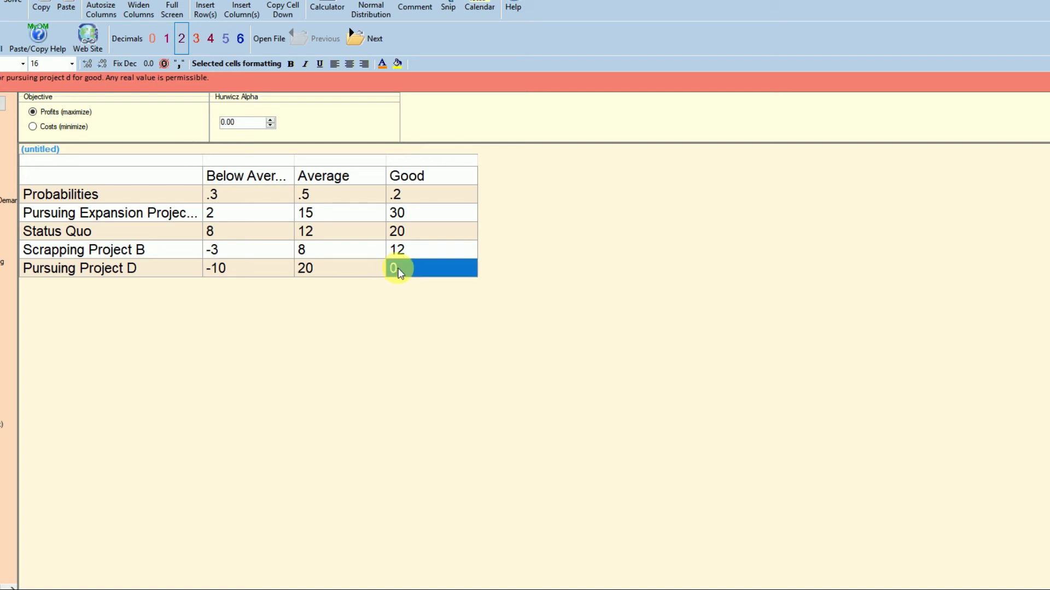
pyautogui.write('25')
# Revise Pursuing Project D's Average payoff to 18.
pyautogui.click(335, 272)
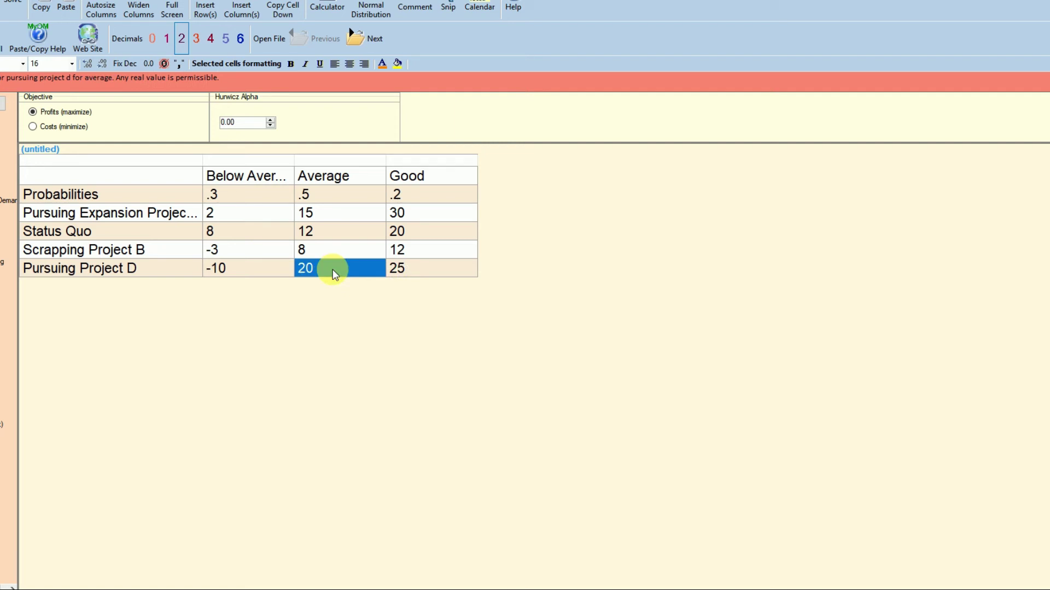
pyautogui.write('18')
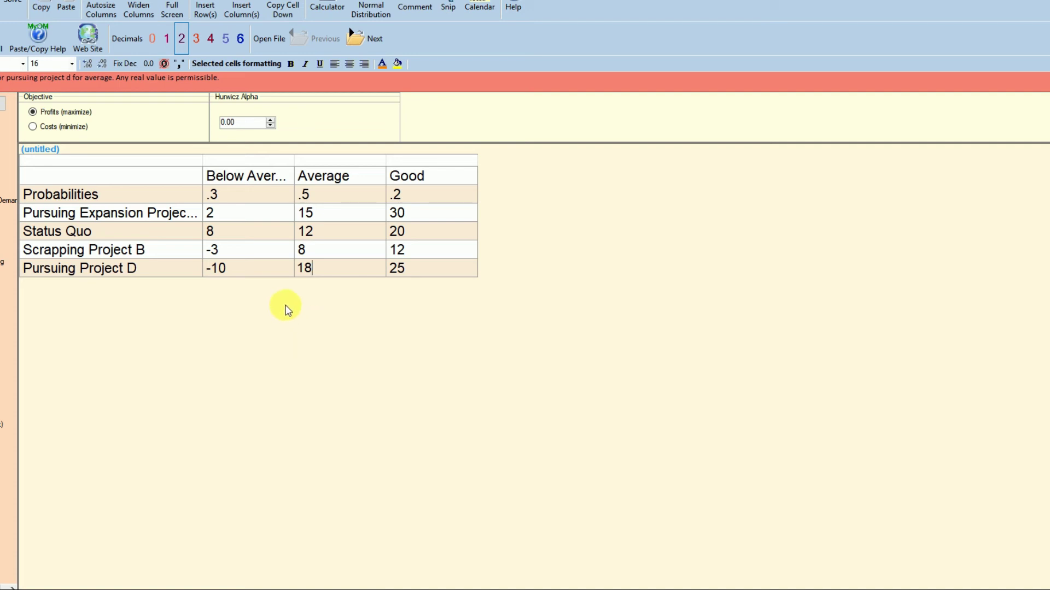
pyautogui.click(251, 274)
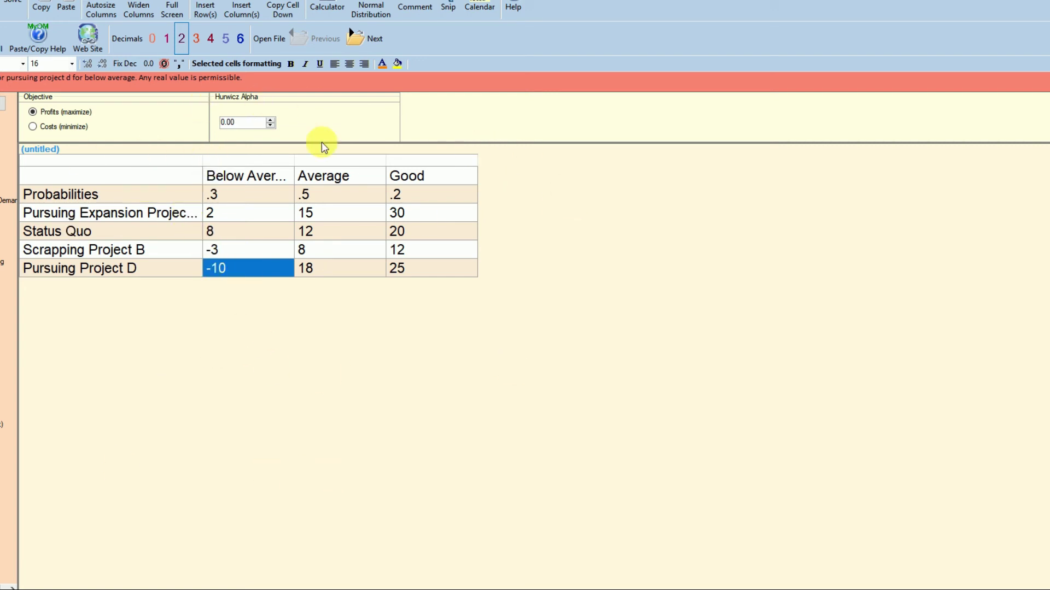
# Solve the revised decision problem and examine each decision's EMV, Row Min and Row Max with the best EV, maximin and maximax.
pyautogui.click(11, 10)
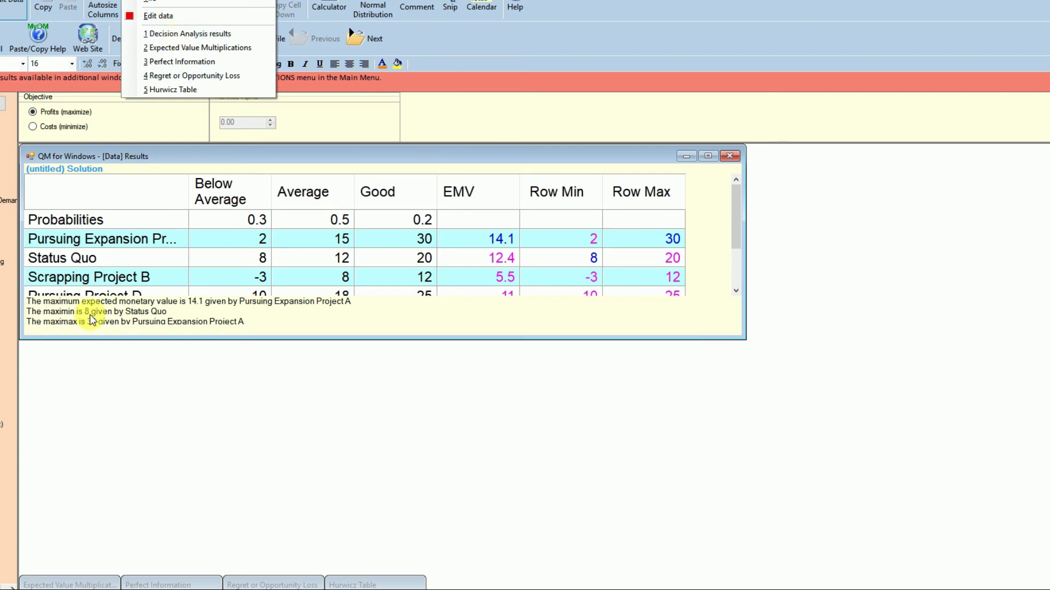
pyautogui.click(143, 221)
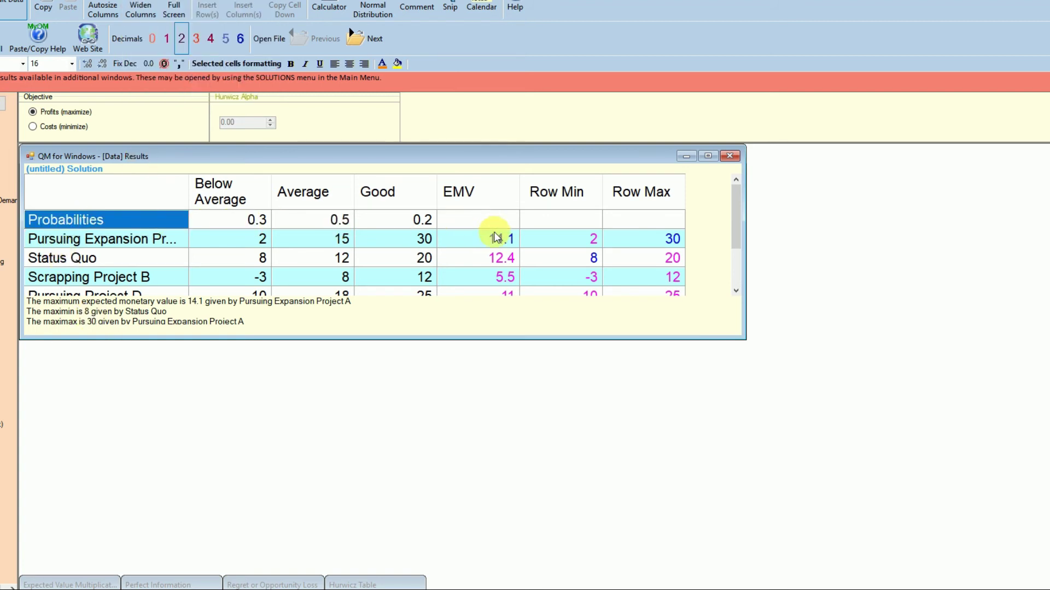
pyautogui.scroll(-3, 395, 272)
pyautogui.scroll(3, 468, 271)
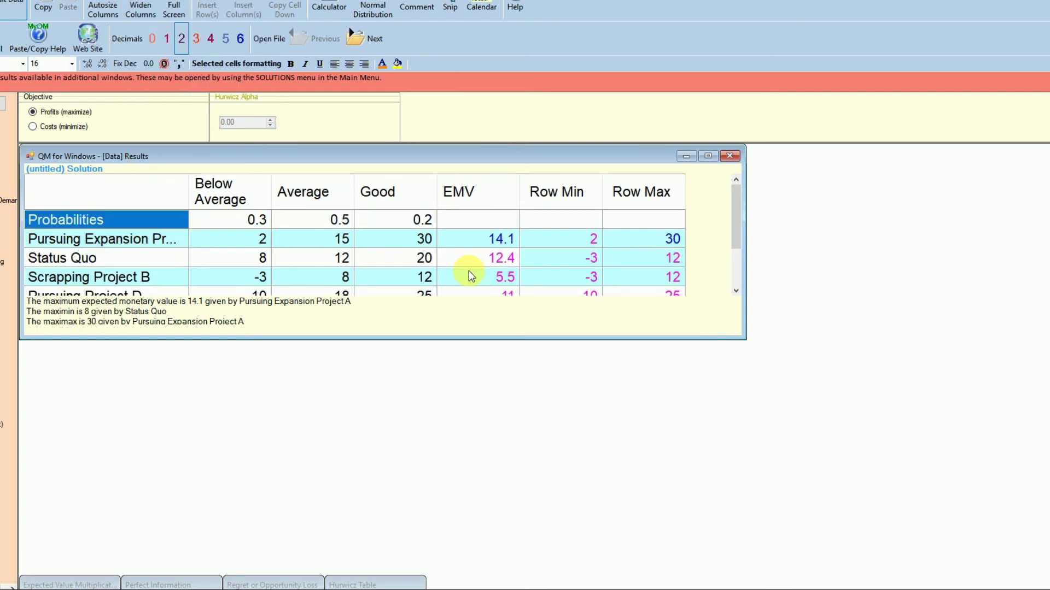
pyautogui.scroll(-3, 485, 232)
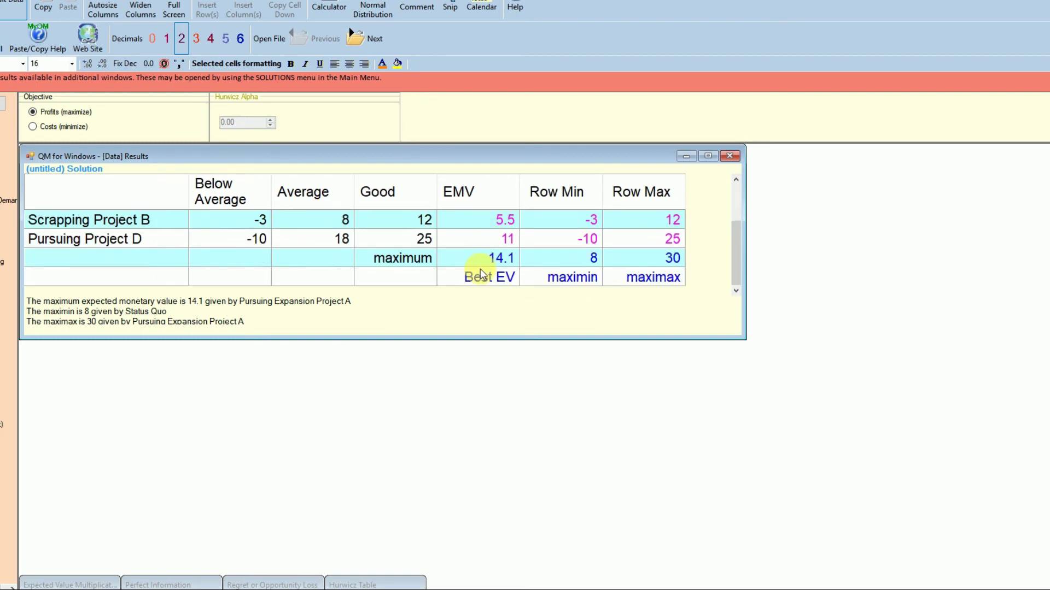
pyautogui.scroll(3, 479, 275)
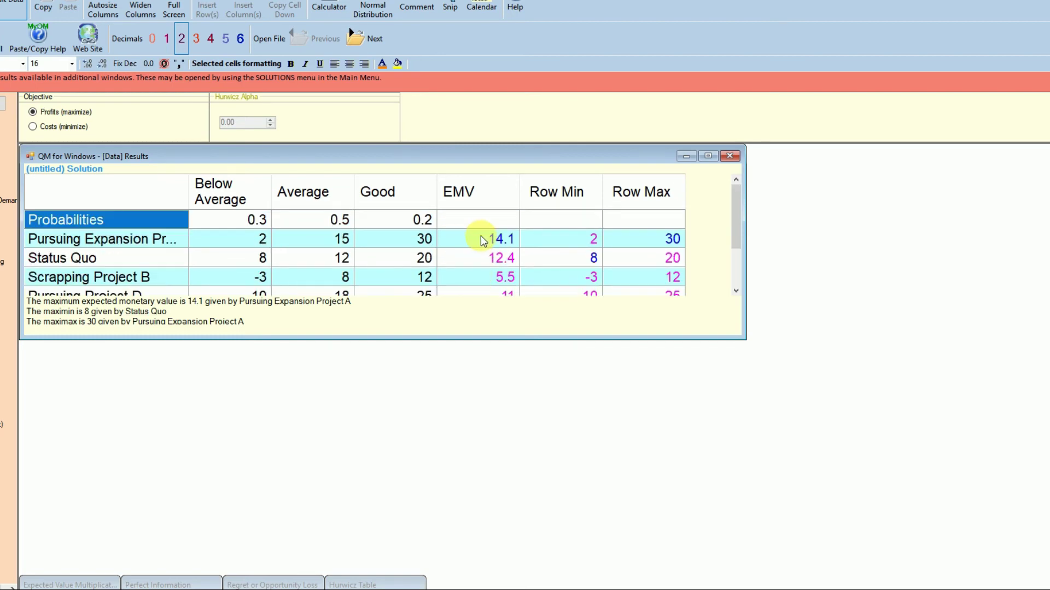
pyautogui.scroll(-3, 481, 239)
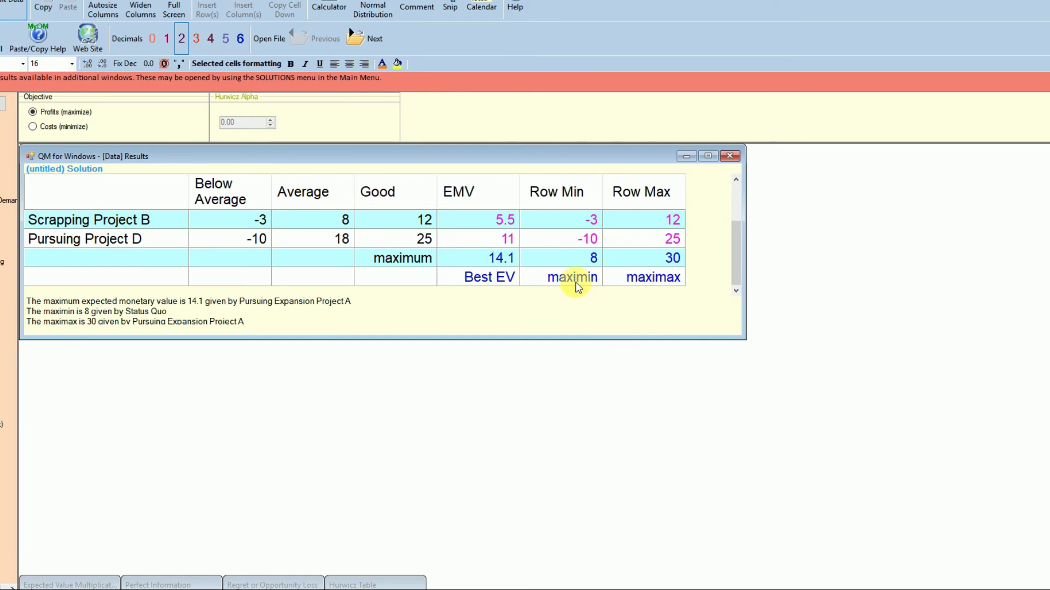
# Compare Pursuing Project D with the other decisions on EMV, Row Min and Row Max, and check its Below Average payoff and probability.
pyautogui.scroll(3, 578, 285)
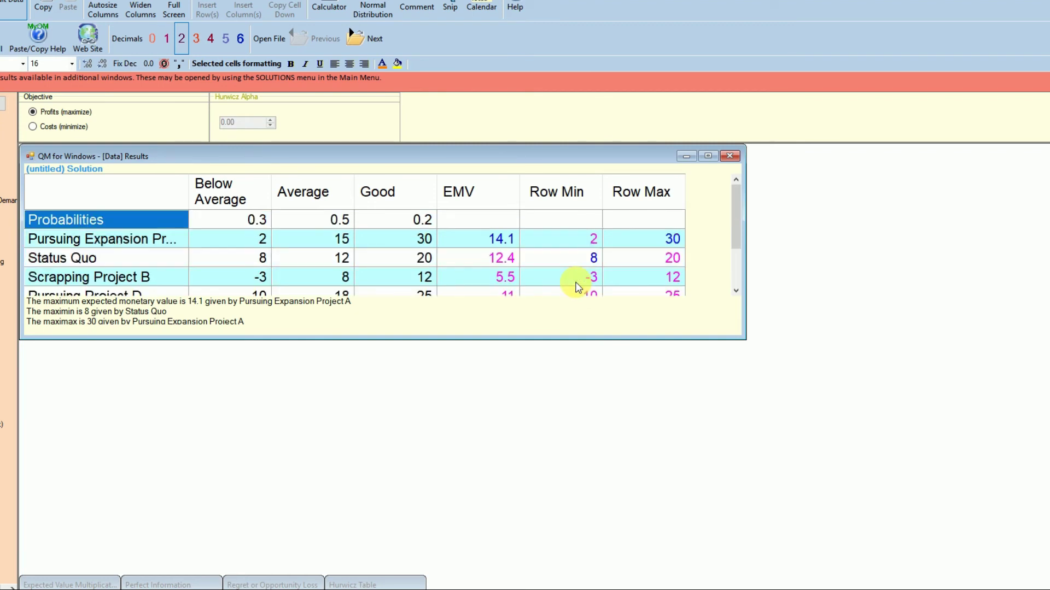
pyautogui.scroll(-3, 507, 245)
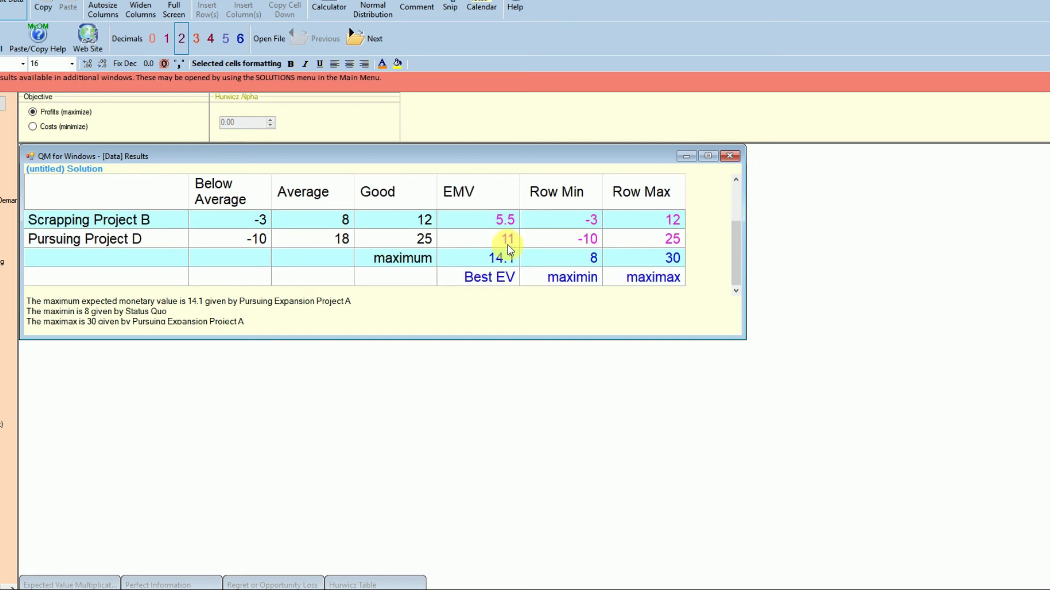
pyautogui.click(655, 281)
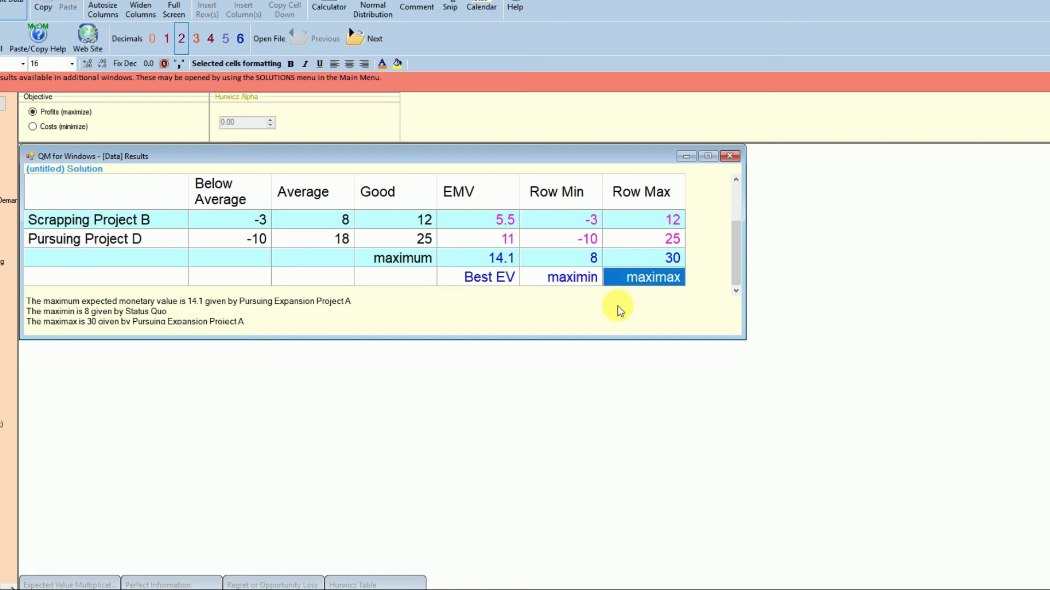
pyautogui.scroll(3, 646, 251)
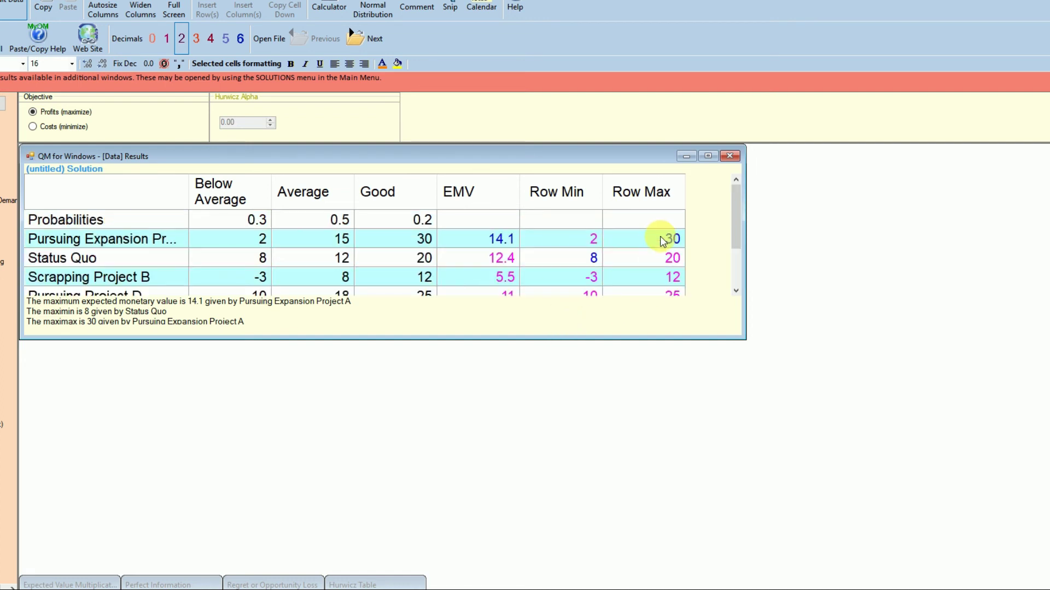
pyautogui.click(663, 239)
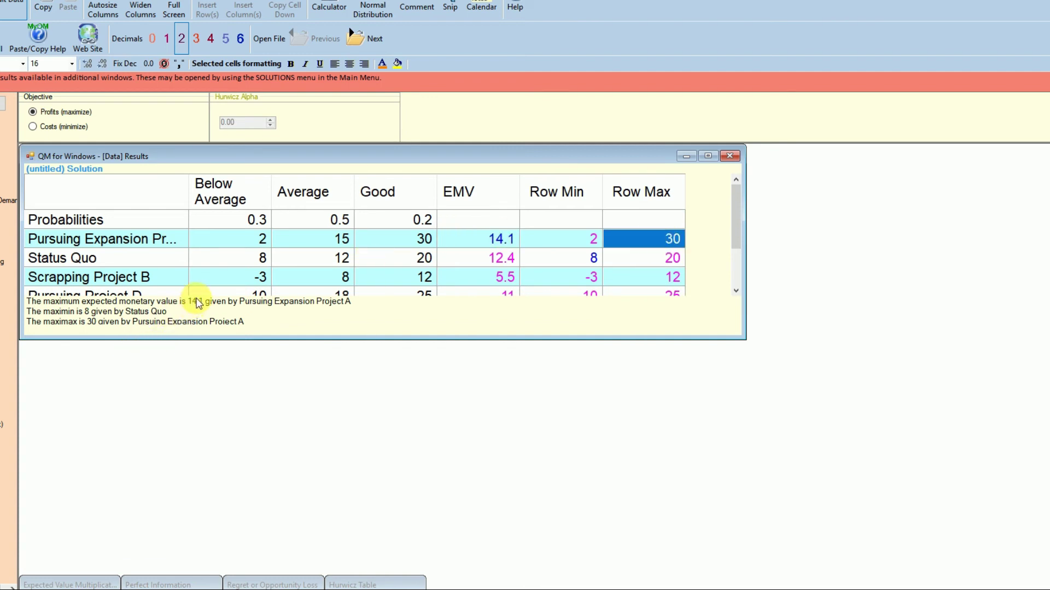
pyautogui.scroll(-3, 349, 271)
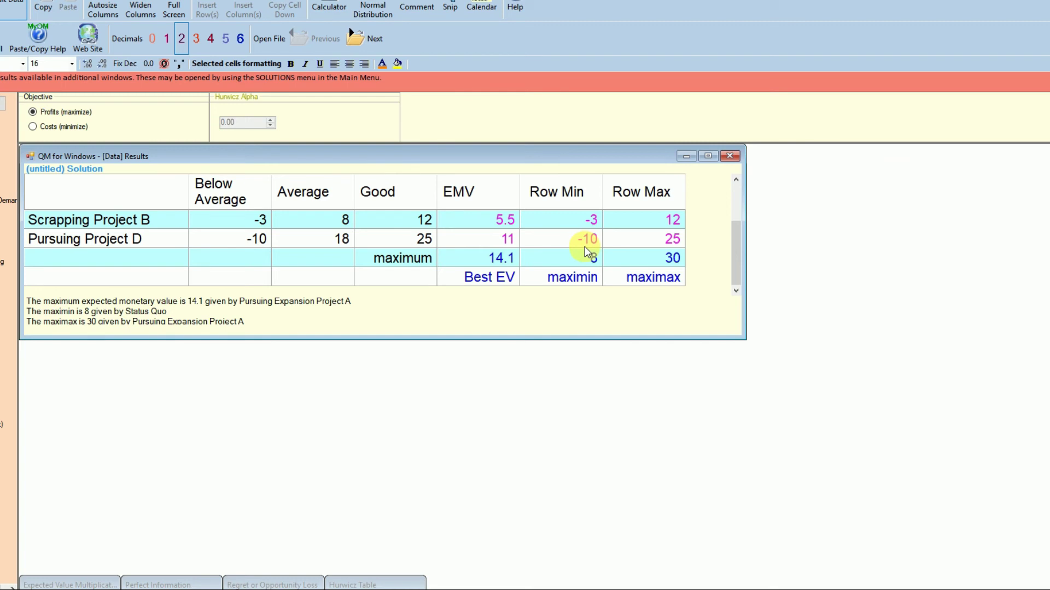
pyautogui.scroll(1, 503, 278)
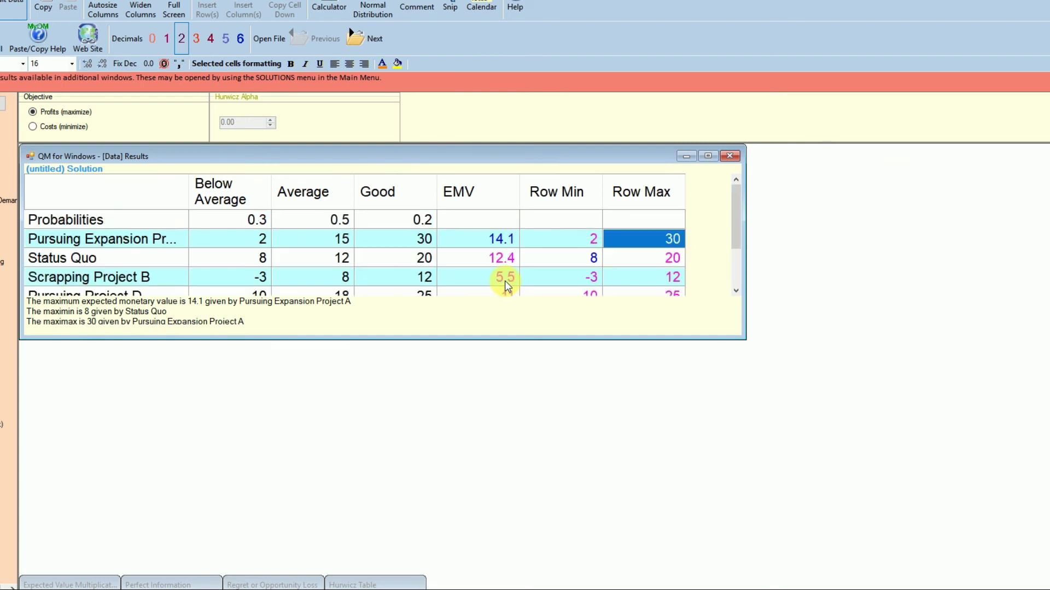
pyautogui.scroll(-1, 504, 280)
pyautogui.click(233, 241)
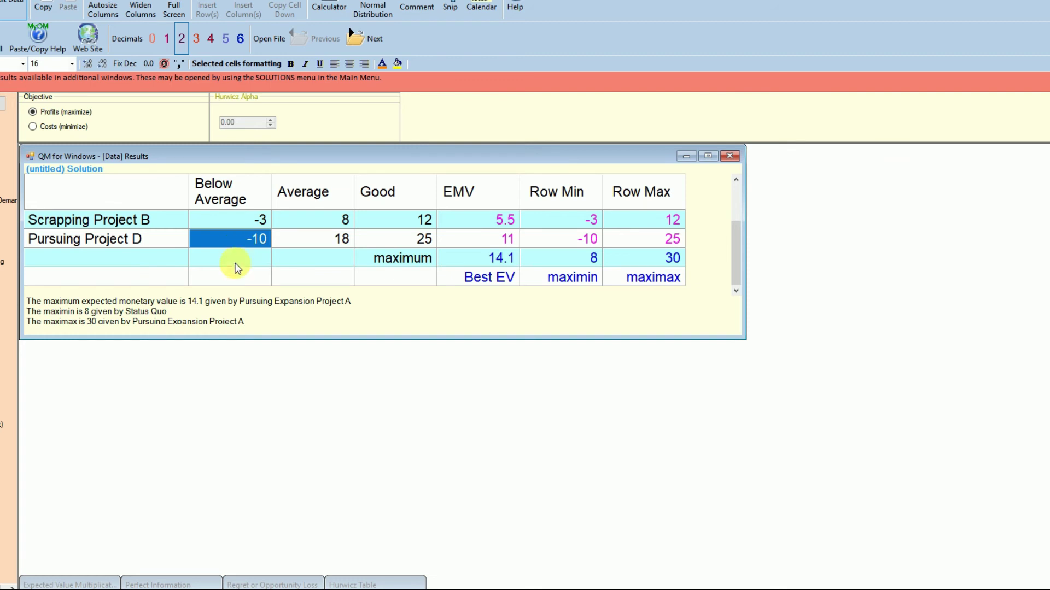
pyautogui.scroll(1, 237, 266)
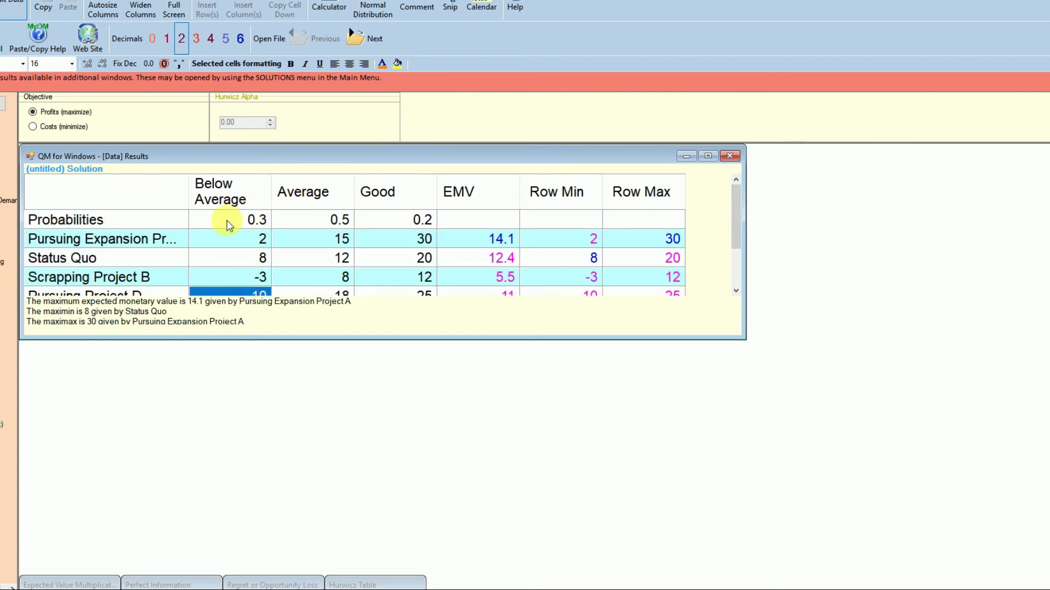
pyautogui.click(198, 218)
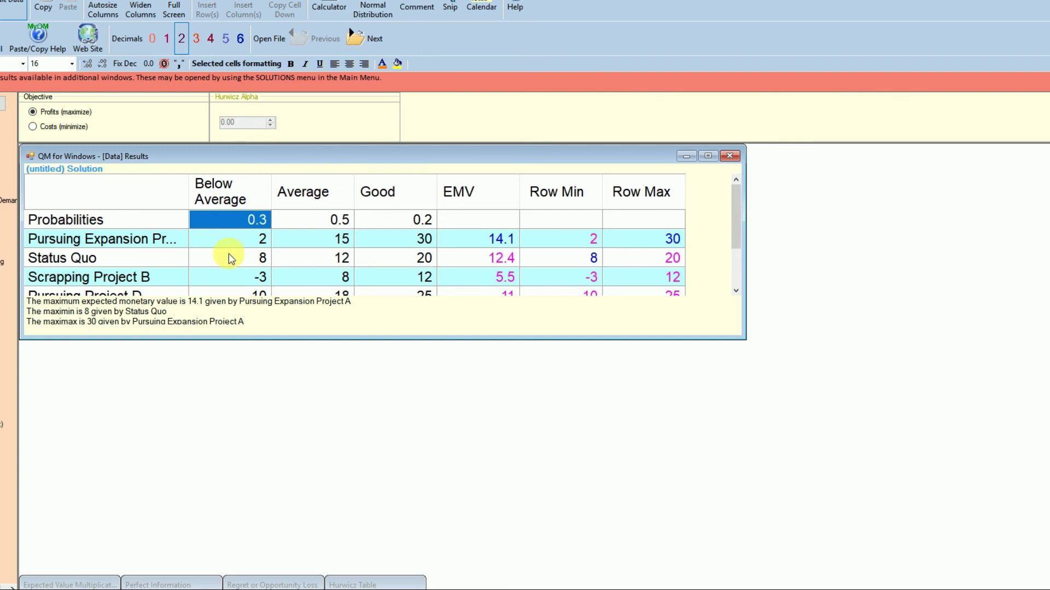
pyautogui.scroll(-1, 229, 255)
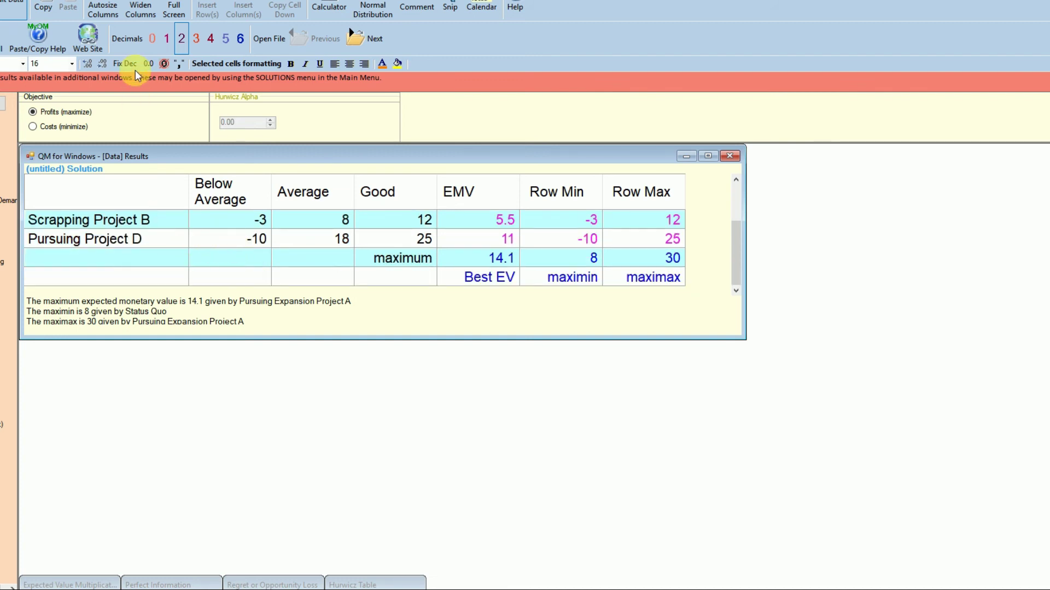
# View the Perfect Information results to examine the expected value of perfect information, and close them.
pyautogui.click(138, 1)
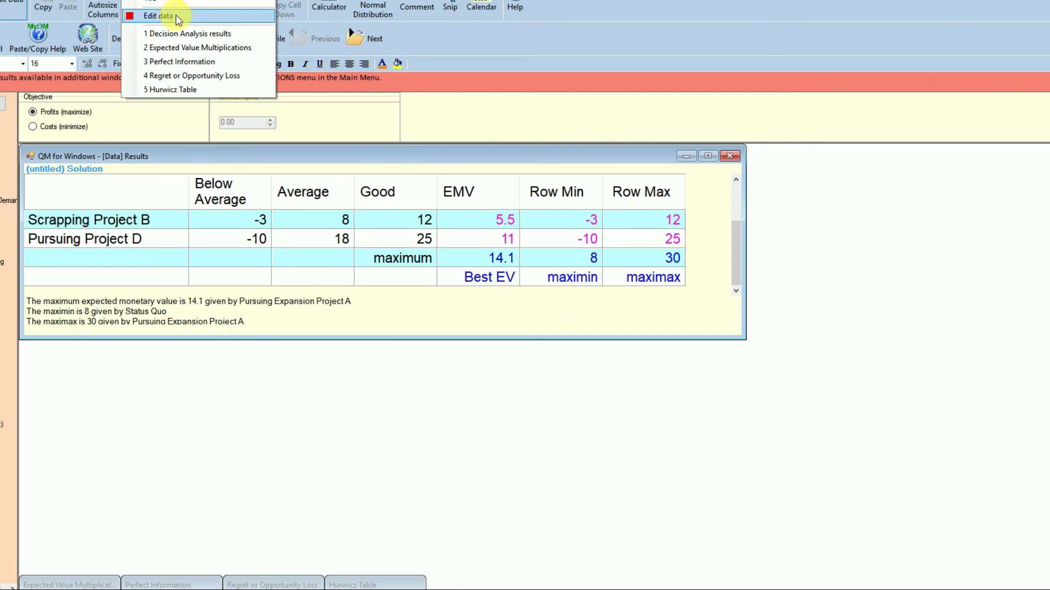
pyautogui.click(194, 65)
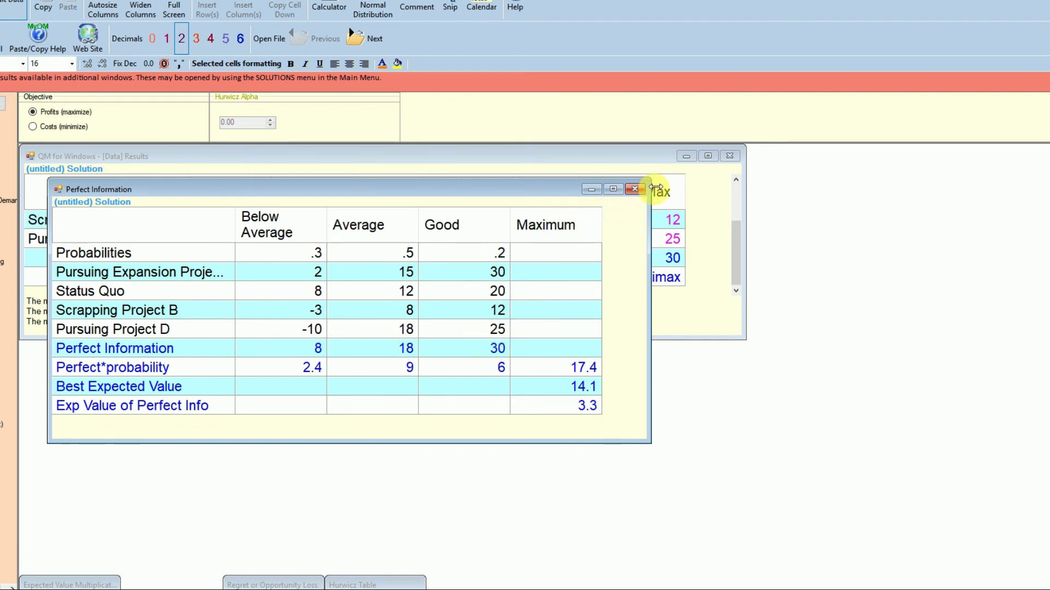
pyautogui.click(635, 189)
# Examine the Regret or Opportunity Loss table's maximum, expected and minimax regret in an enlarged window, and minimize it.
pyautogui.click(140, 0)
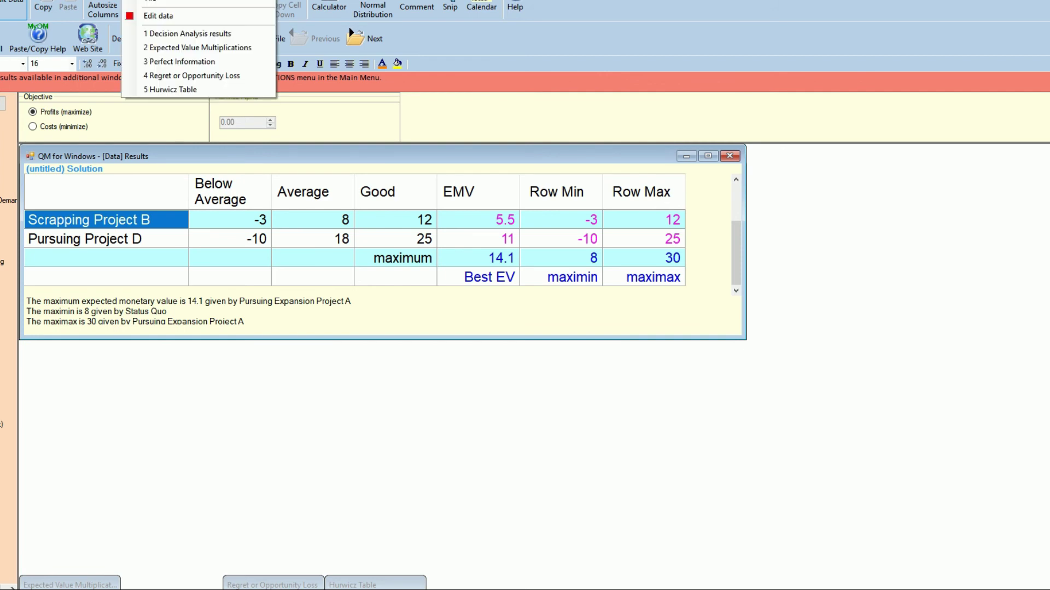
pyautogui.click(180, 77)
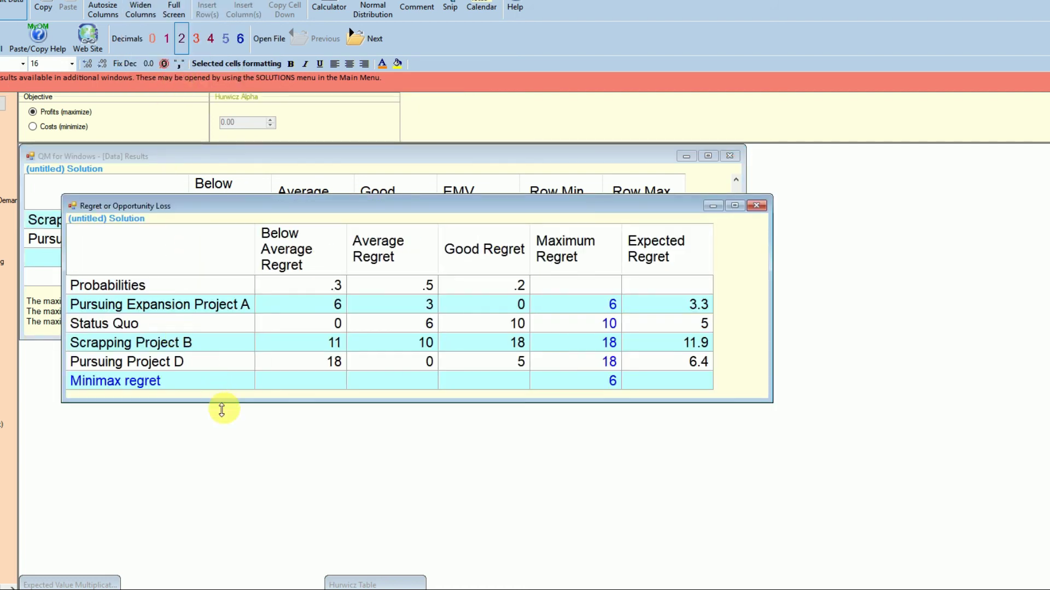
pyautogui.moveTo(219, 404); pyautogui.dragTo(218, 455)
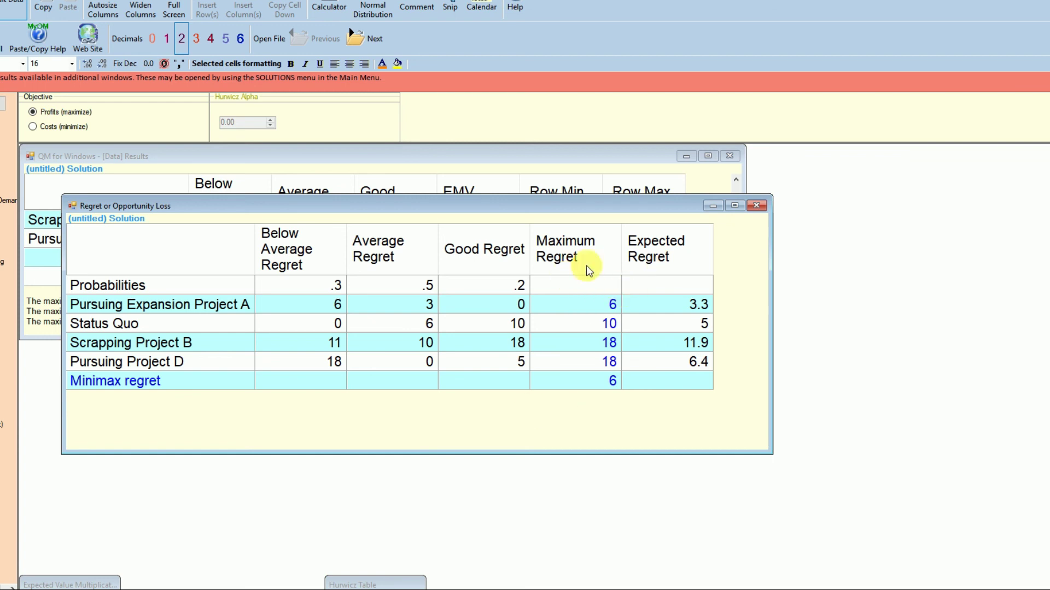
pyautogui.click(711, 213)
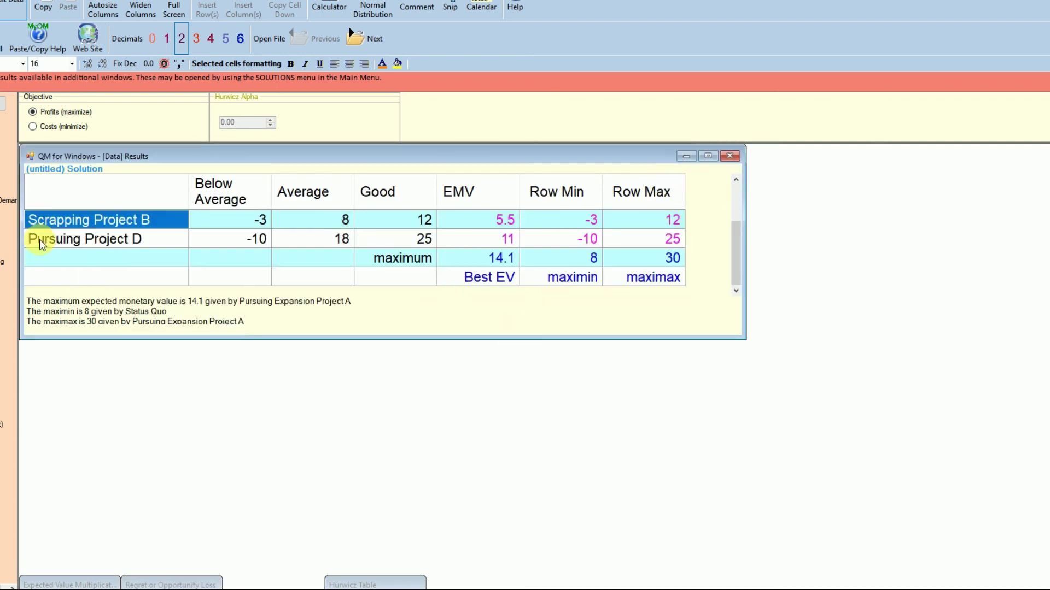